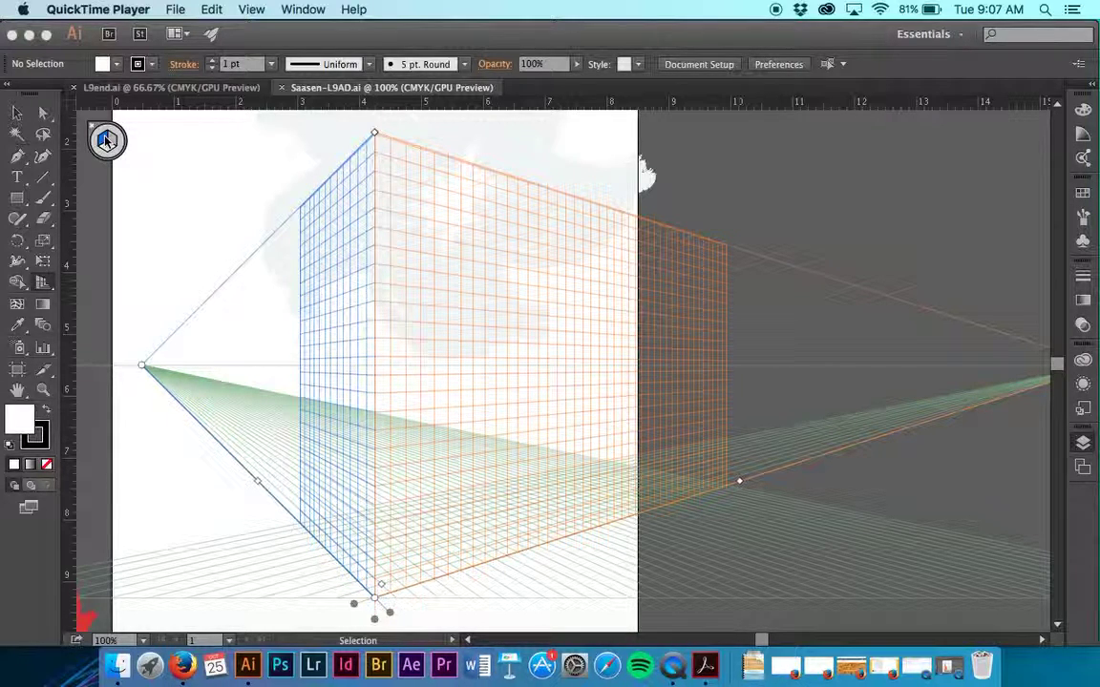
- Switch through the perspective grid planes and leave the left grid plane active for drawing
left_click(107, 140)
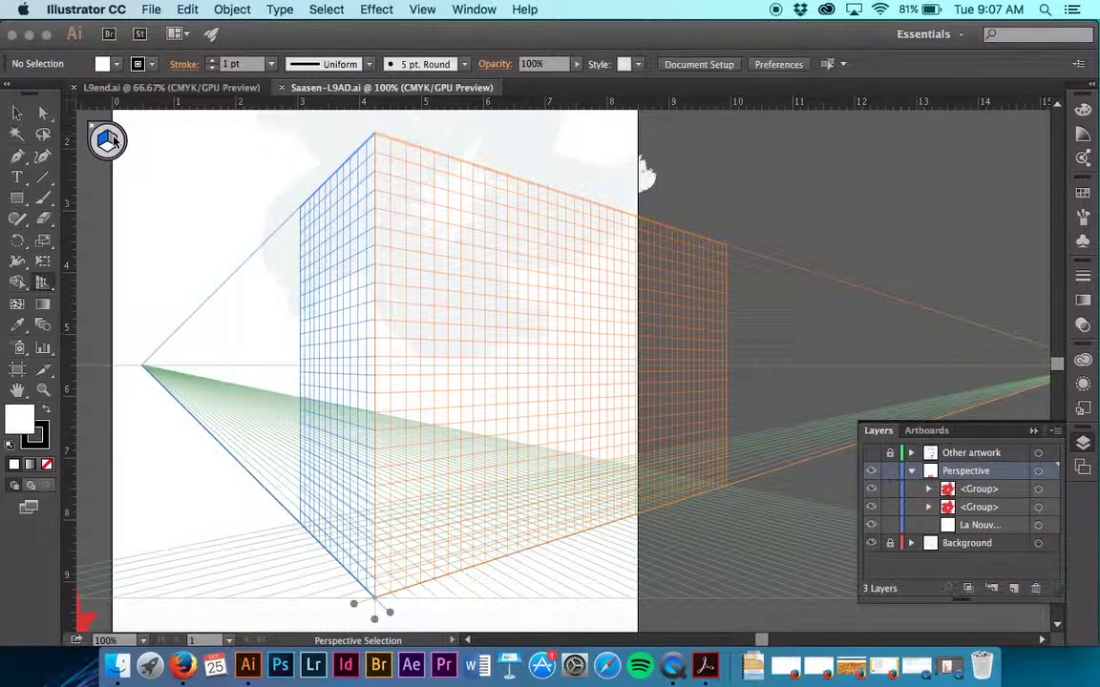
left_click(113, 140)
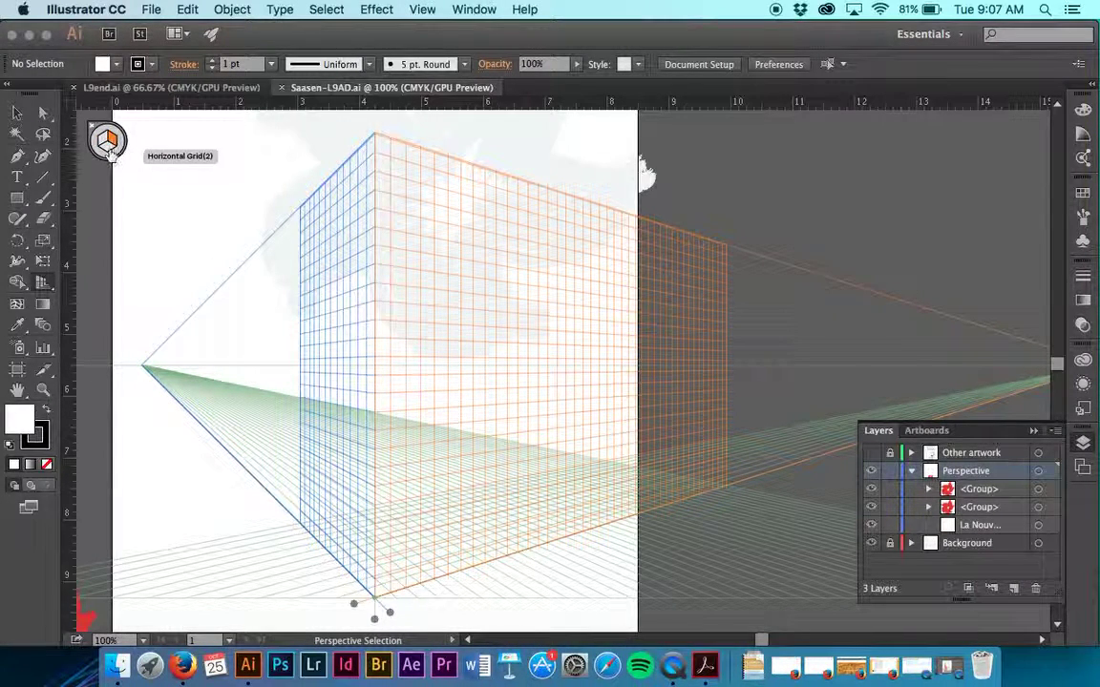
left_click(109, 149)
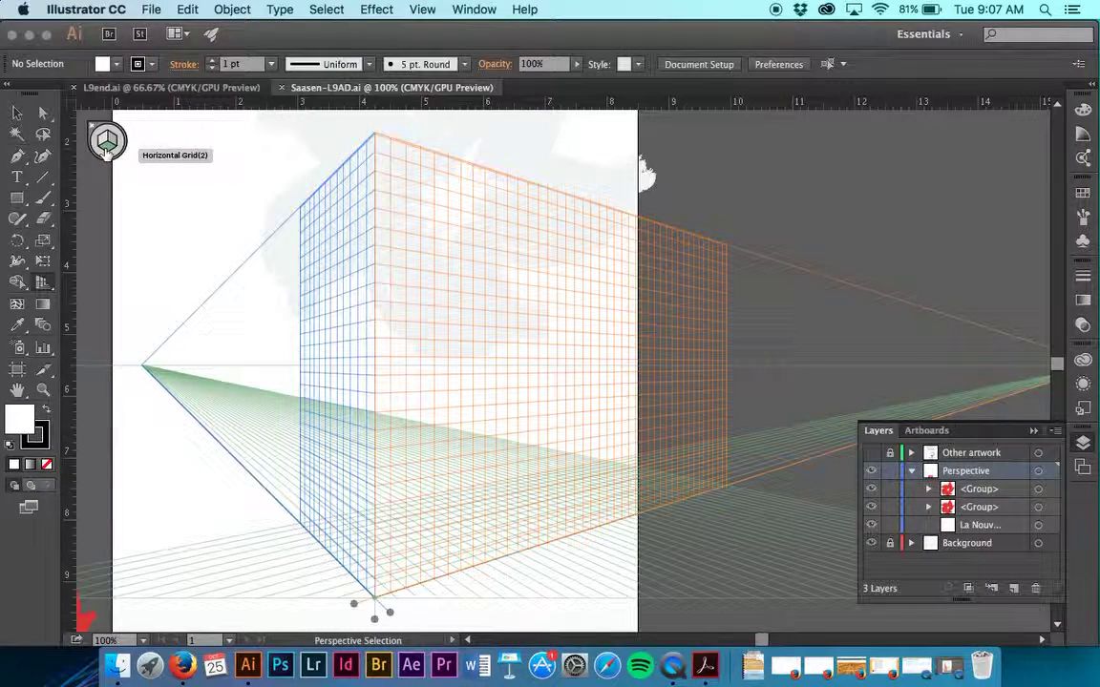
left_click(101, 154)
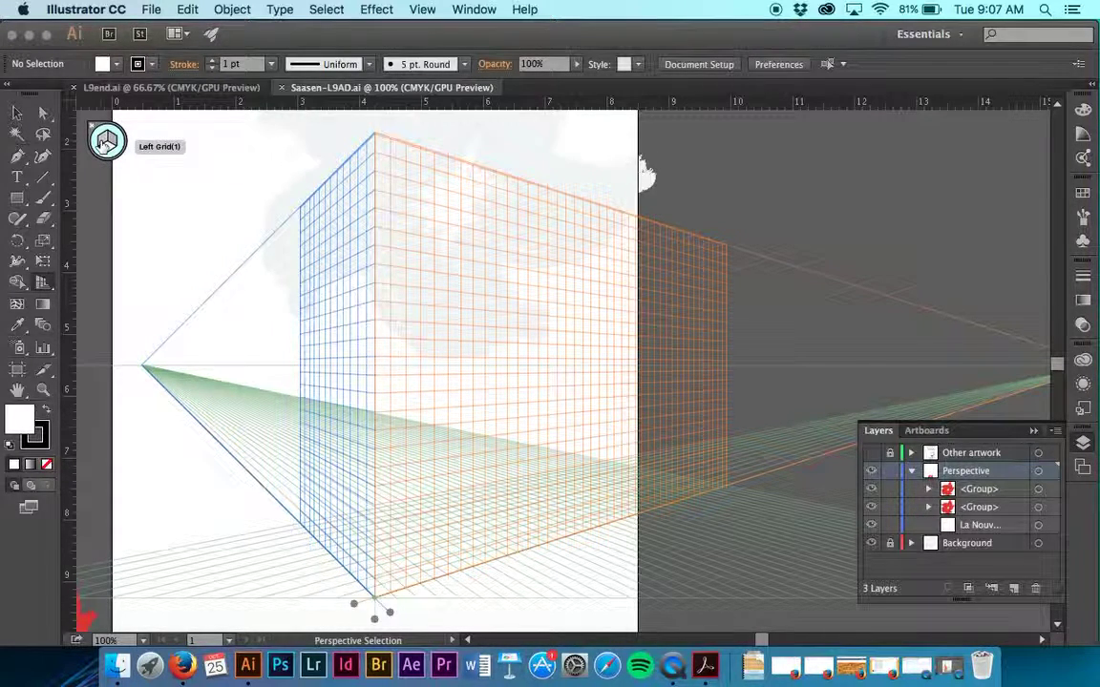
left_click(103, 140)
left_click(105, 141)
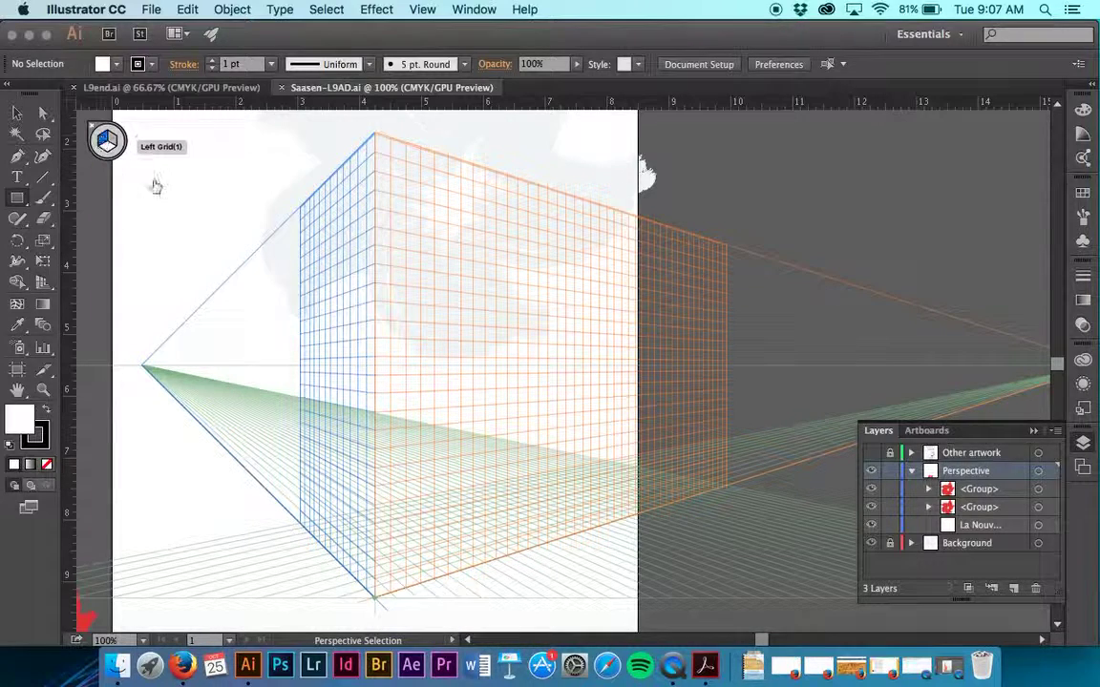
- Draw a rectangle about 2.4 in wide and 2.98 in high on the left plane, starting at the grid's lower front corner
key("m")
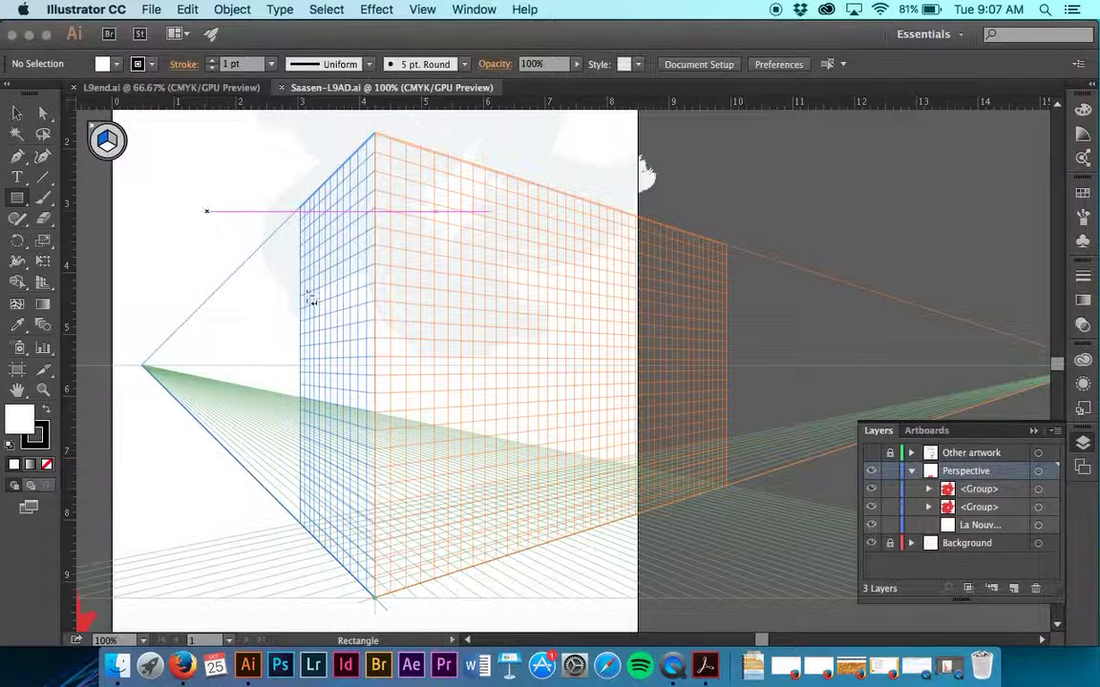
scroll(349, 568, "down", 3)
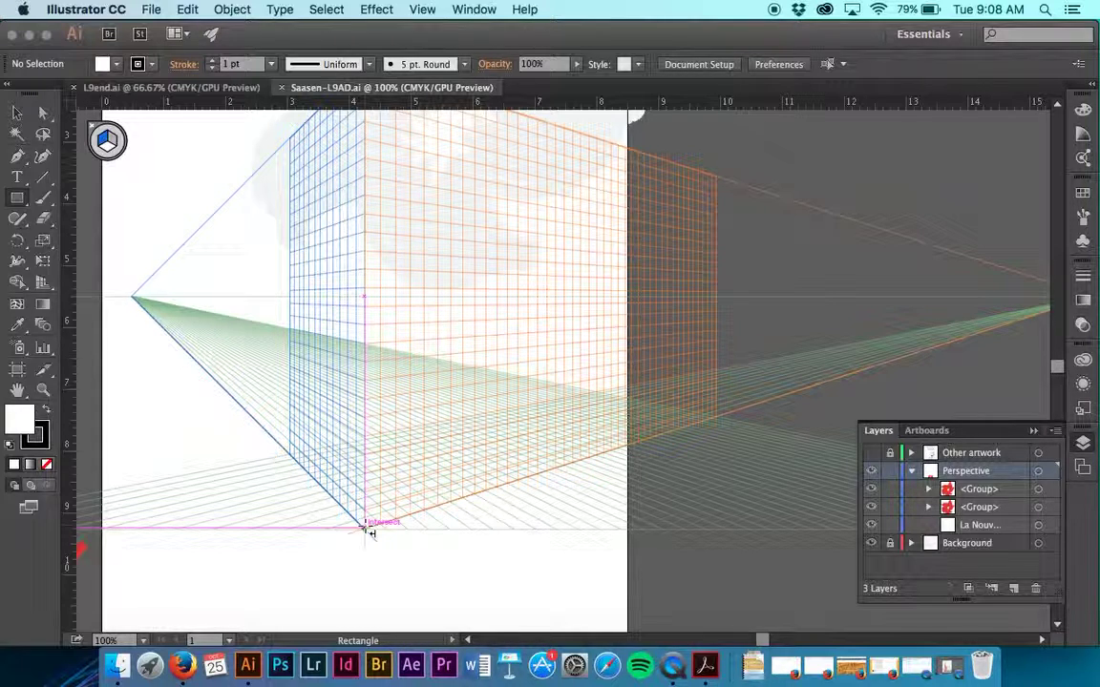
left_click_drag(370, 527, 341, 355)
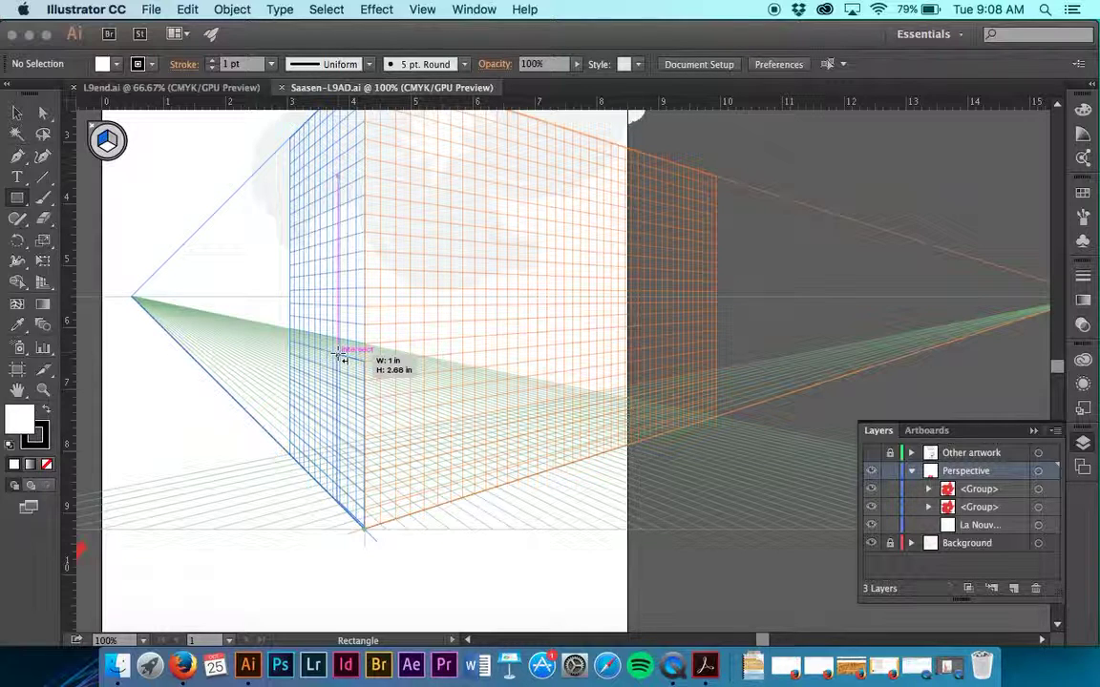
mouse_move(342, 357)
left_mouse_down()
mouse_move(345, 222)
mouse_move(346, 342)
mouse_move(300, 321)
mouse_move(323, 327)
mouse_move(311, 335)
left_mouse_up()
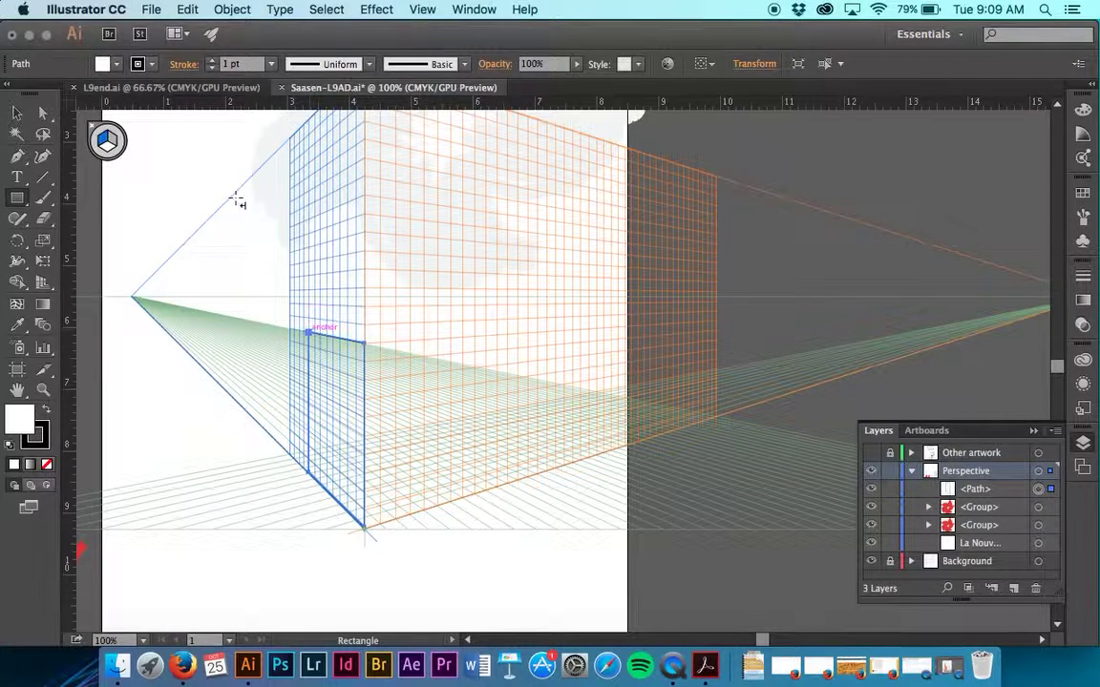
- Fill the left-plane rectangle with the red swatch and remove its stroke
key("v")
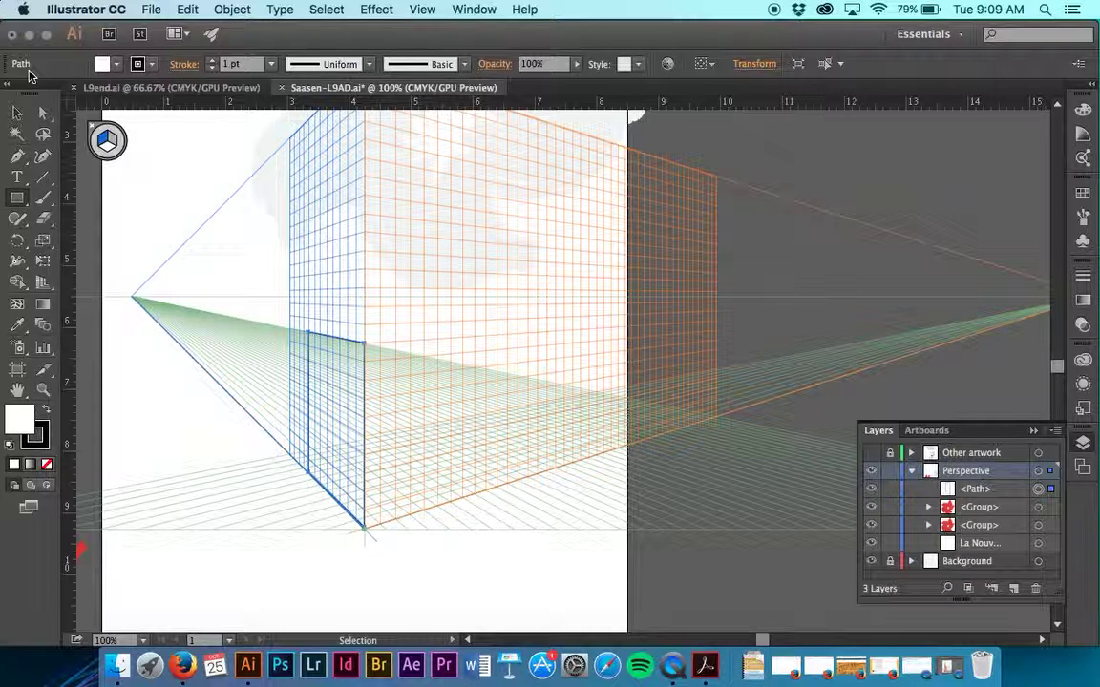
left_click(116, 67)
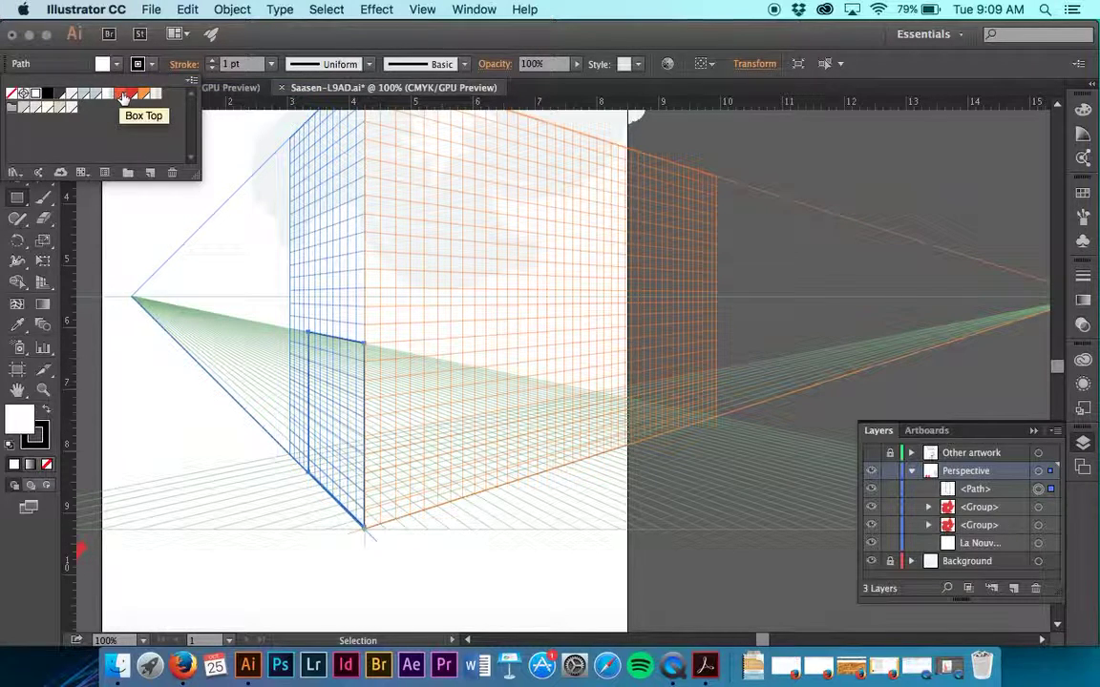
left_click(137, 95)
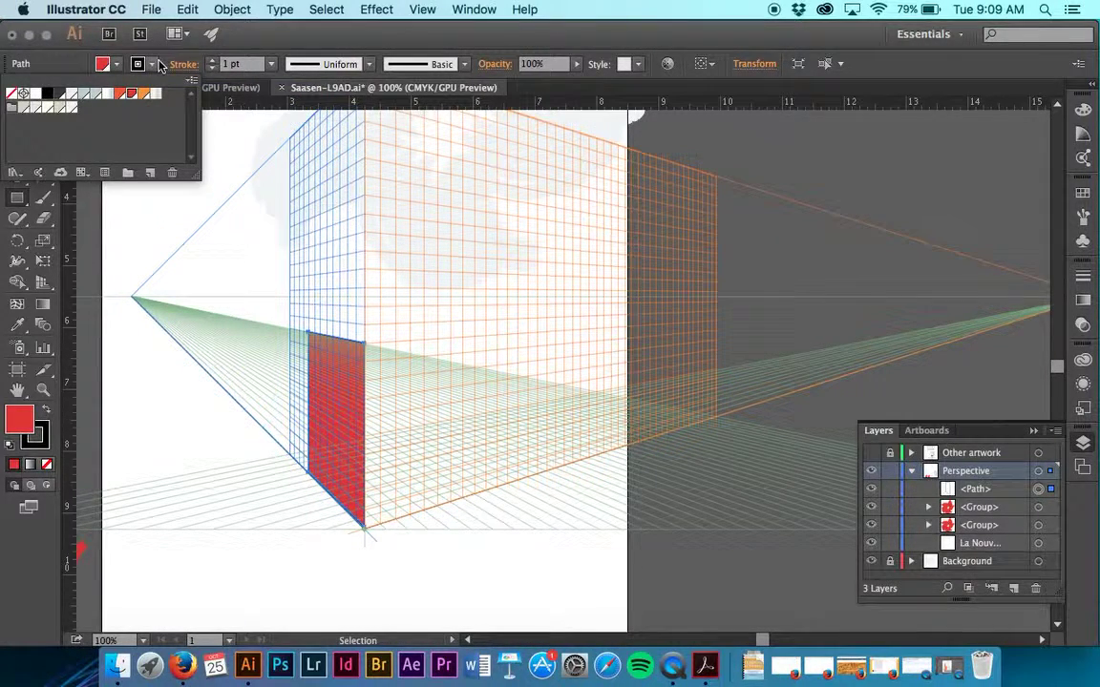
left_click(105, 64)
left_click(12, 94)
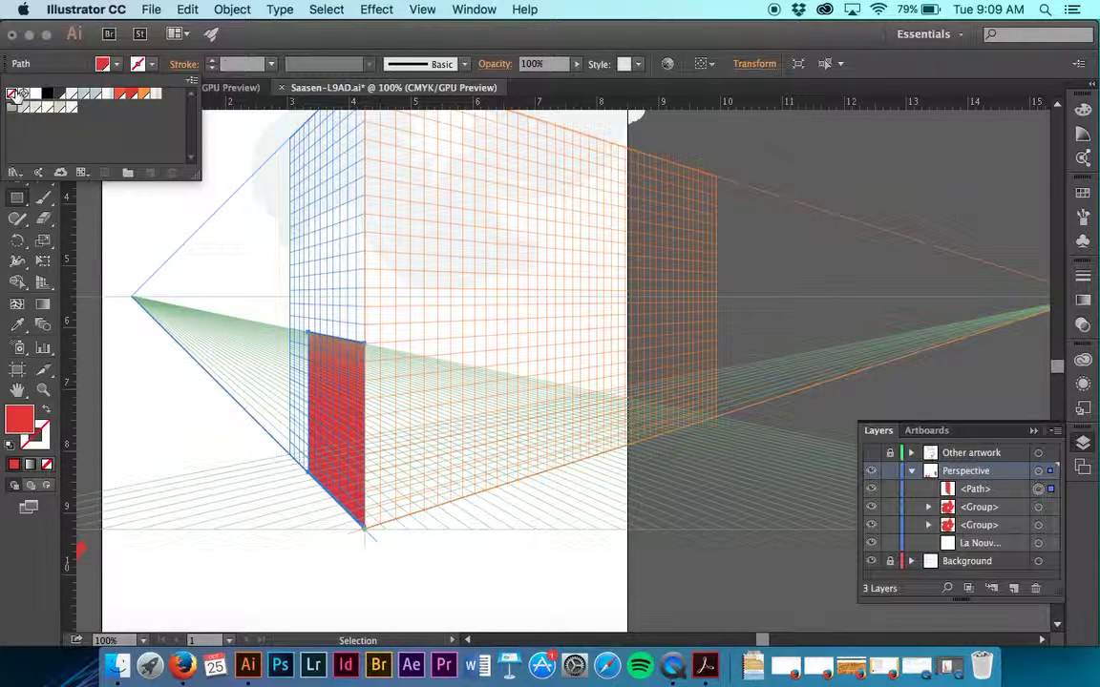
left_click(170, 53)
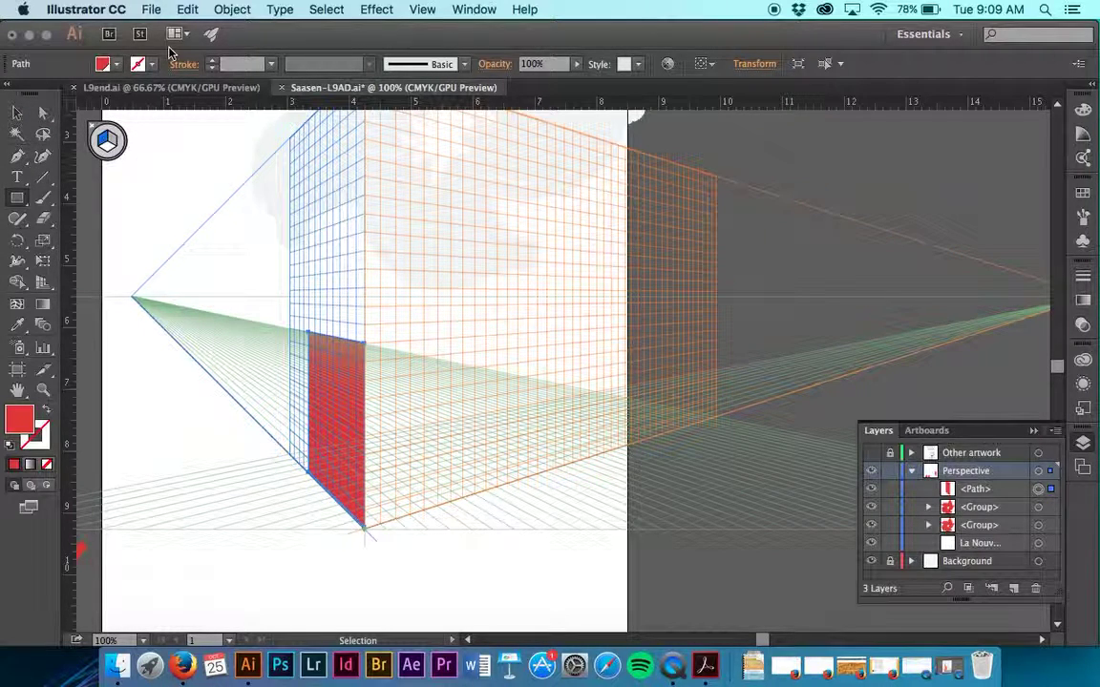
- Create a 2.4 in by 2.976 in rectangle on the right plane, starting at the red rectangle's upper front corner
key("super+equal")
key("super+equal")
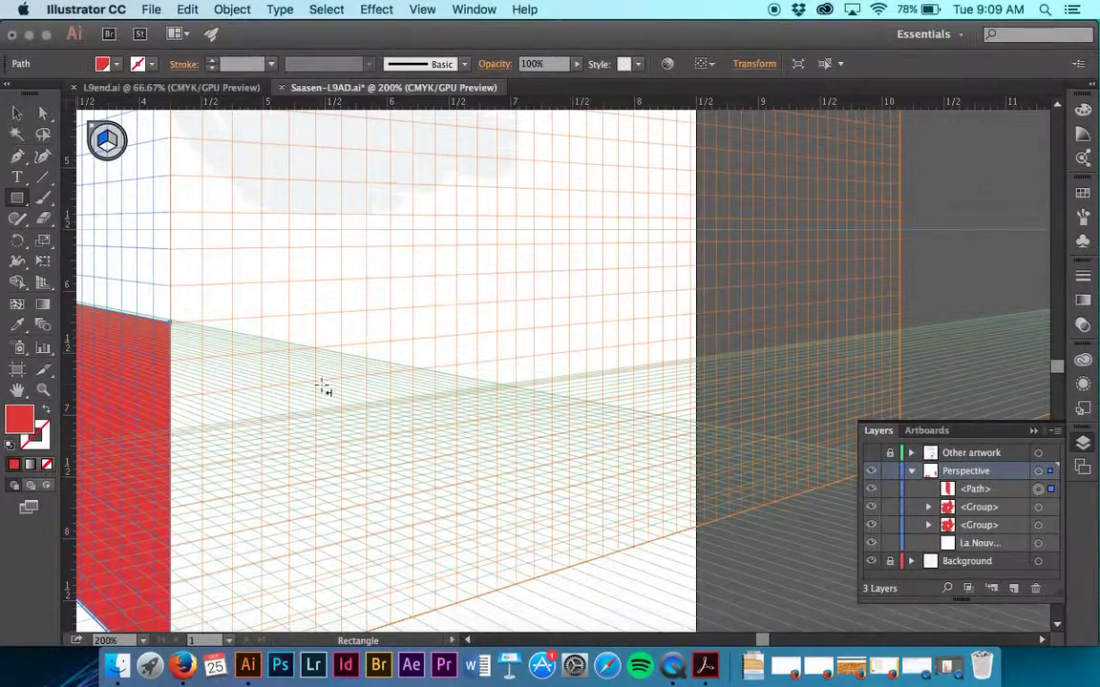
scroll(321, 385, "left", 5)
scroll(321, 386, "down", 4)
scroll(323, 387, "left", 3)
scroll(323, 387, "down", 3)
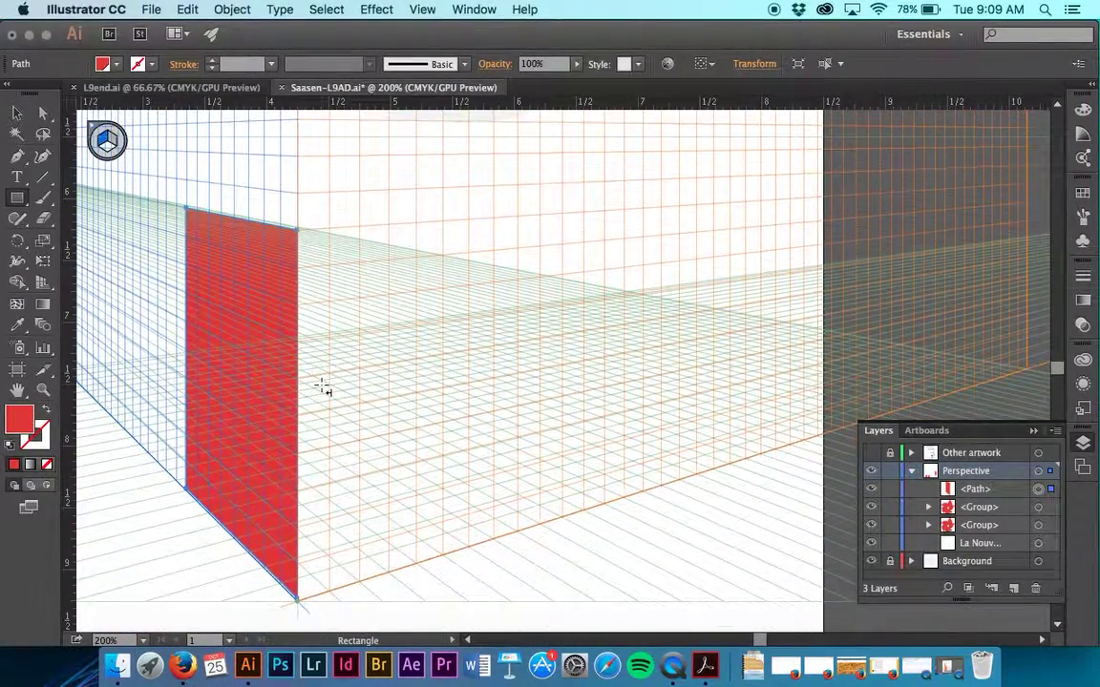
key("shift+v")
key("super+equal")
key("m")
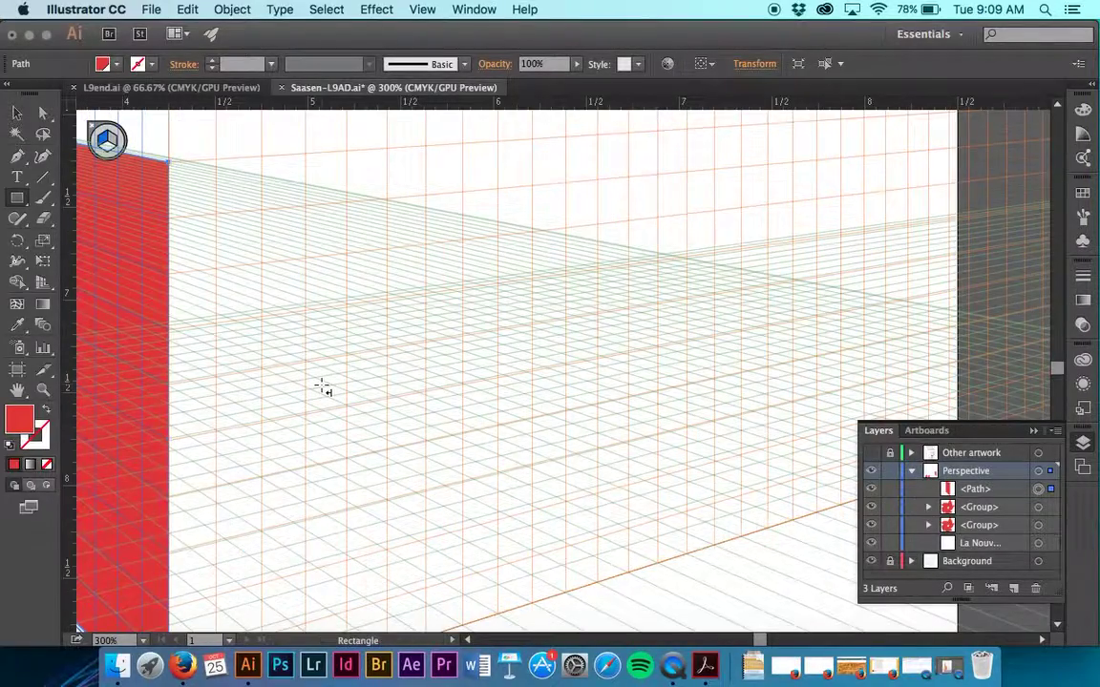
scroll(323, 387, "left", 4)
scroll(323, 387, "up", 2)
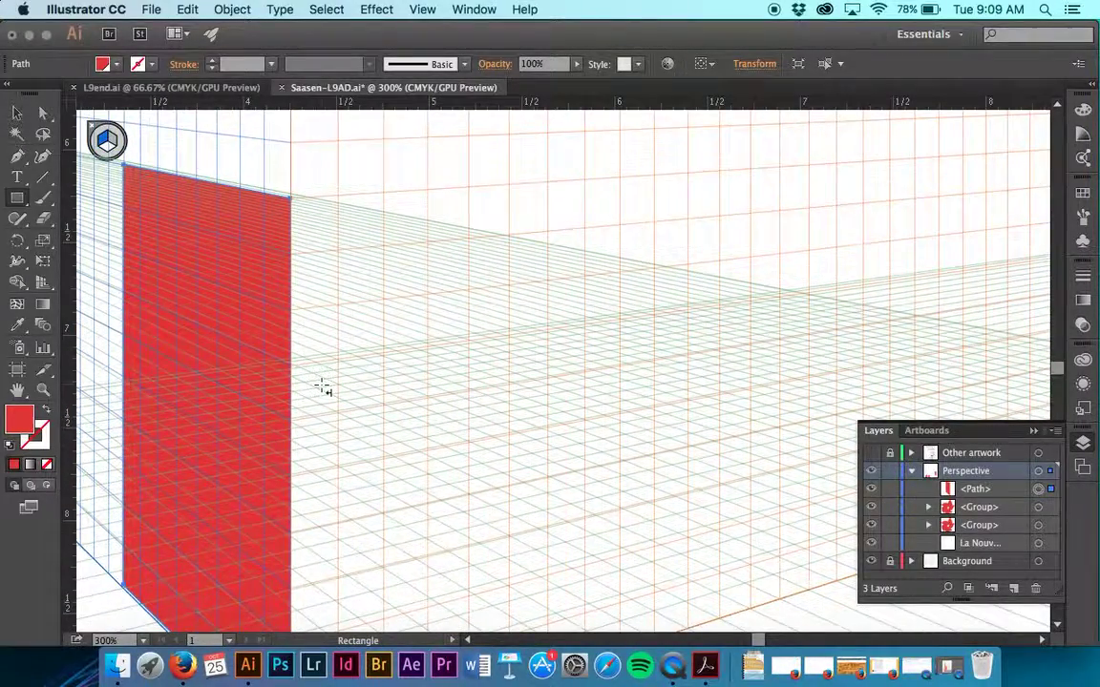
scroll(323, 386, "right", 2)
scroll(323, 386, "down", 1)
key("super+minus")
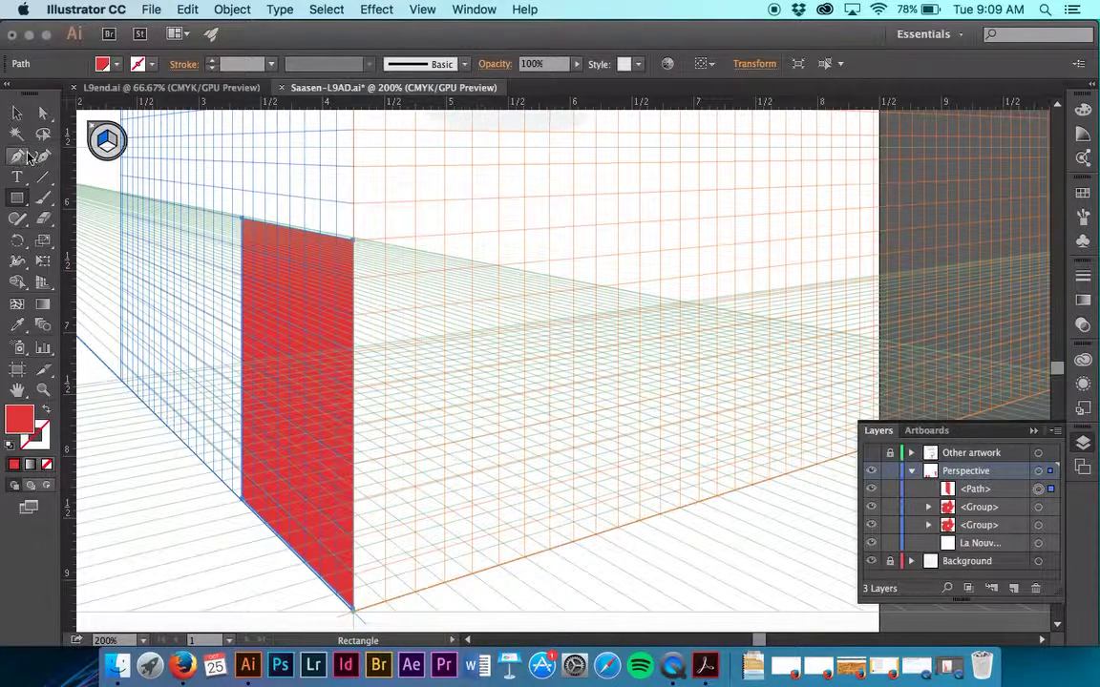
key("shift+v")
left_click(112, 141)
key("shift+super+a")
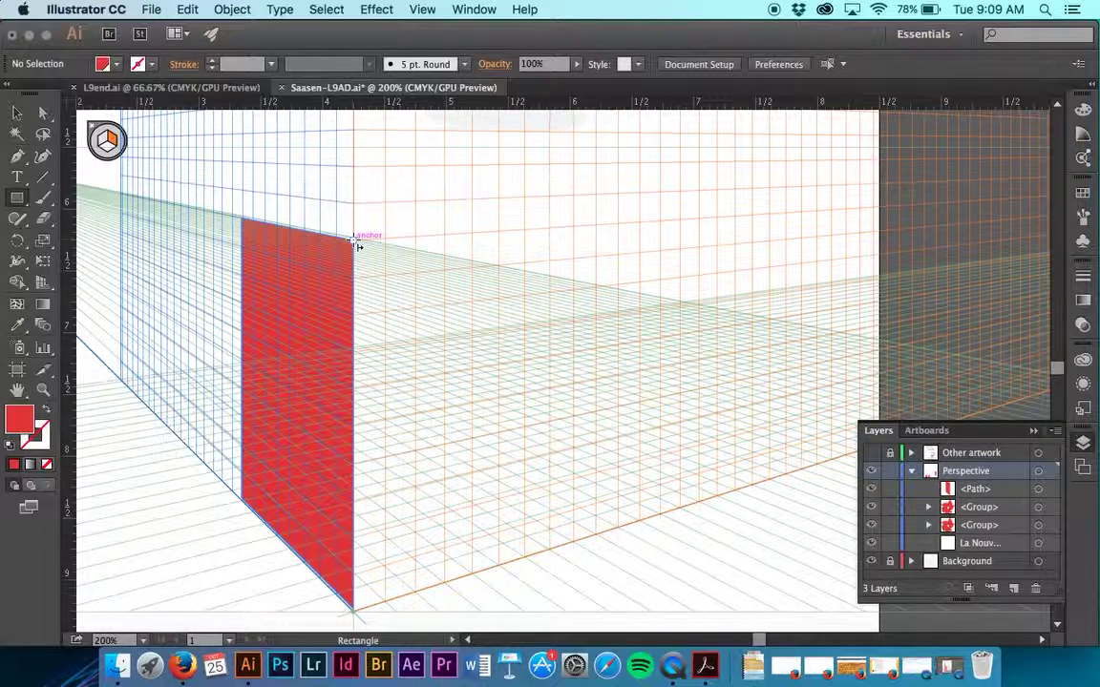
left_click(357, 247)
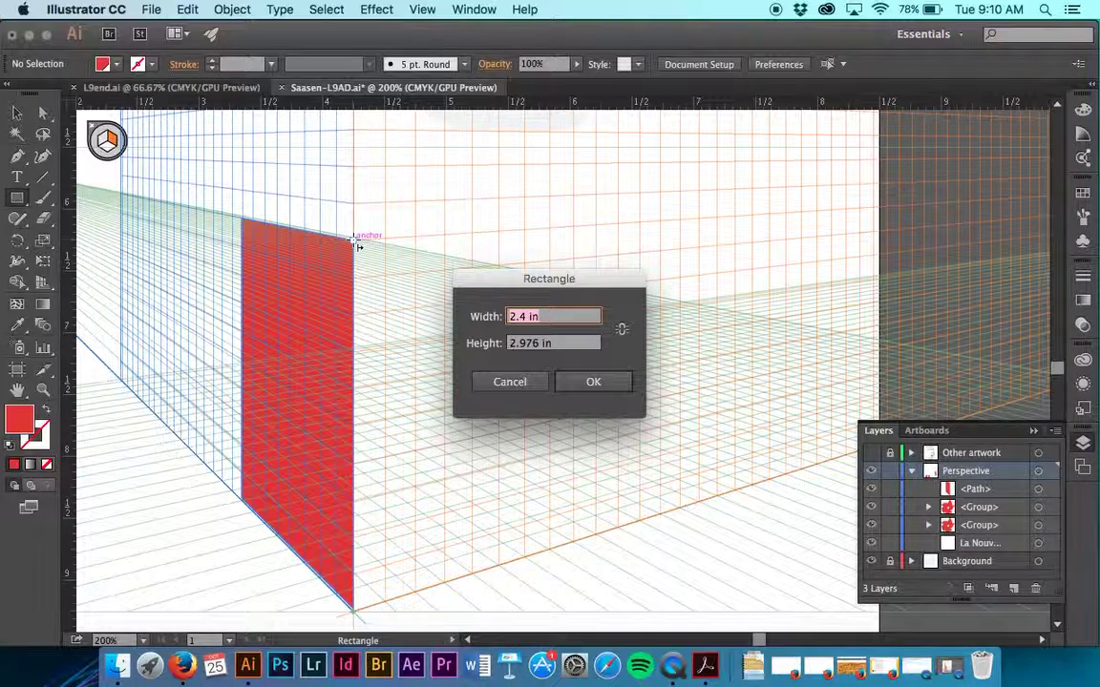
left_click(596, 383)
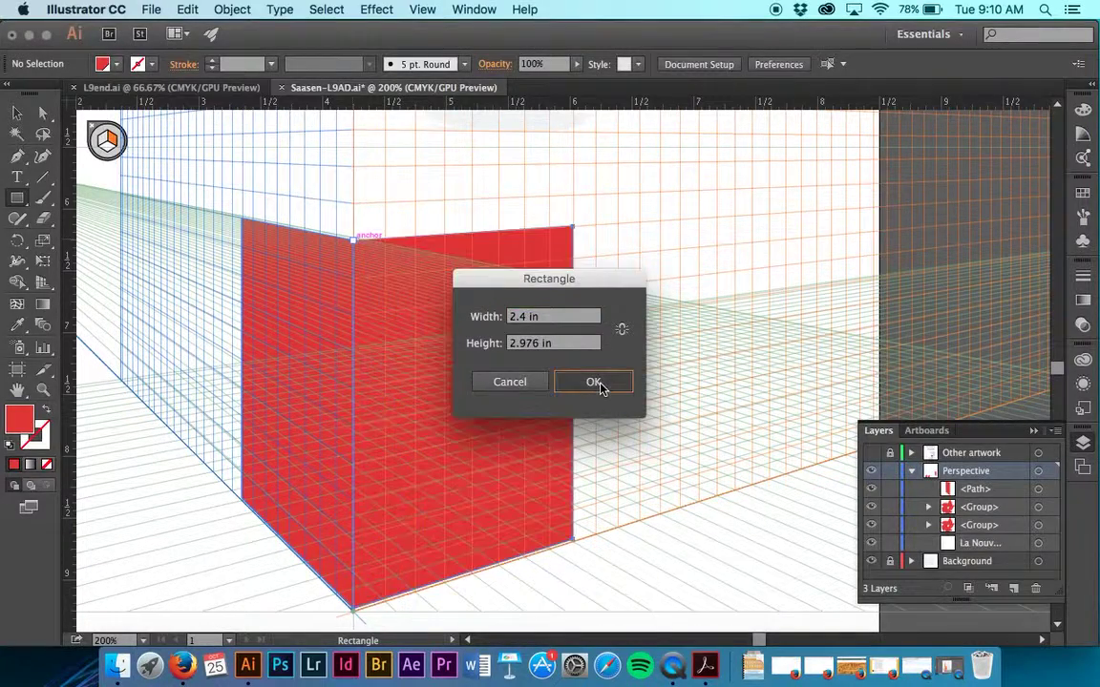
- Try the red-orange, orange and red swatches as the fill of the right-plane rectangle
left_click(116, 67)
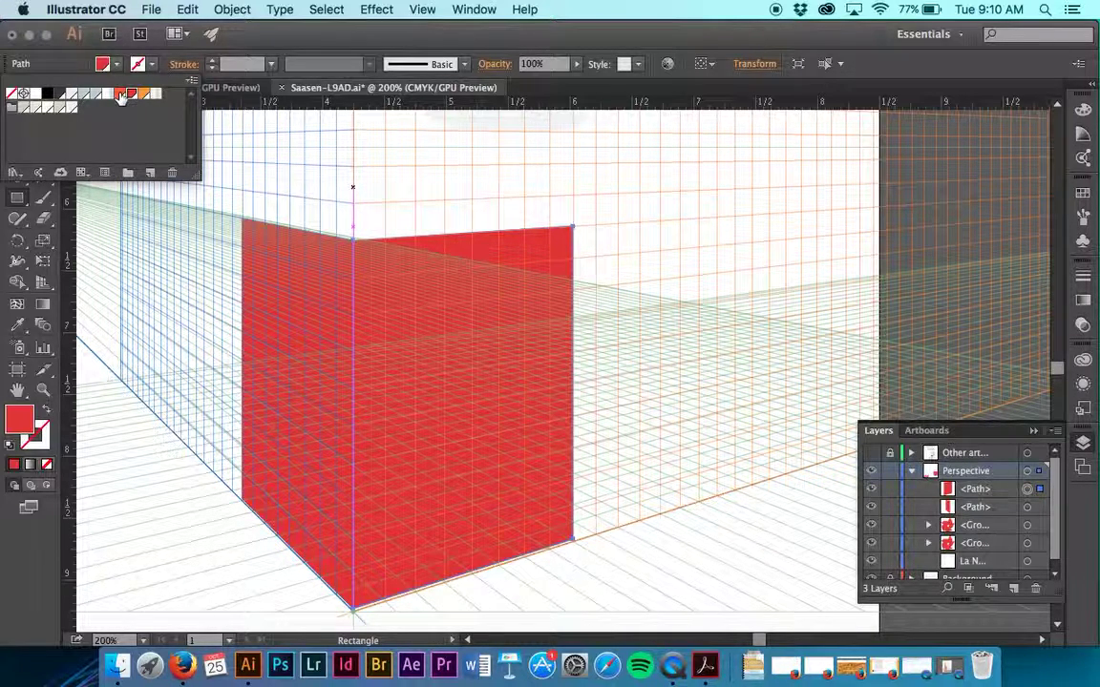
left_click(120, 95)
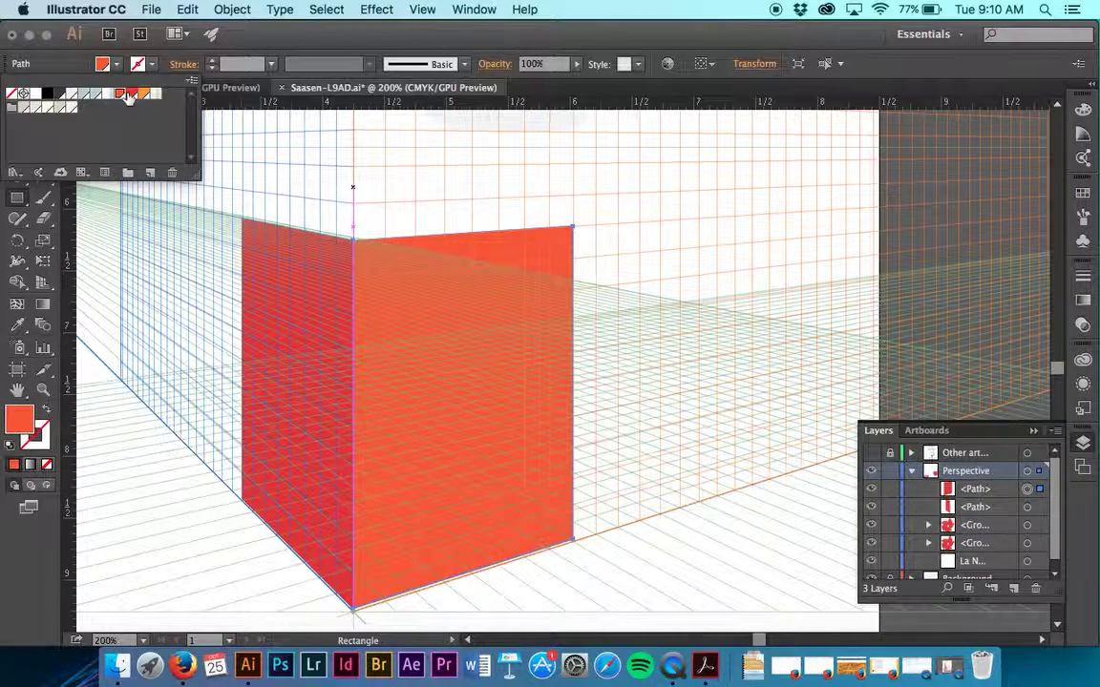
left_click(143, 95)
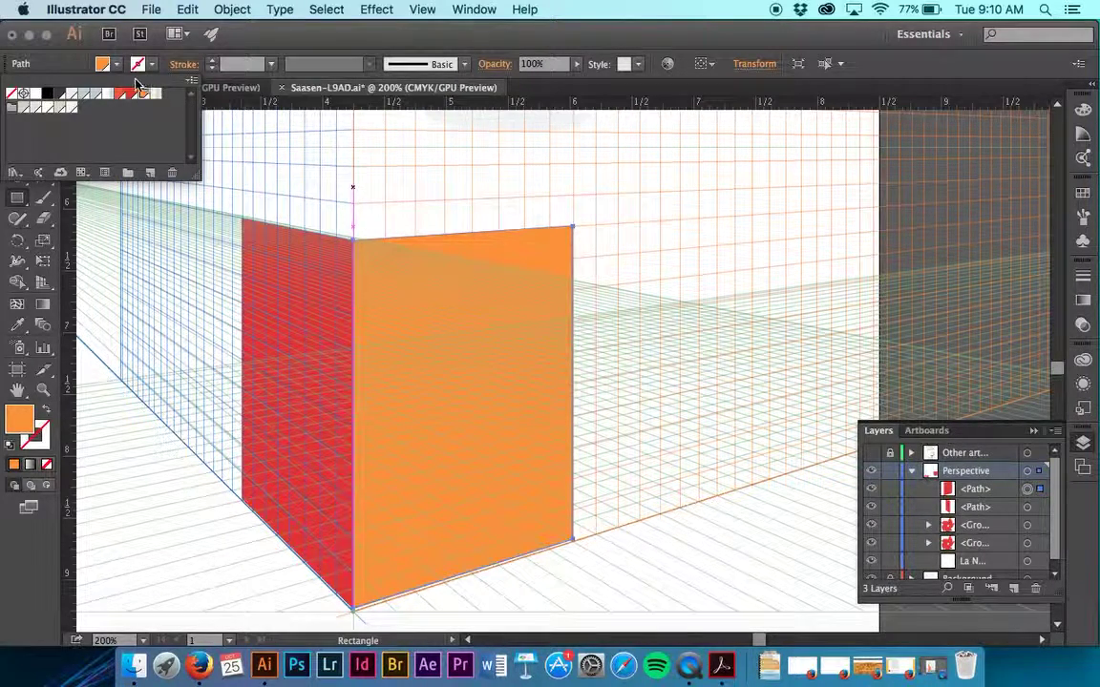
left_click(132, 94)
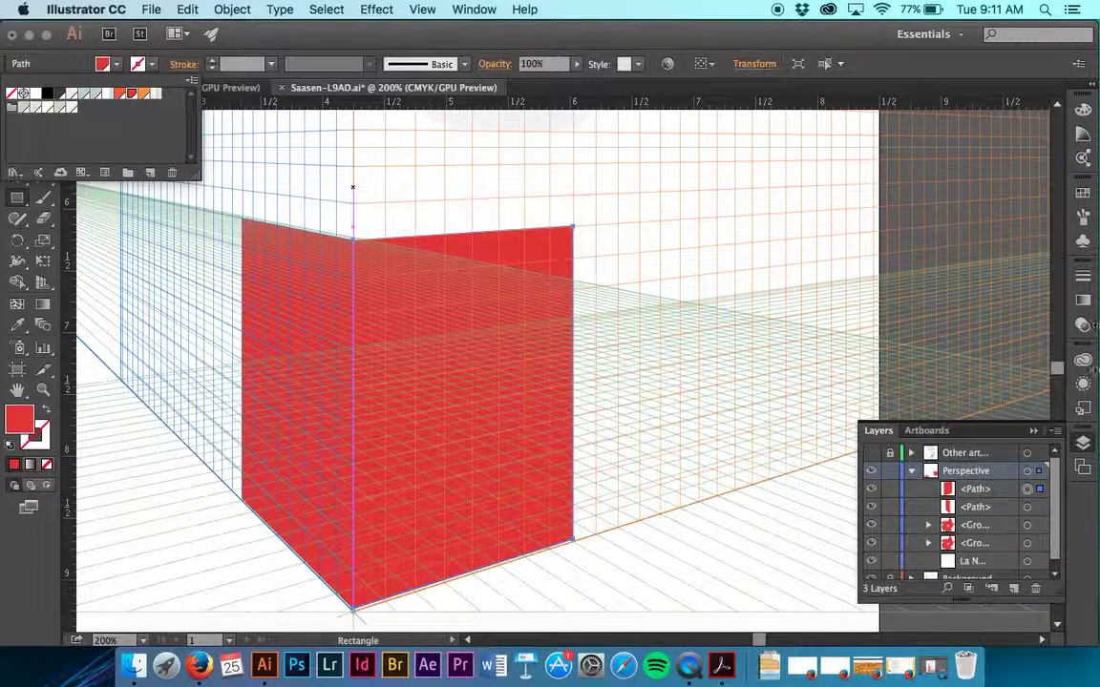
key("Escape")
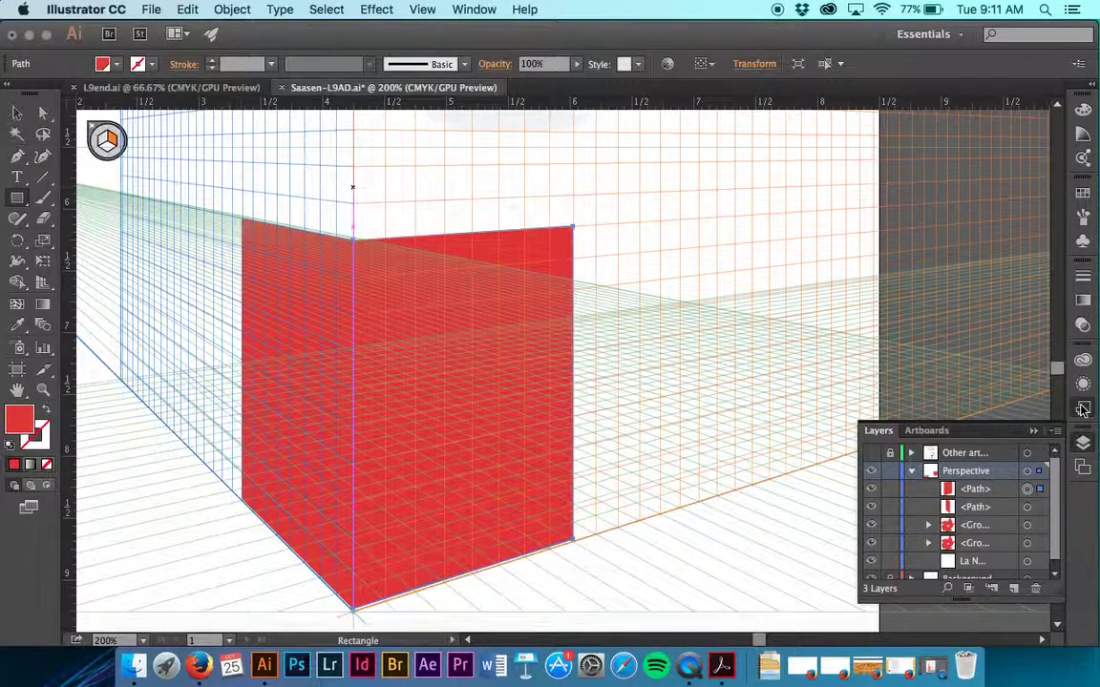
- Apply the orange gradient graphic style to the right-plane rectangle
left_click(1083, 409)
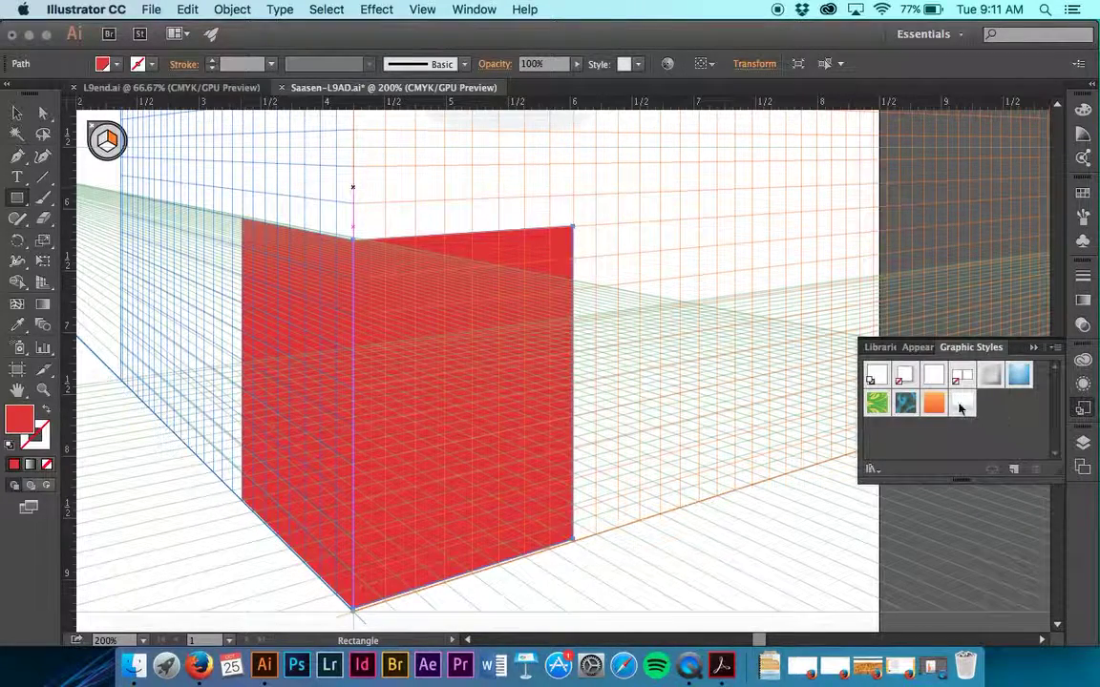
left_click(934, 405)
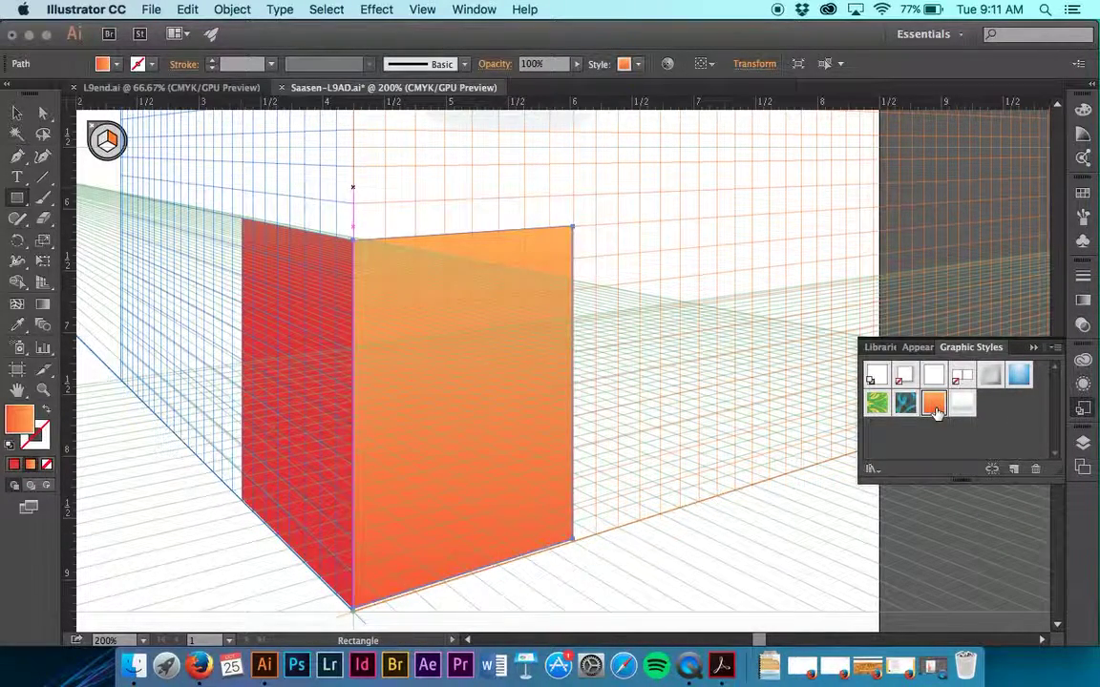
- Set the height of the red left-plane rectangle to 3 in
left_click(19, 115)
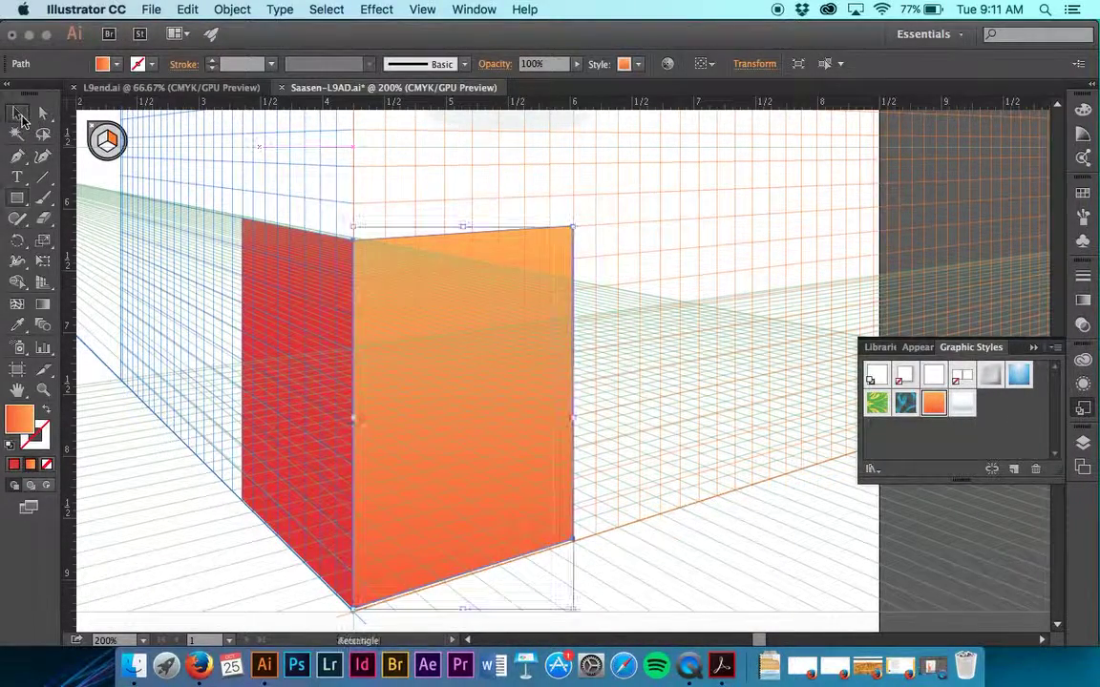
left_click(314, 242)
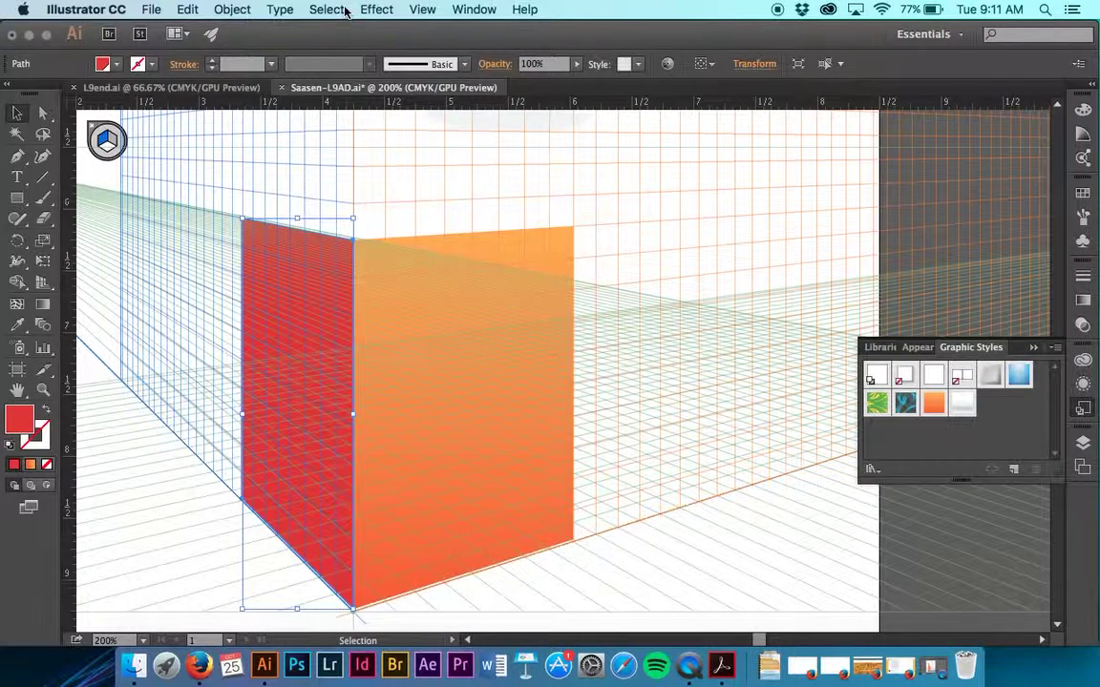
left_click(752, 65)
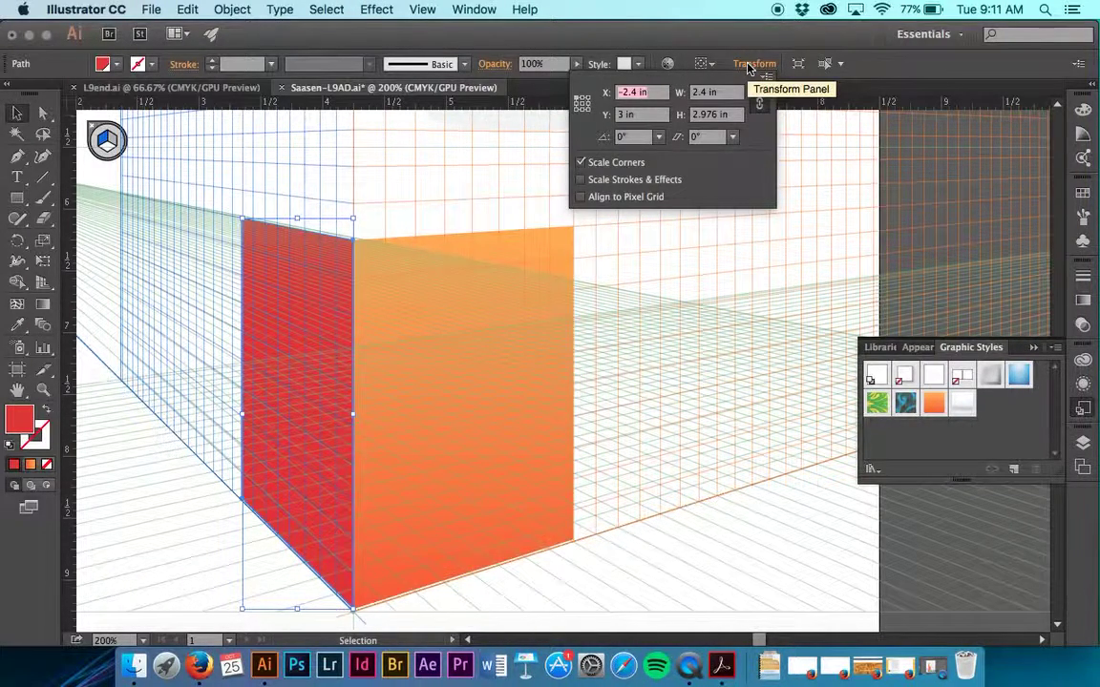
left_click(701, 116)
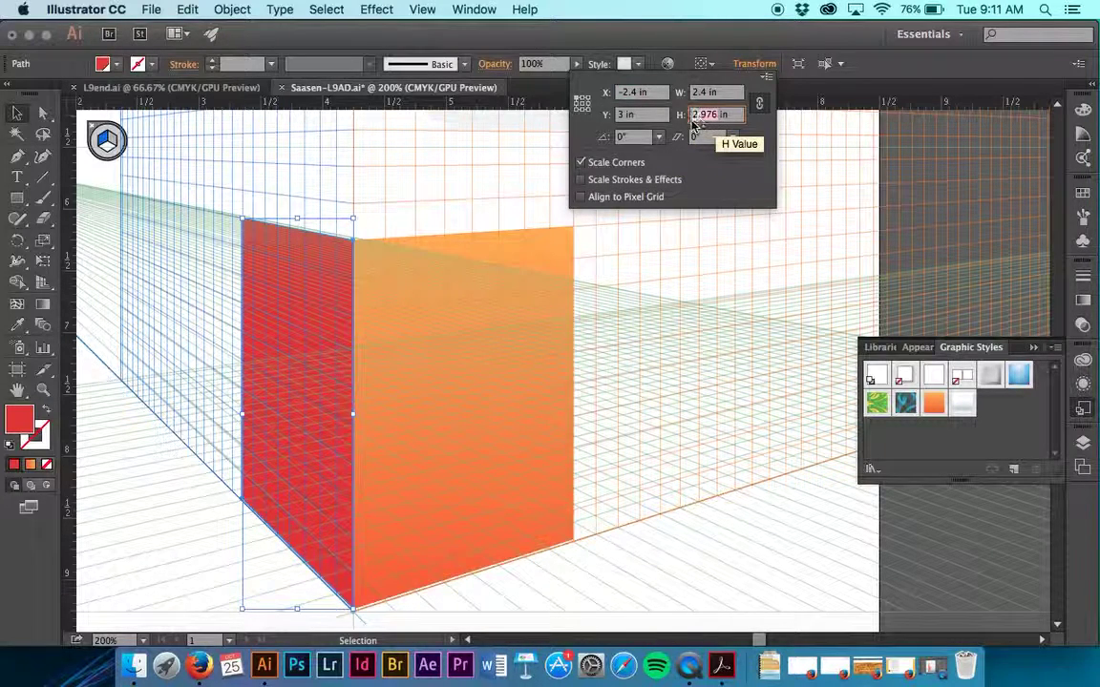
type("3")
left_click(761, 65)
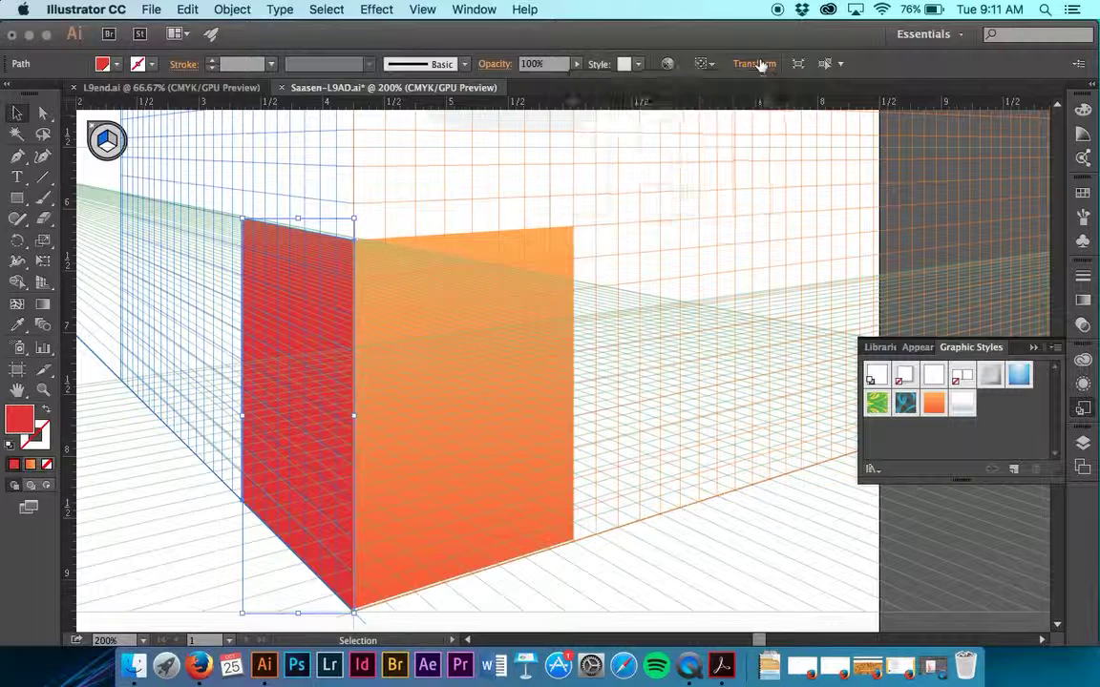
- Draw the box's top face as a rectangle on the horizontal plane, from the red side's upper outer corner to the orange side's upper outer corner
left_click(416, 249)
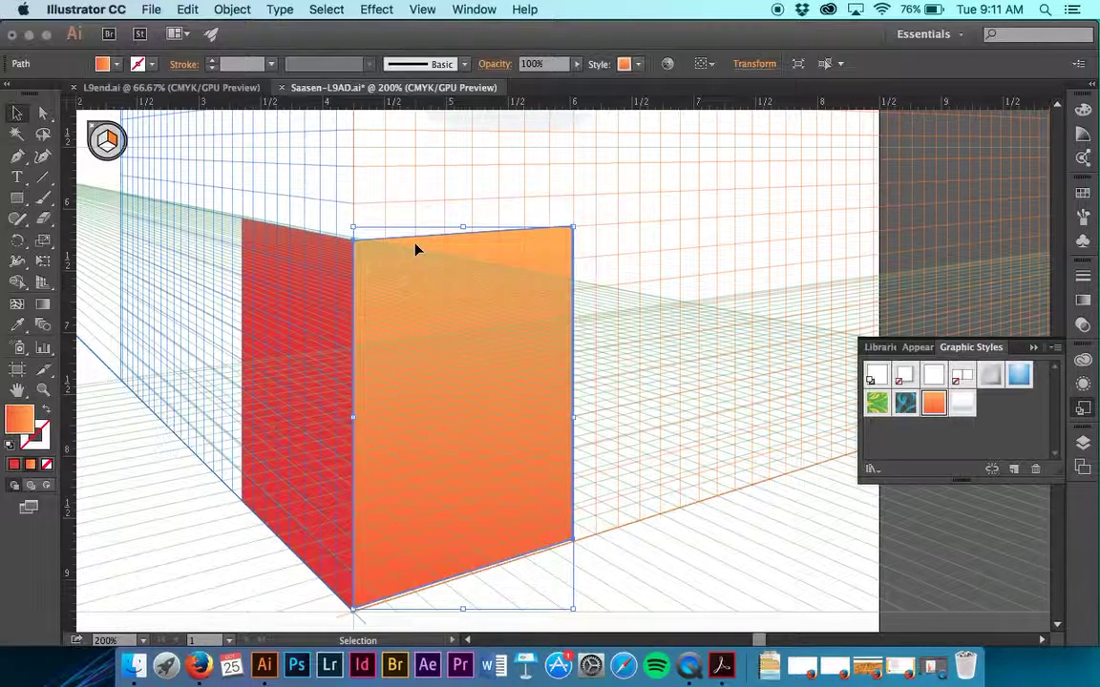
left_click(19, 201)
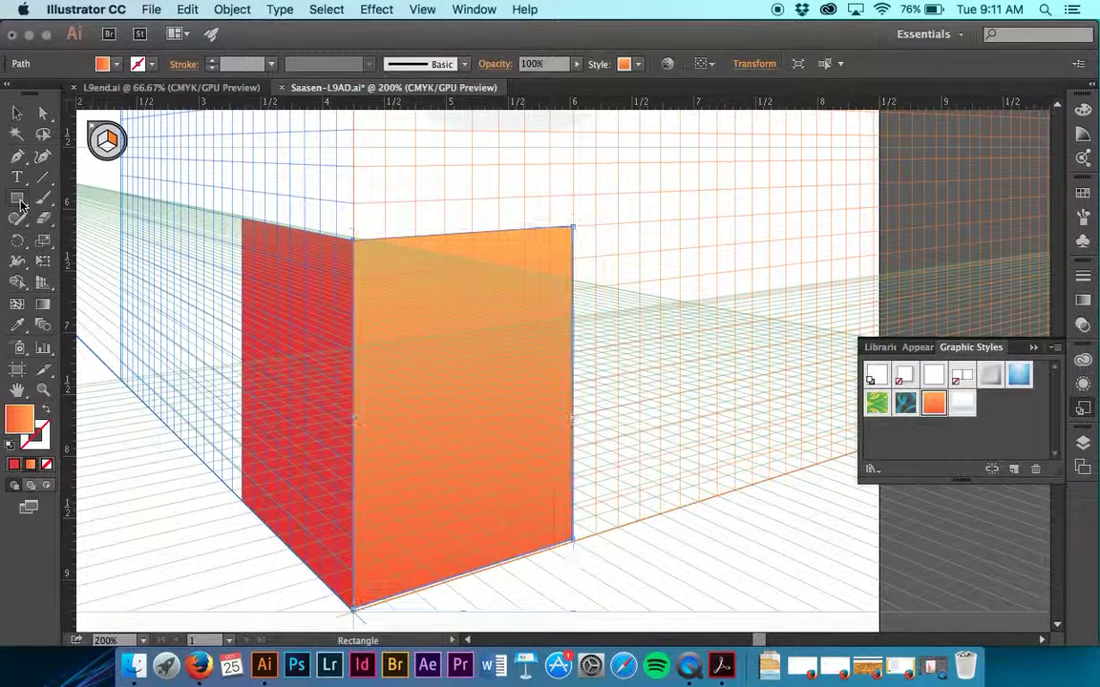
key("shift+v")
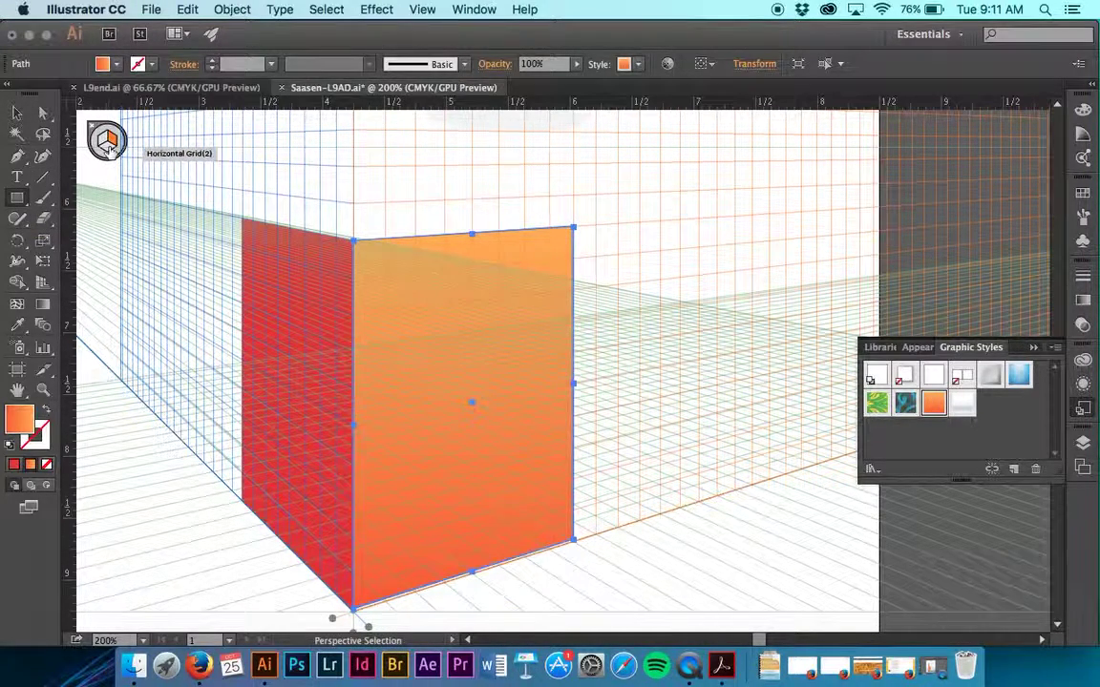
left_click(110, 148)
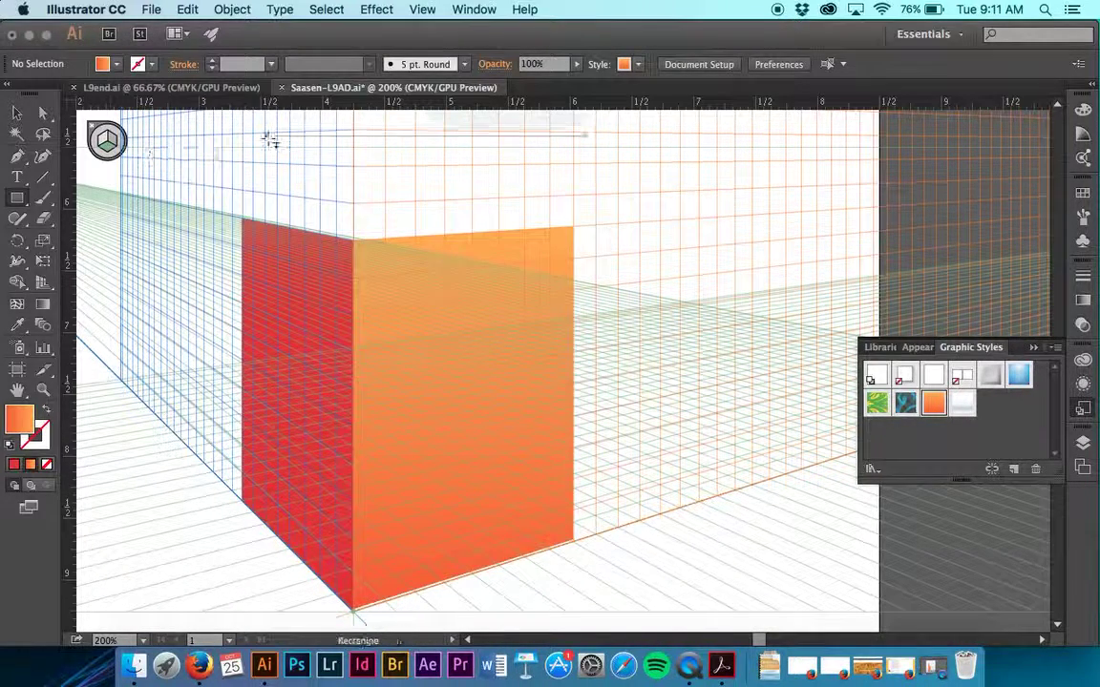
key("m")
left_click_drag(247, 218, 573, 227)
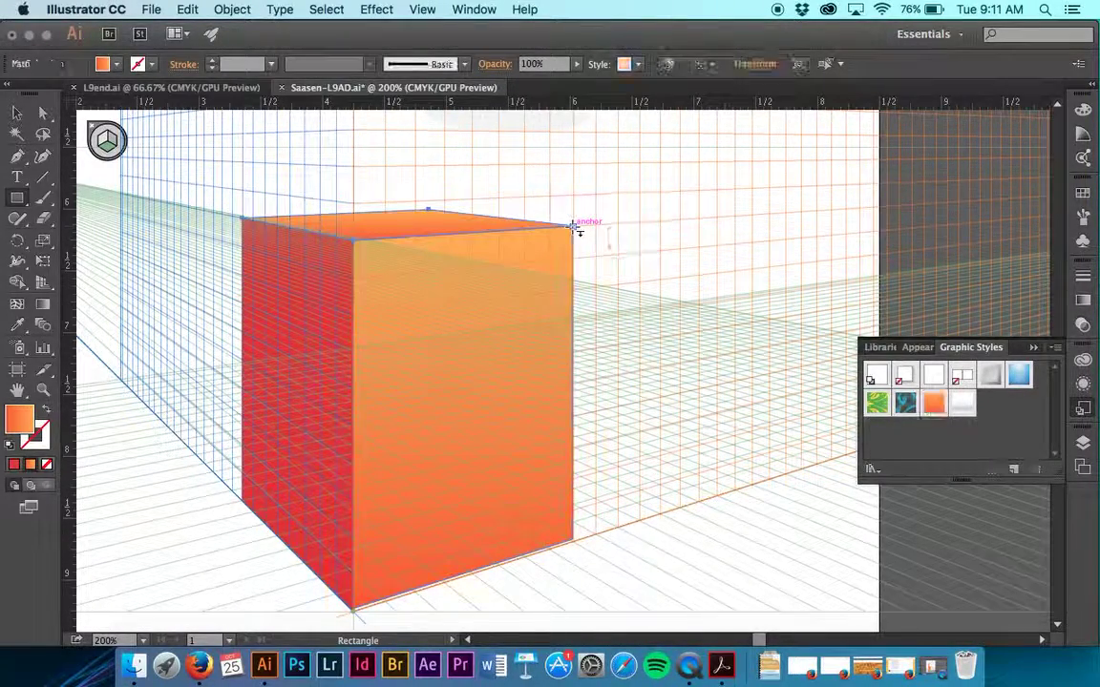
- Fill the box's top face with the solid red-orange swatch
left_click(103, 64)
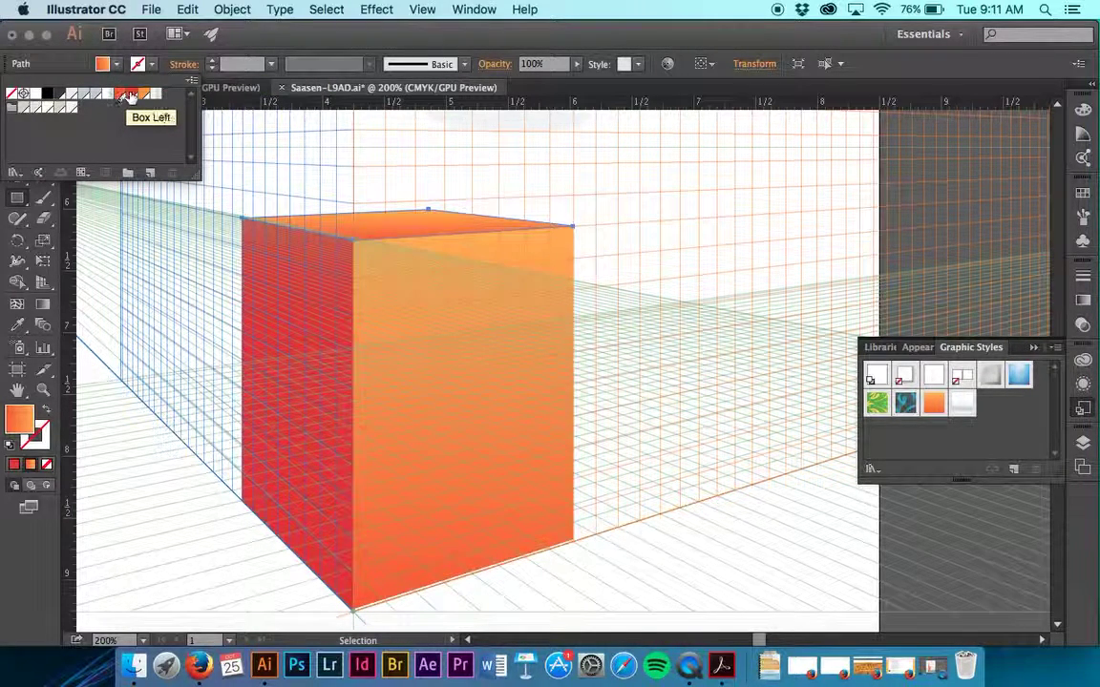
left_click(125, 95)
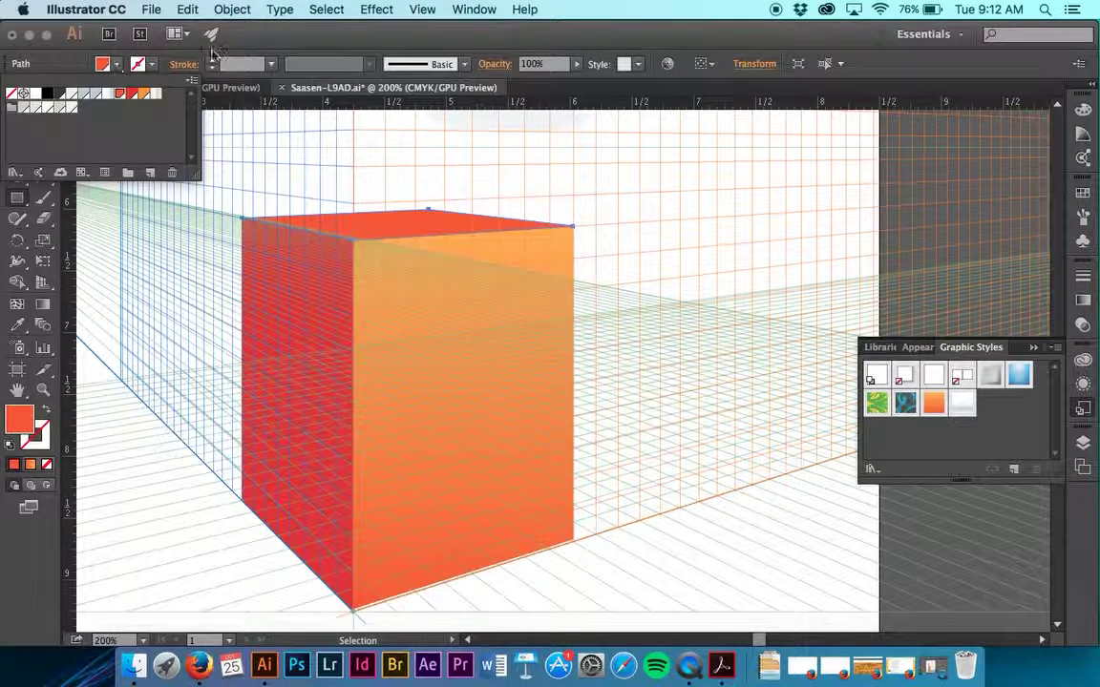
left_click(267, 48)
left_click(16, 112)
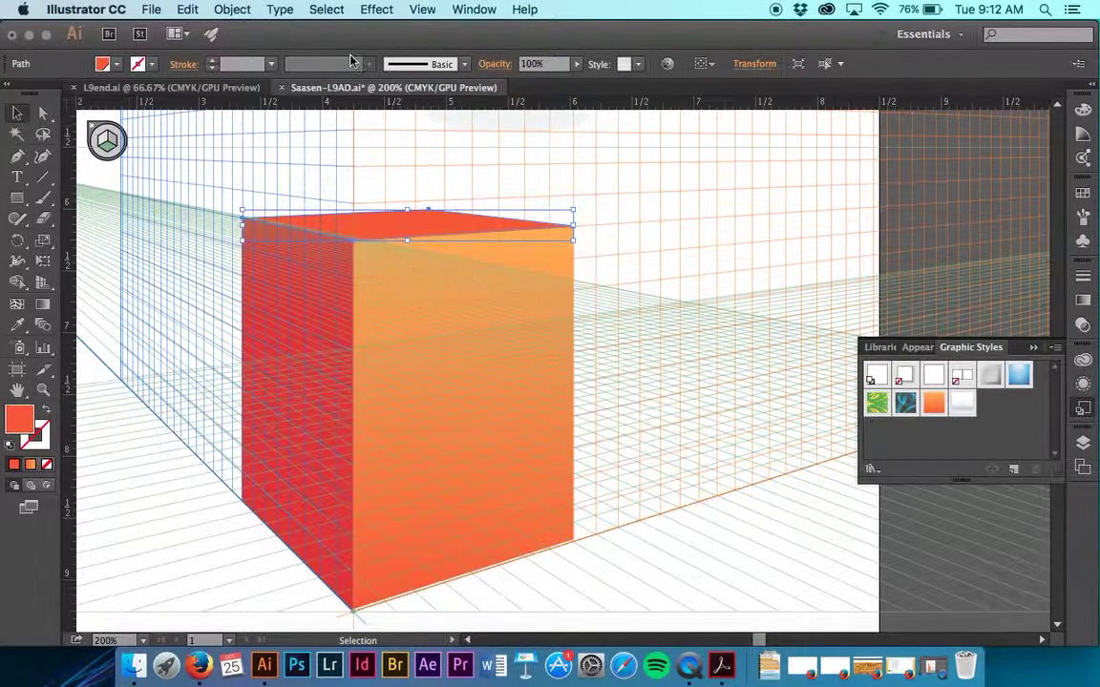
- Hide the perspective grid and deselect the box's top face
left_click(422, 9)
mouse_move(540, 557)
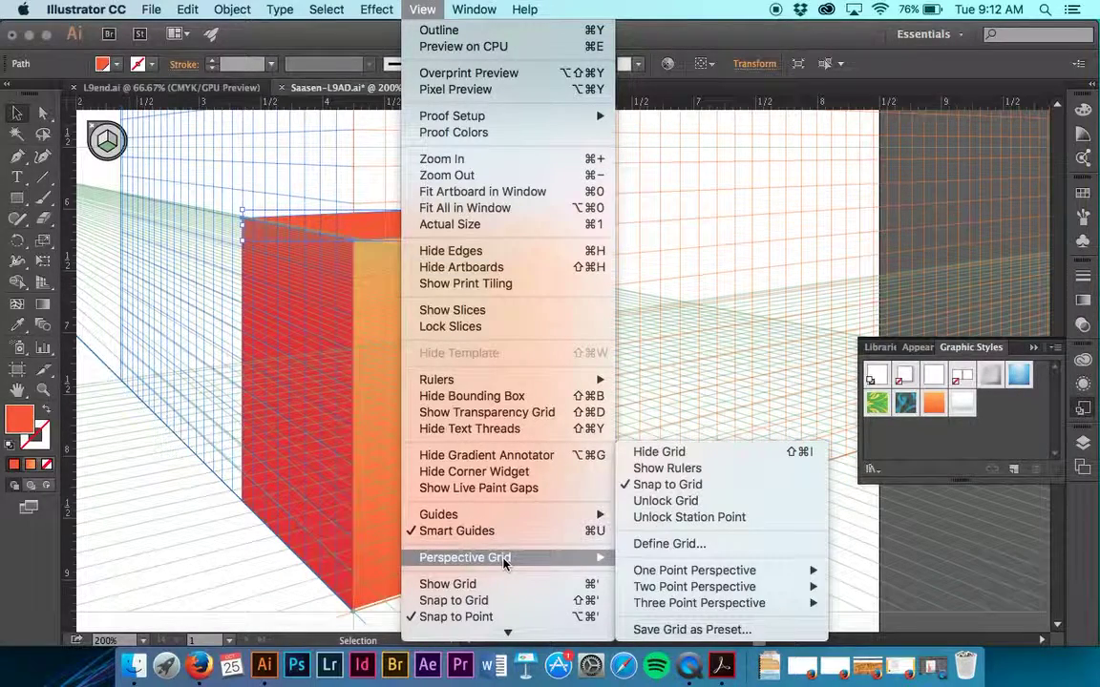
left_click(666, 454)
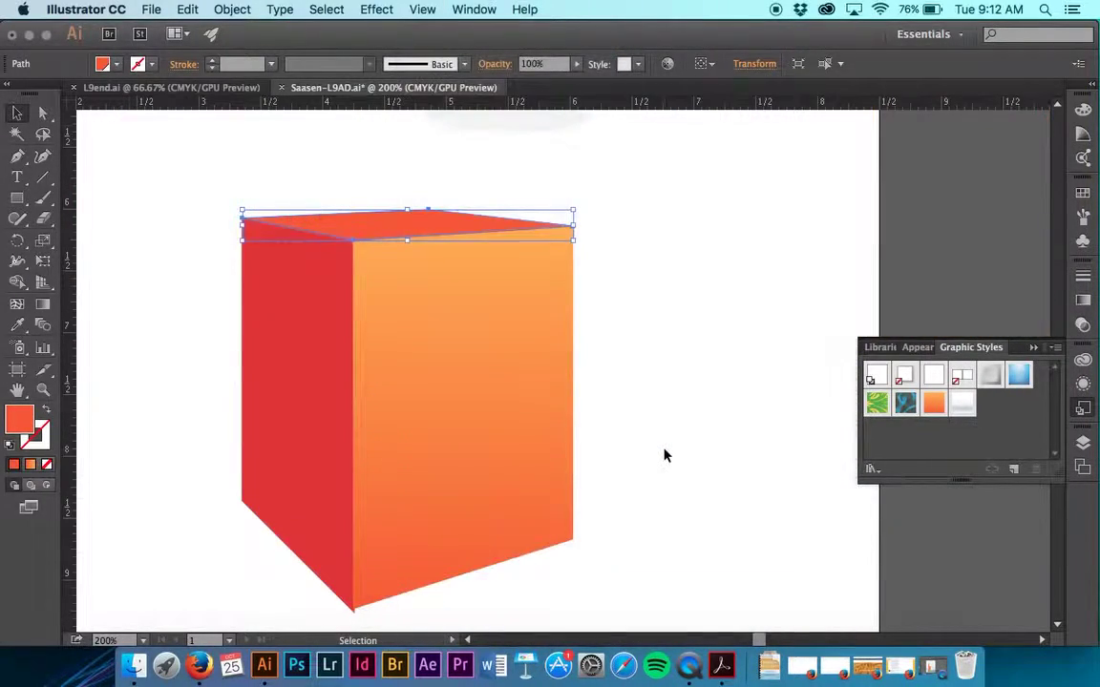
left_click(666, 456)
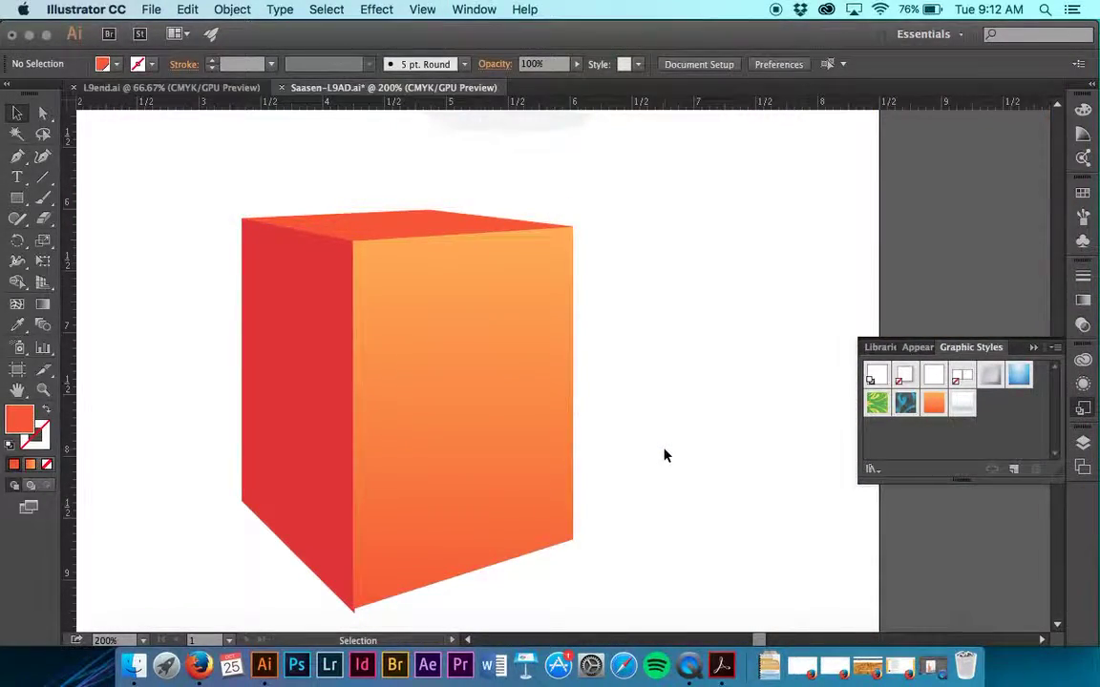
- Examine at 300% zoom how the box's left and right faces meet at the lower front corner and the top edges
scroll(666, 455, "down", 2)
scroll(665, 456, "up", 1)
key("super+minus")
key("super+minus")
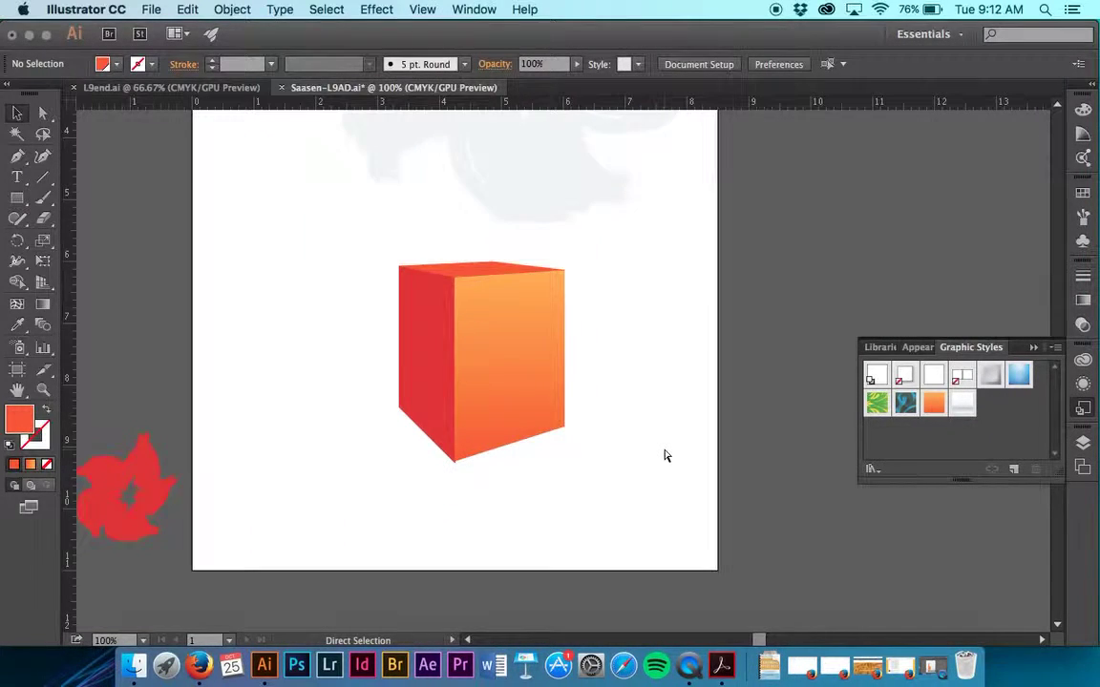
key("super+plus")
key("super+plus")
key("super+plus")
scroll(663, 454, "down", 1)
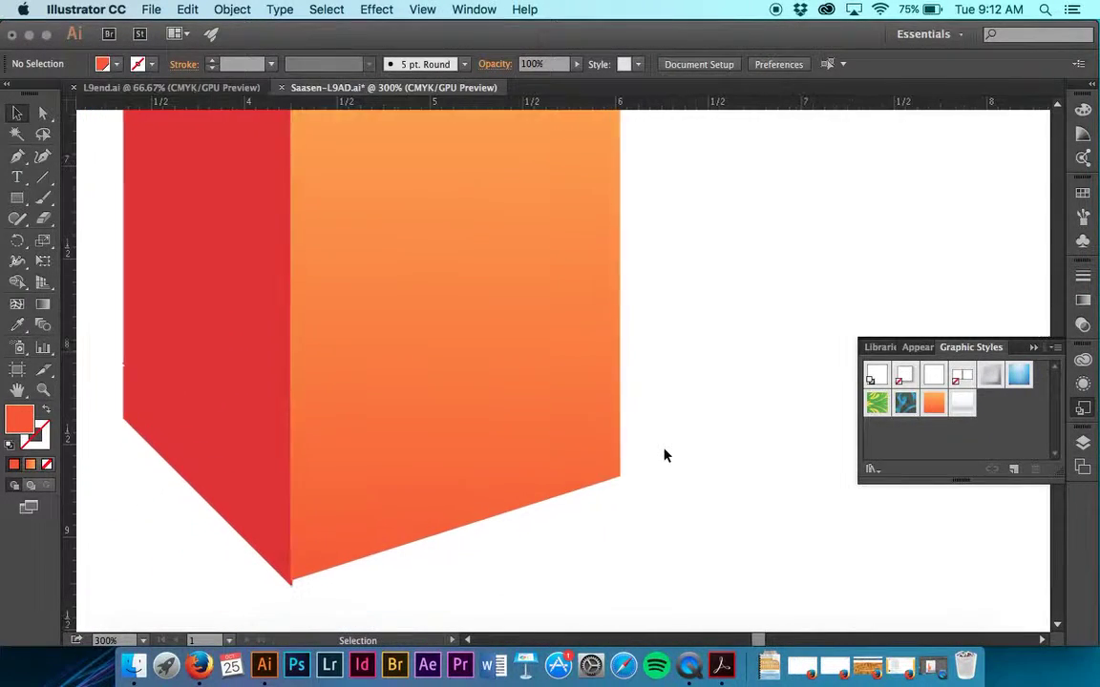
left_click(460, 453)
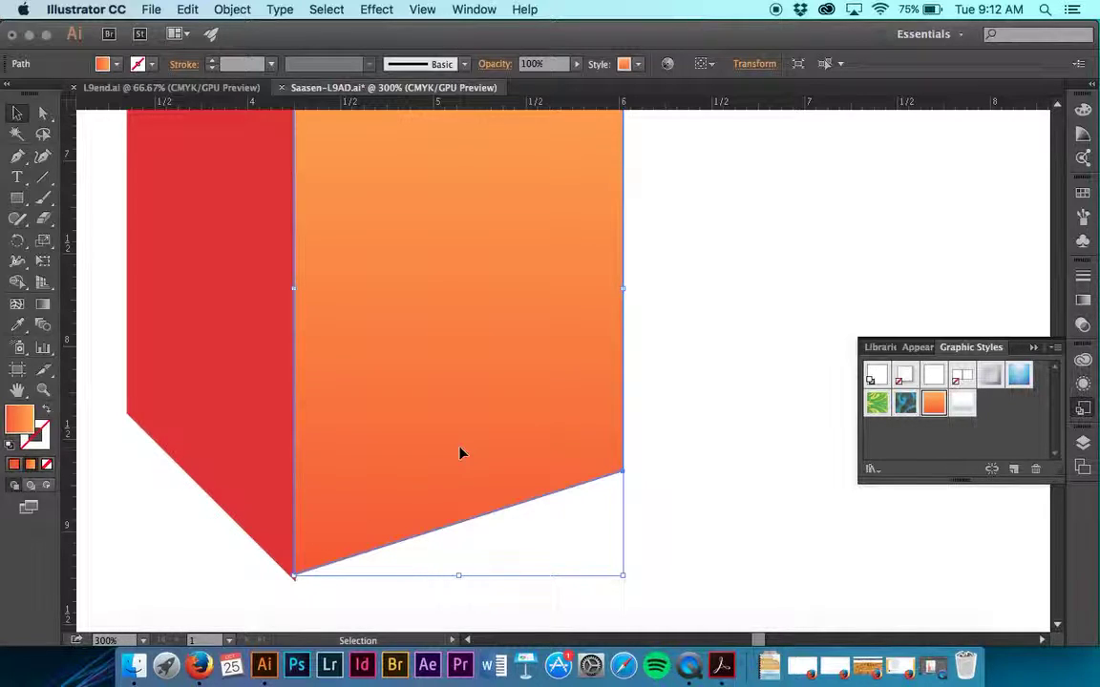
left_click(262, 496)
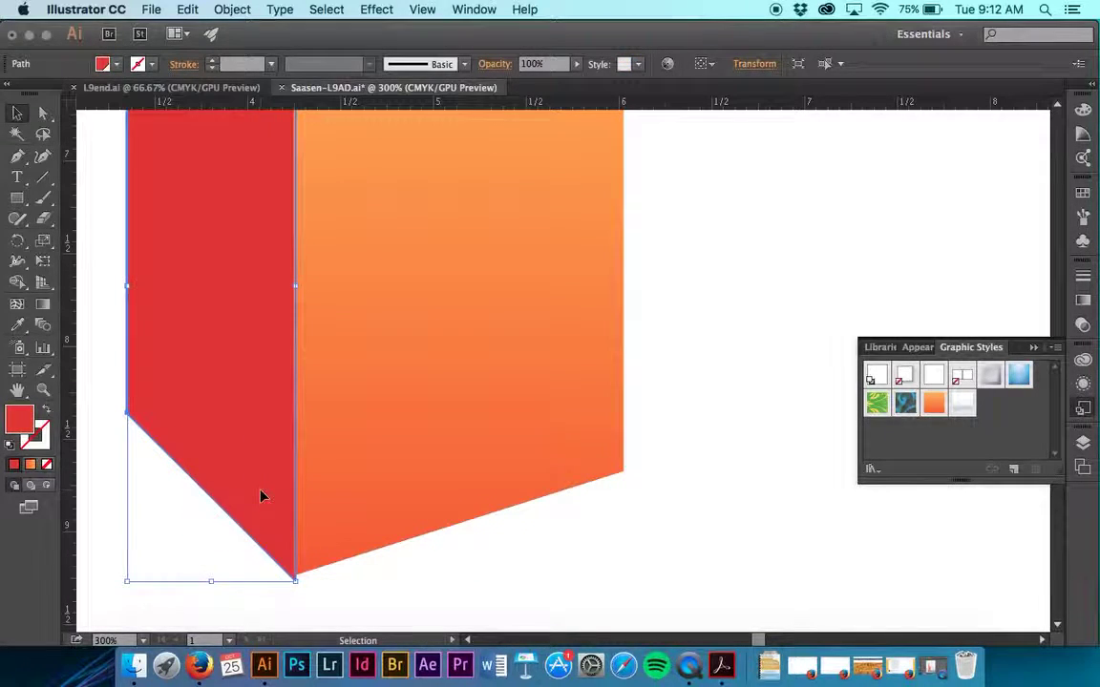
scroll(262, 495, "down", 3)
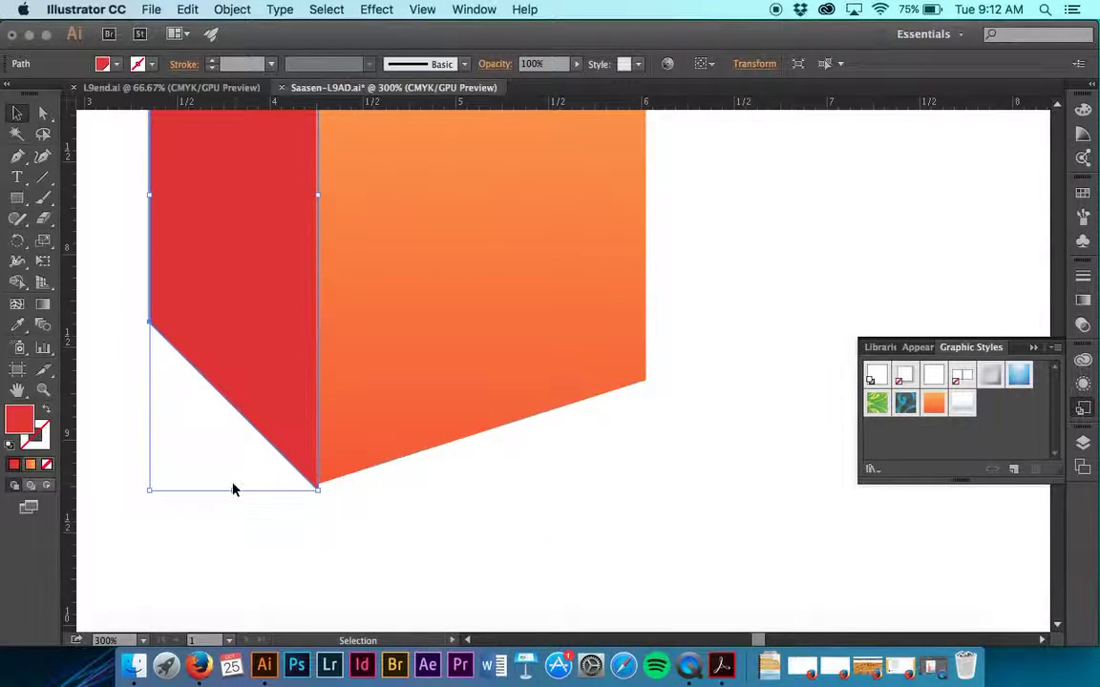
scroll(314, 391, "up", 9)
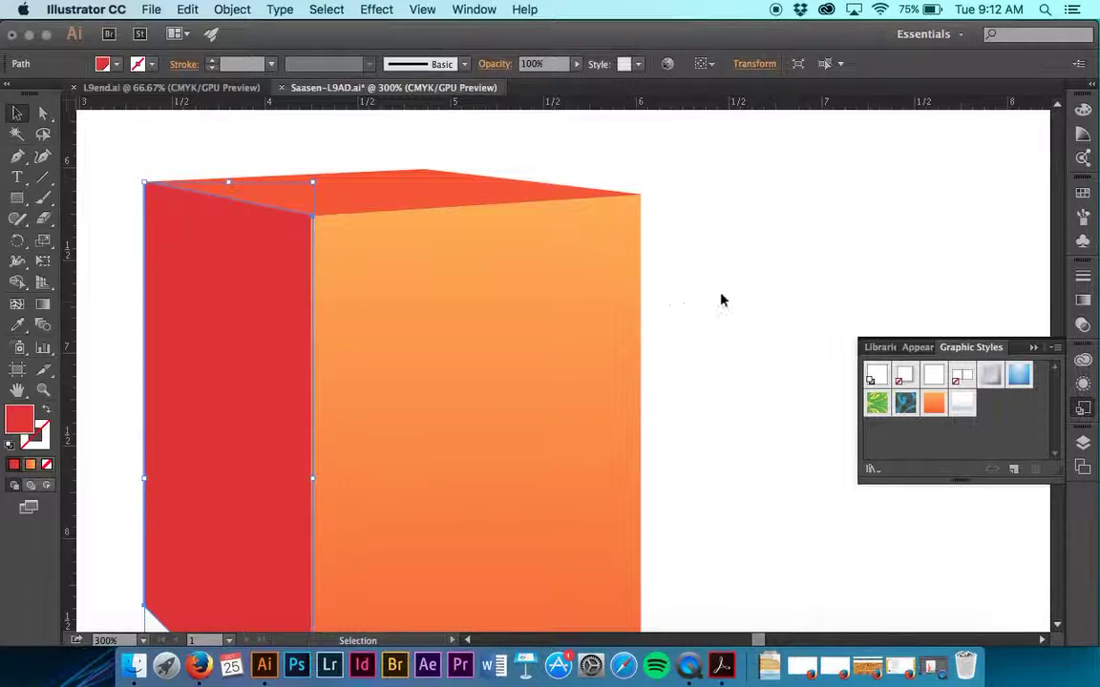
left_click(722, 300)
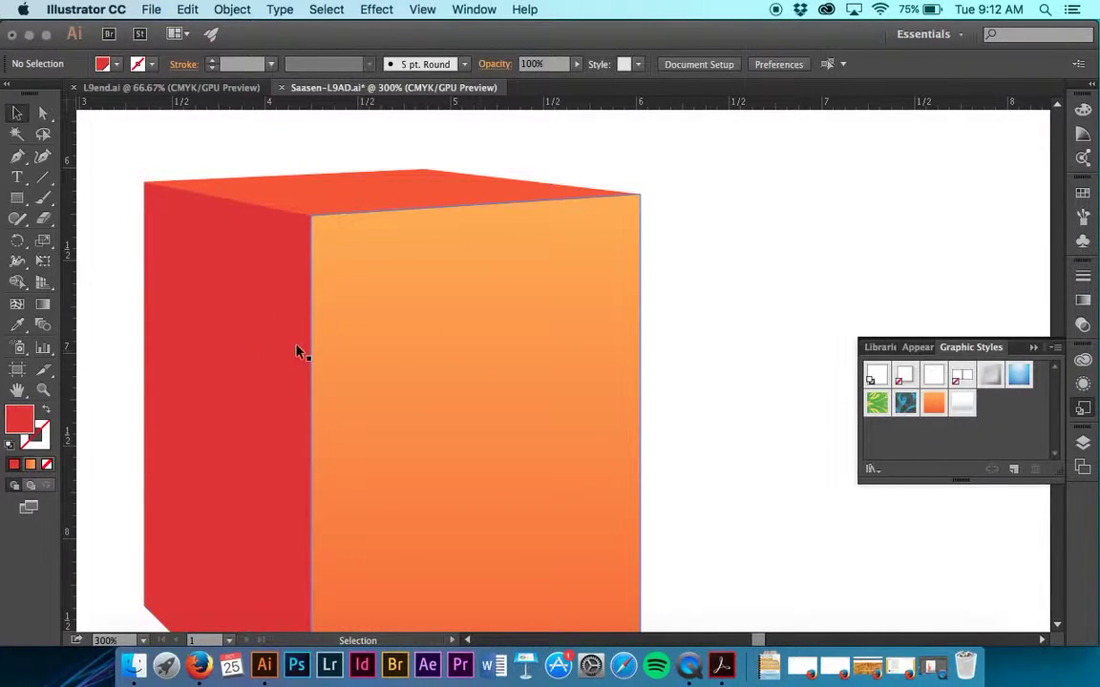
- Try to nudge the red left face upward so its lower front corner lines up with the orange face
left_click(279, 432)
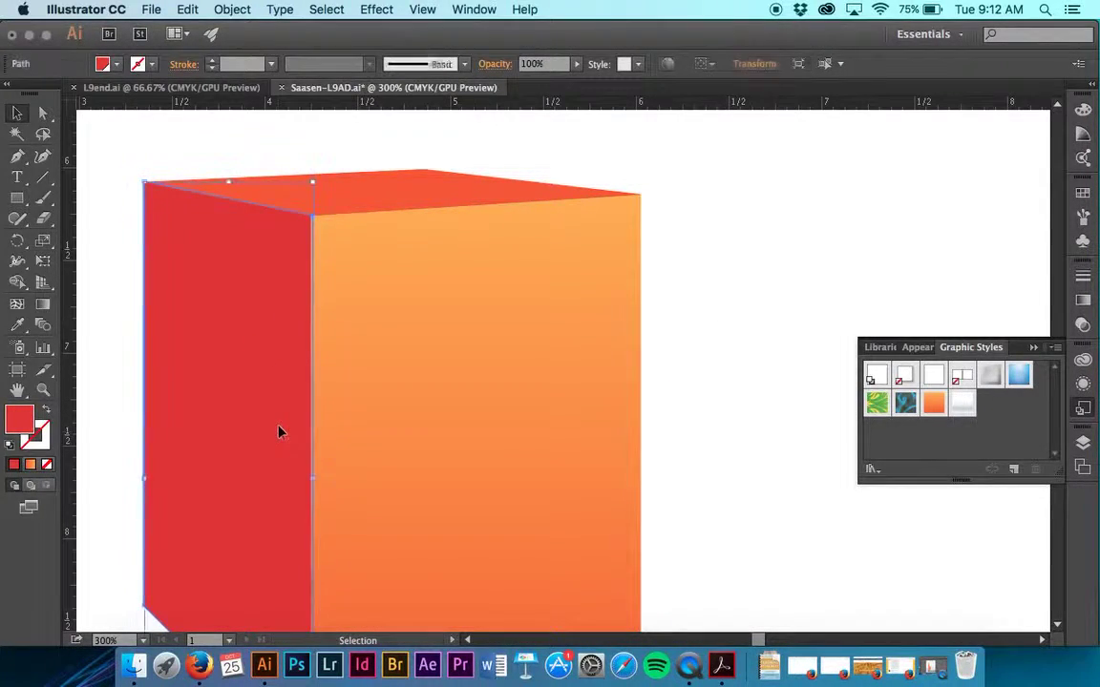
key("Up")
key("Up")
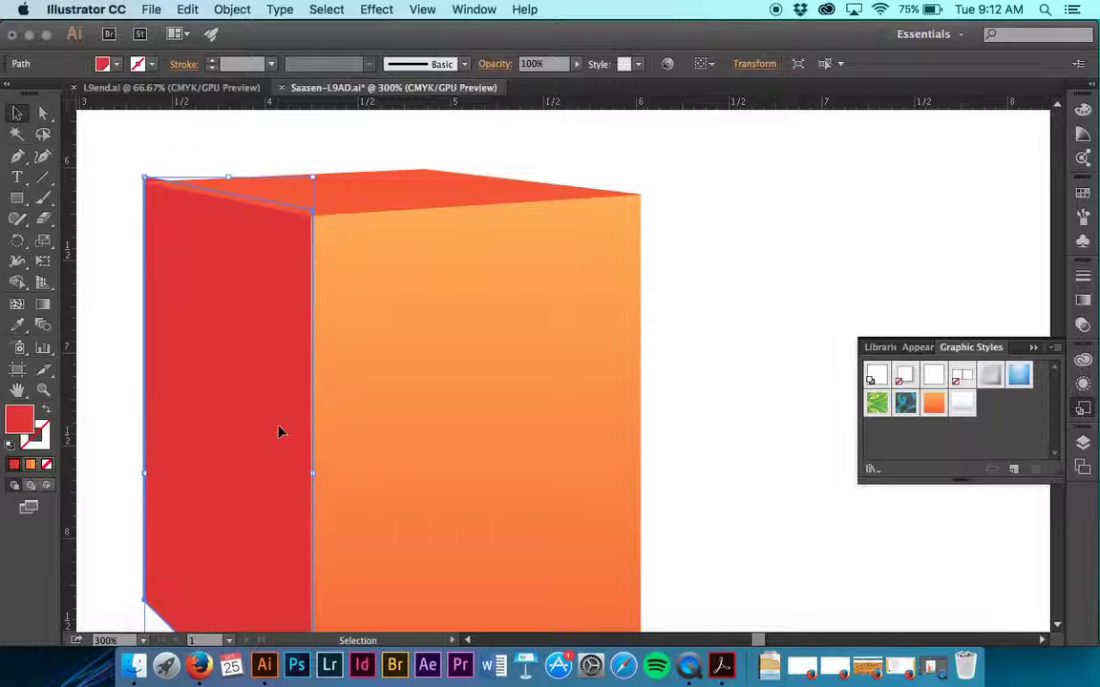
scroll(279, 432, "down", 5)
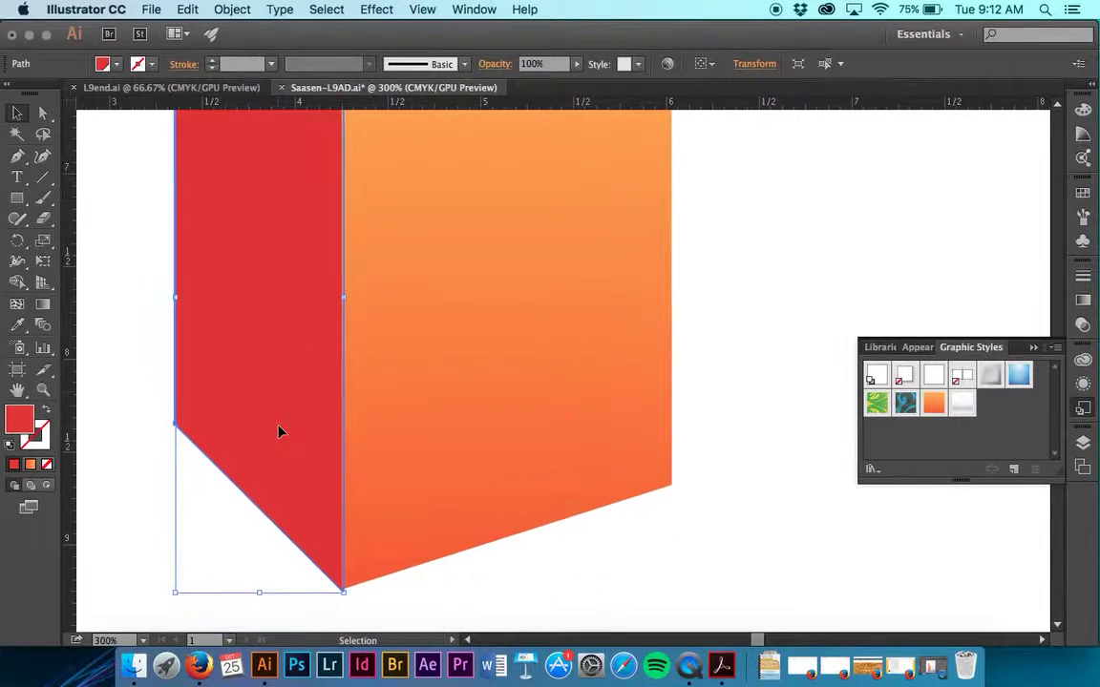
left_click(392, 614)
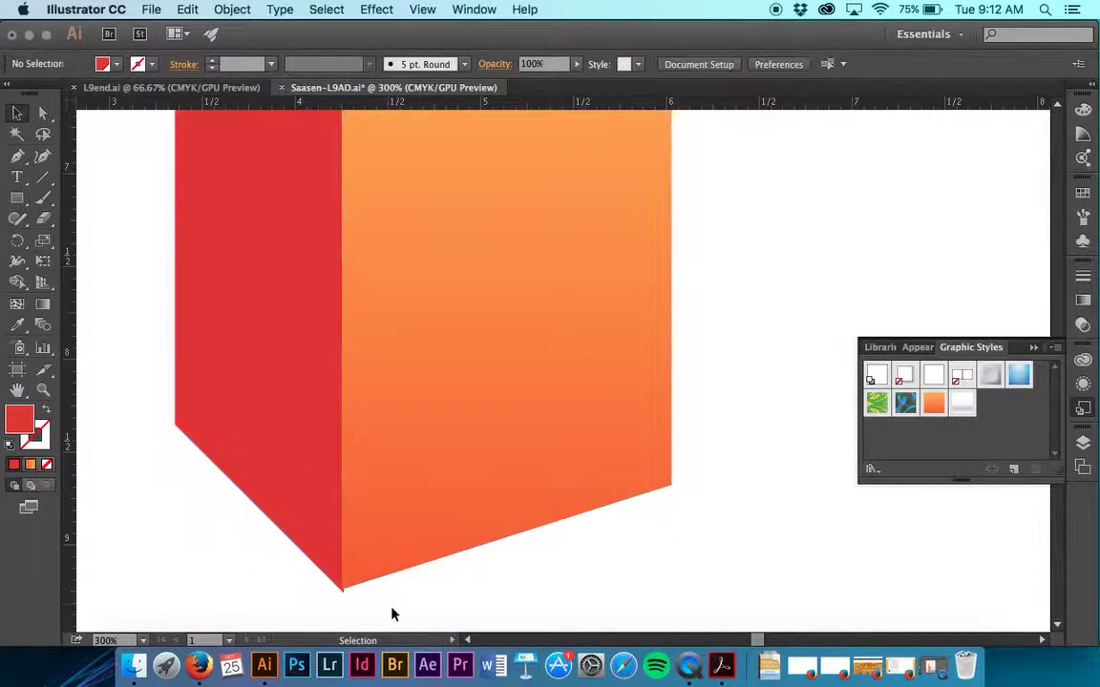
left_click(306, 523)
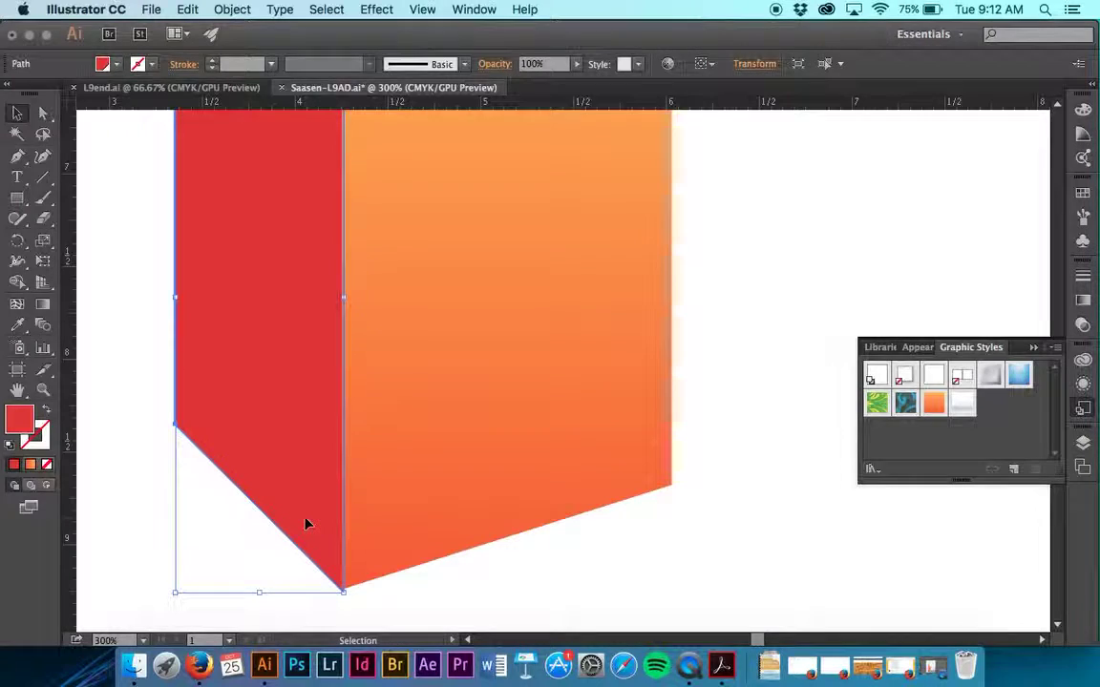
key("Left")
left_click(412, 601)
left_click_drag(274, 520, 277, 520)
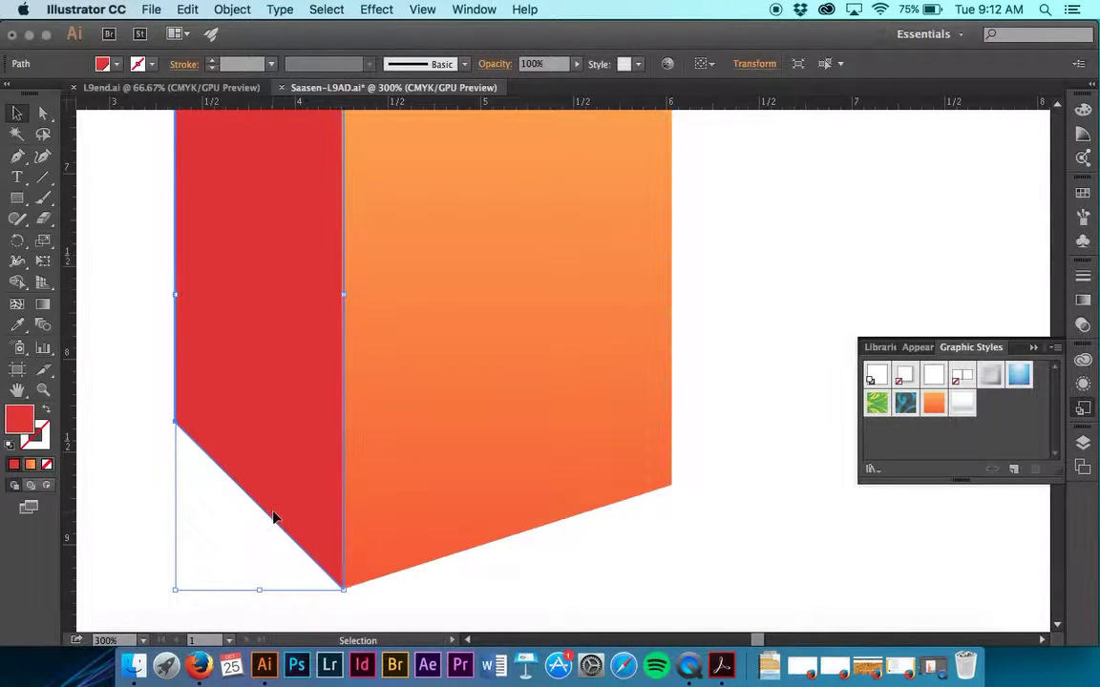
left_click(480, 619)
left_click(309, 484)
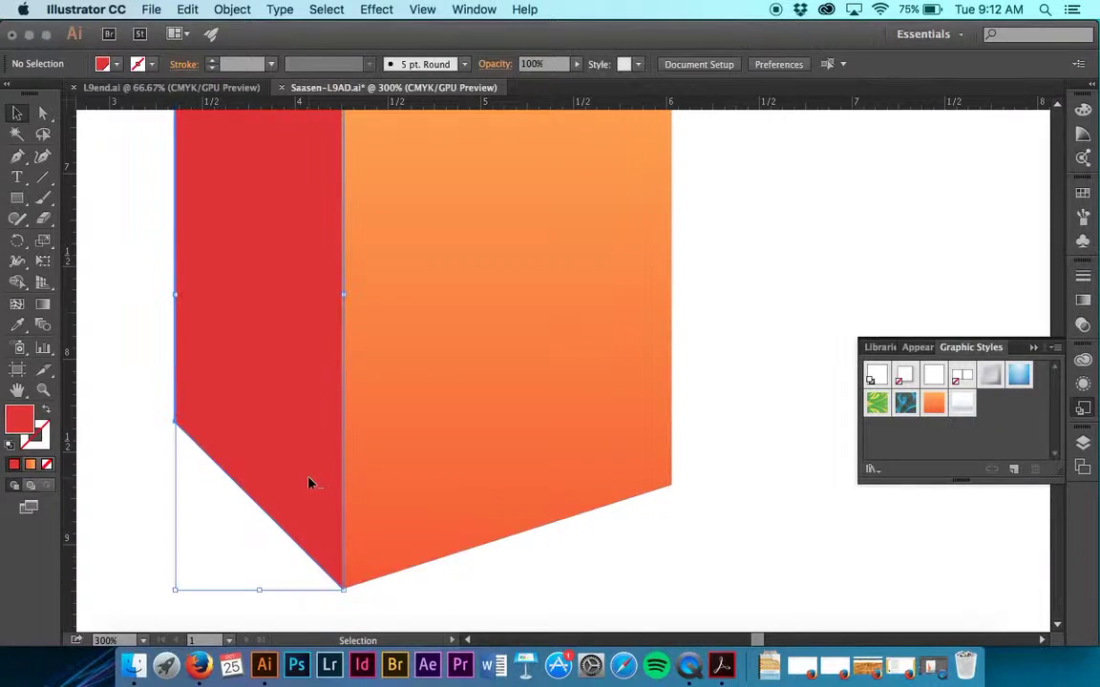
- Try small nudges of the orange right face to line up its front edge with the red face
left_click(409, 567)
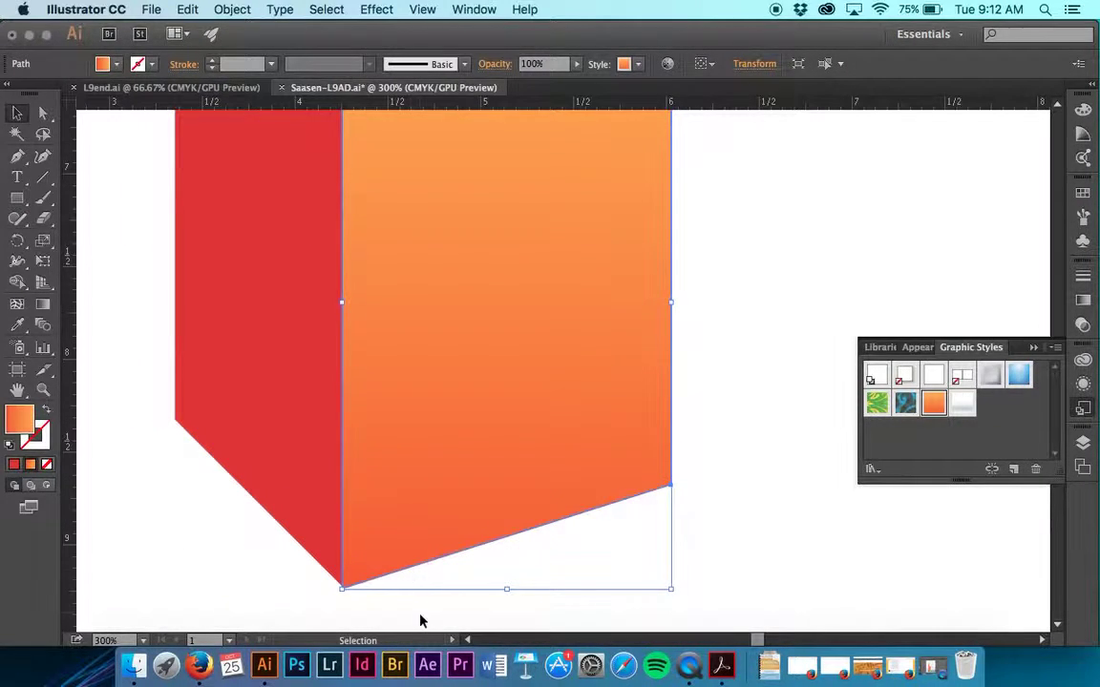
left_click(416, 623)
left_click(408, 539)
key("Right")
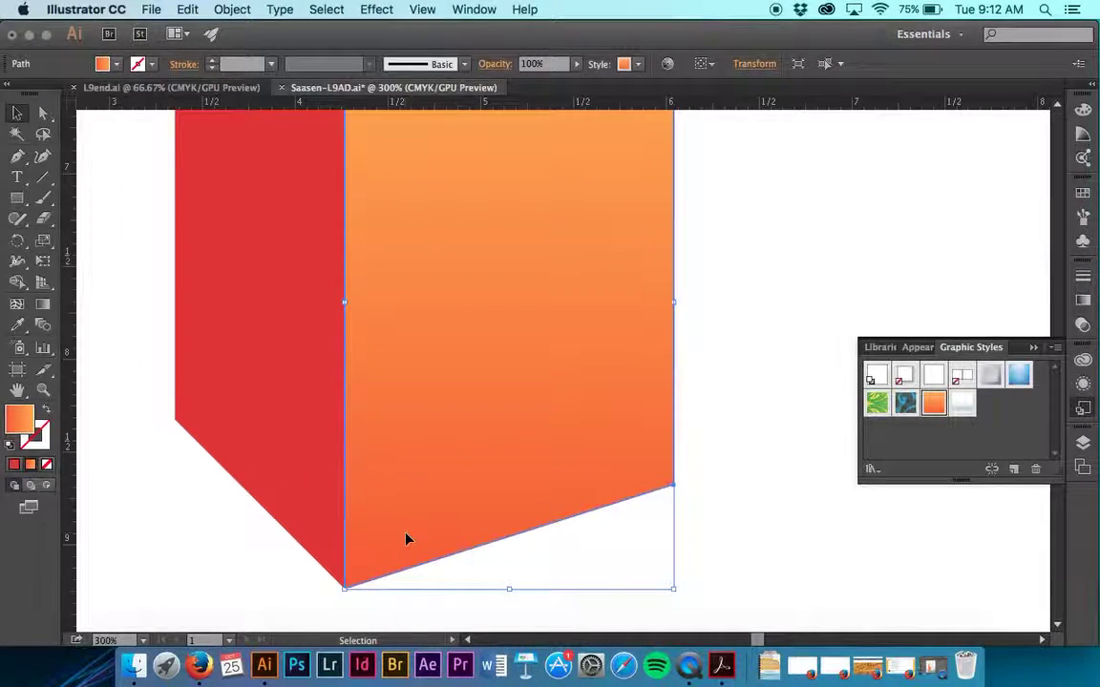
left_click(356, 614)
left_click(375, 574)
key("Up")
key("Left")
key("Down")
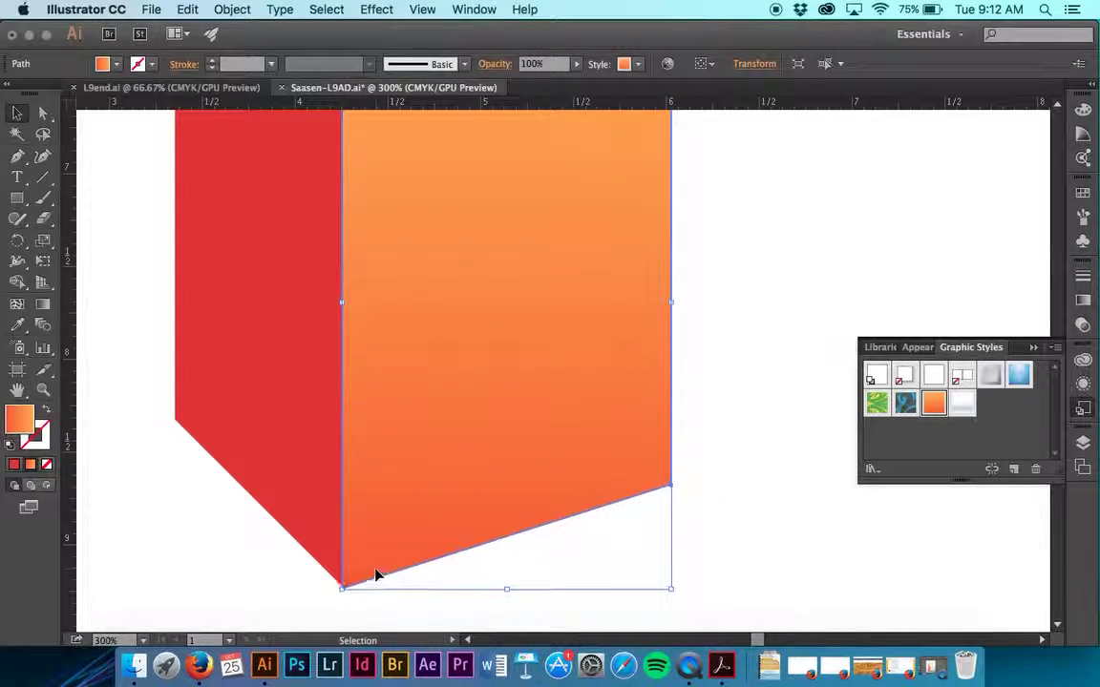
left_click(336, 607)
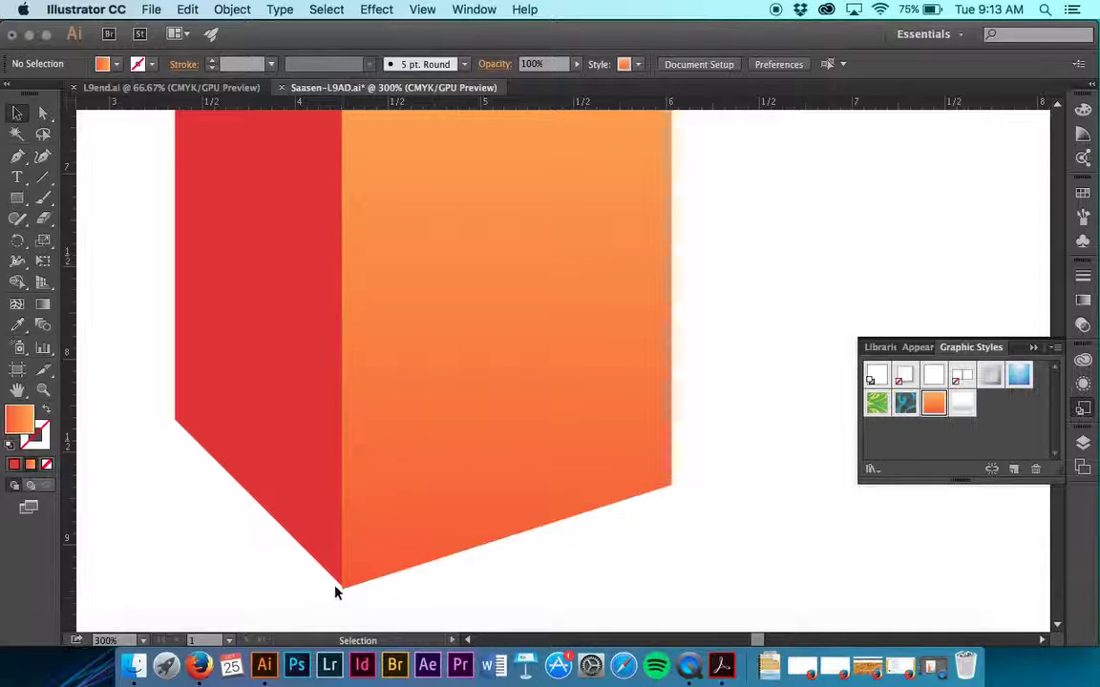
- Try to lower the red left face's upper edge to meet the box's top face
scroll(395, 545, "up", 10)
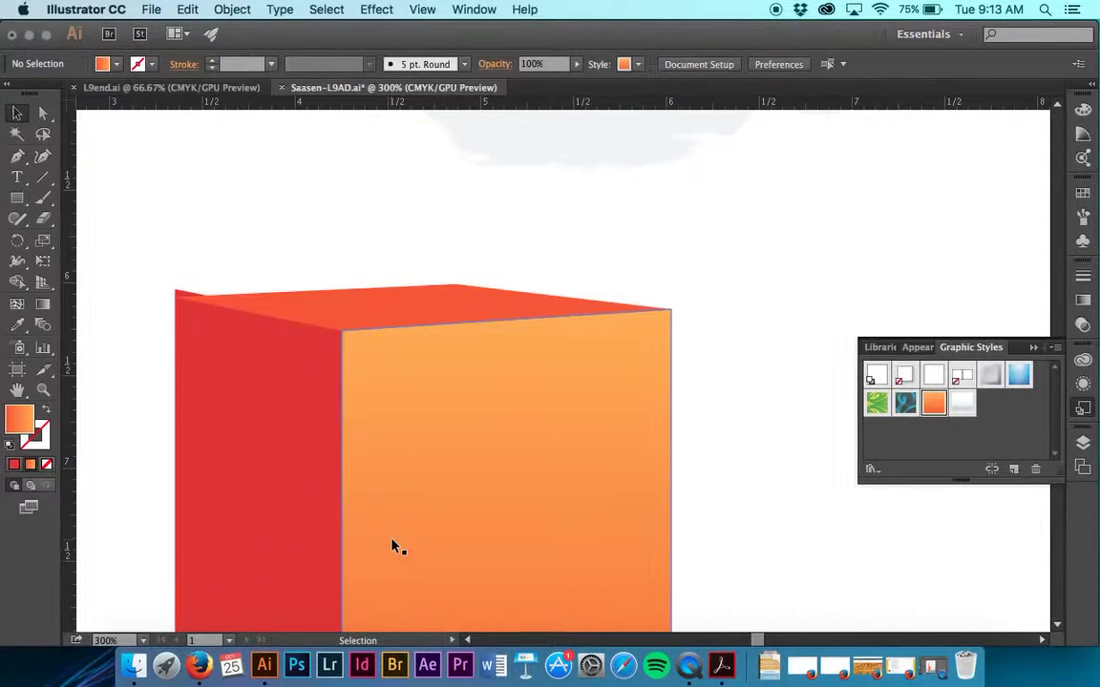
key("a")
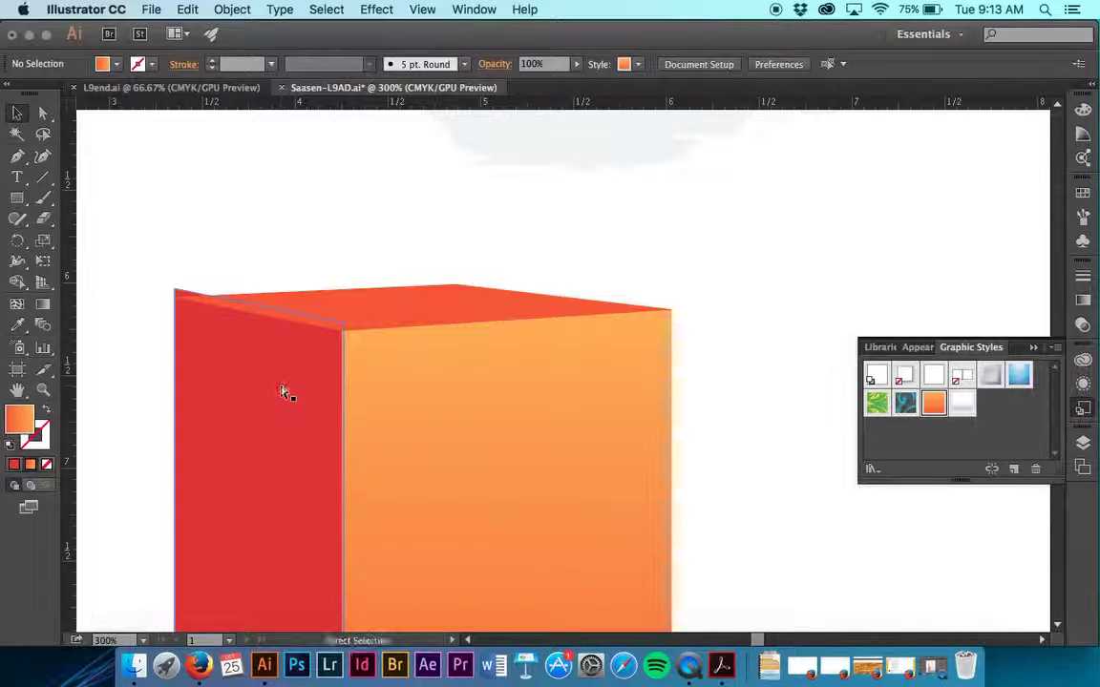
left_click(284, 392)
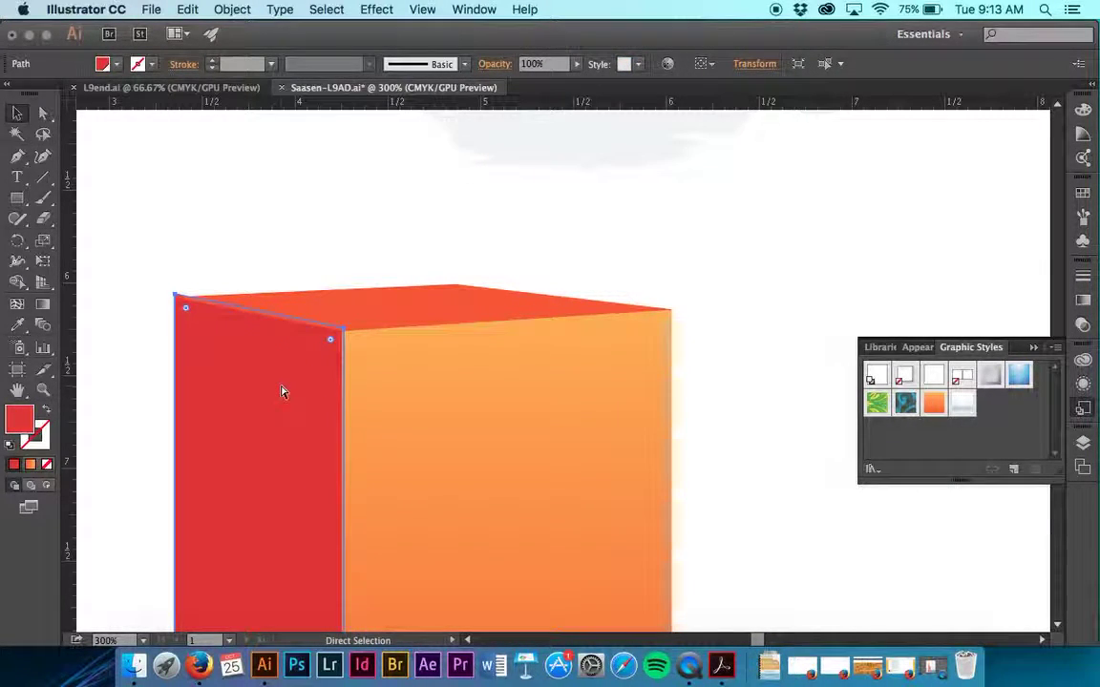
key("Down")
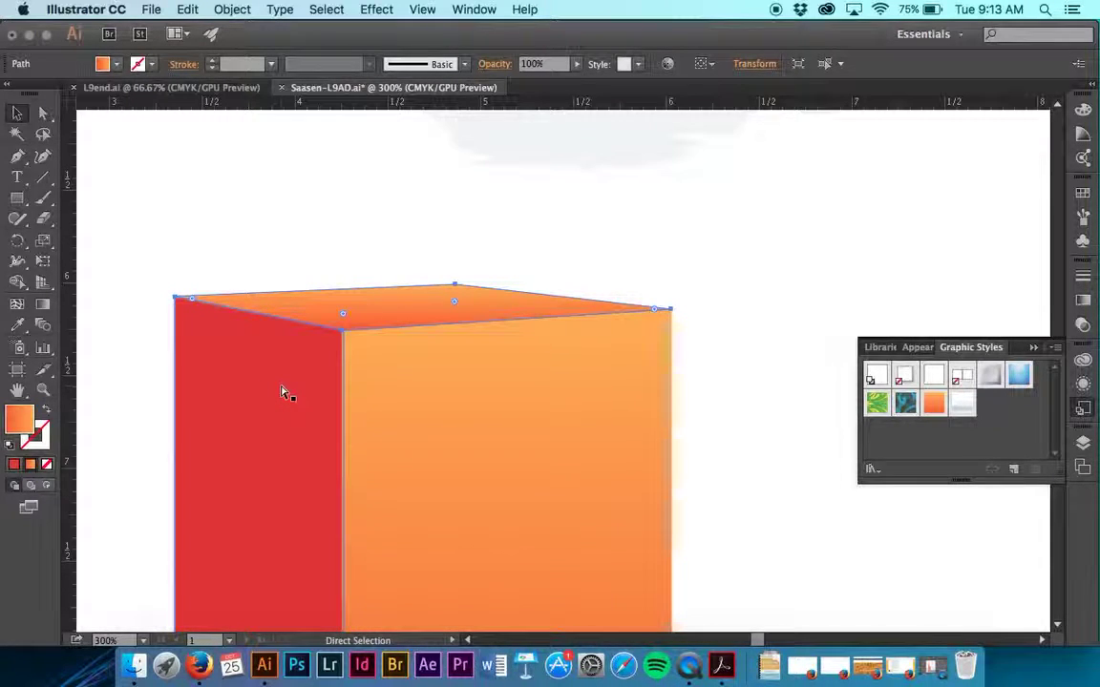
- Fill the box's top face with the solid red-orange swatch and deselect it
key("v")
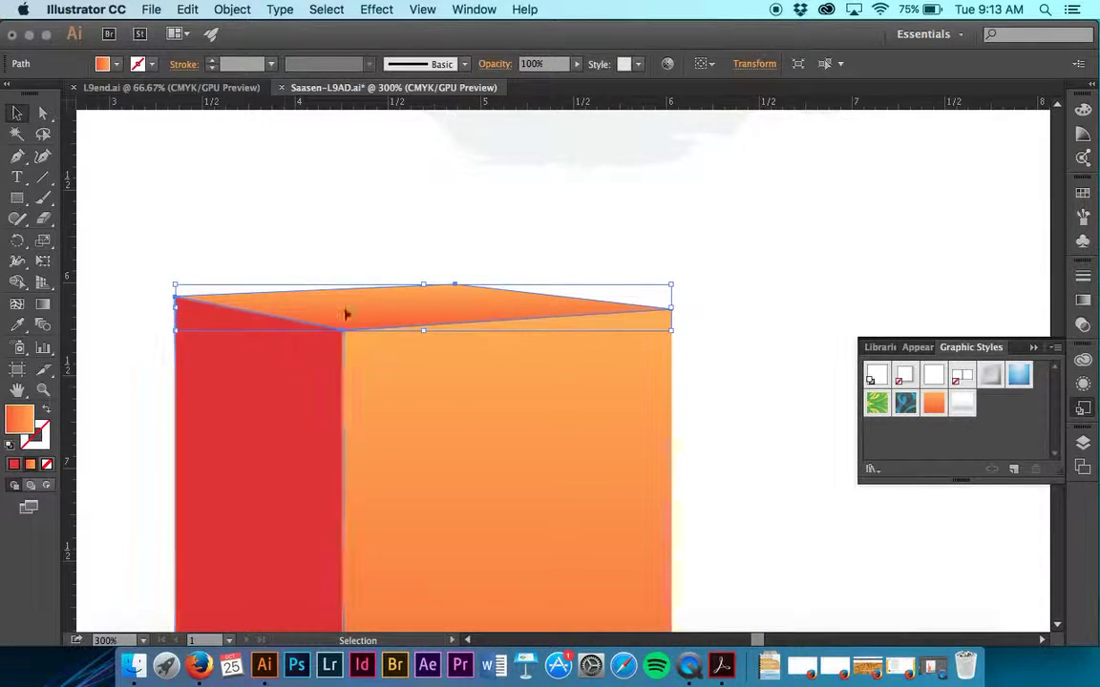
left_click(115, 63)
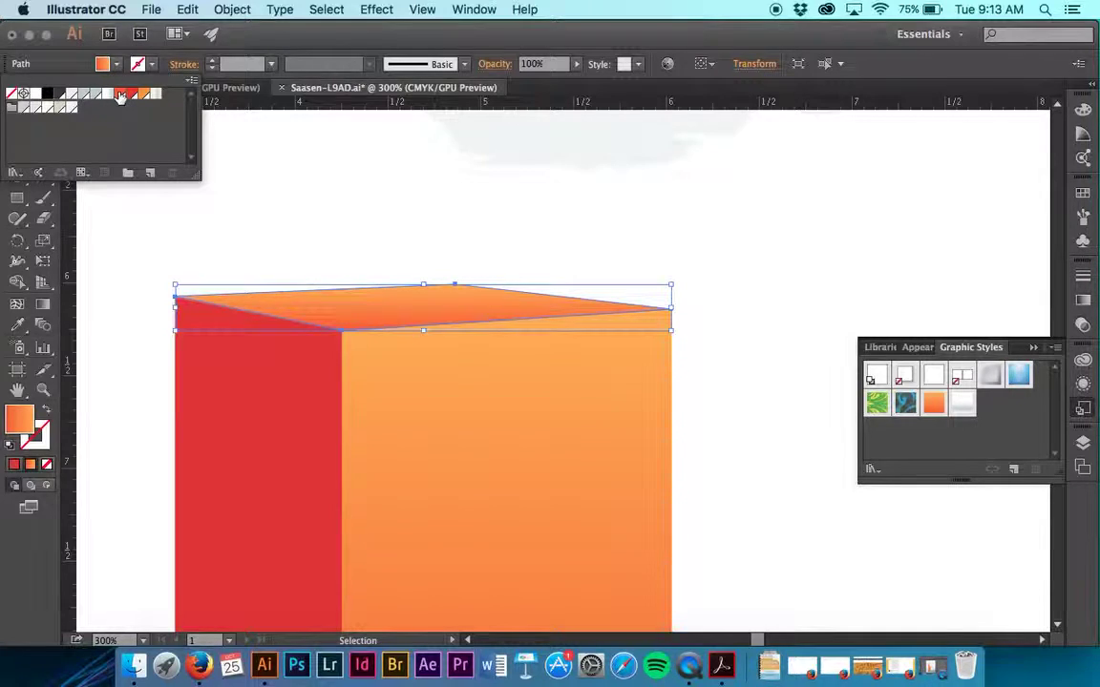
left_click(120, 95)
left_click(430, 214)
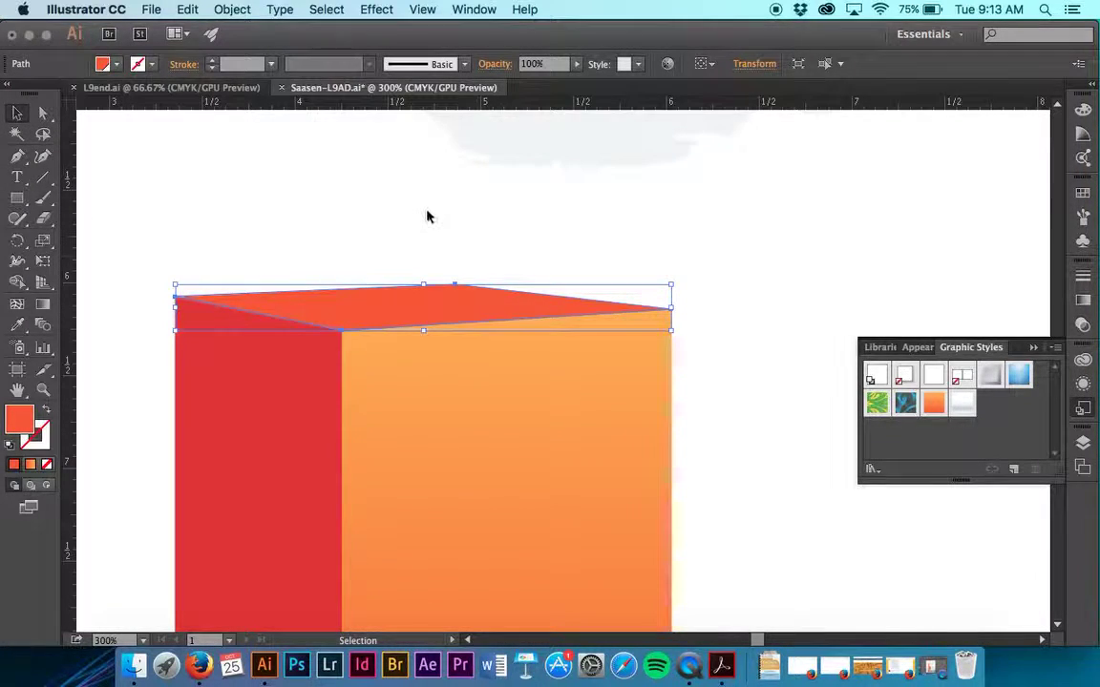
left_click(426, 217)
- Show the perspective grid again with the whole box in view
scroll(655, 319, "down", 10)
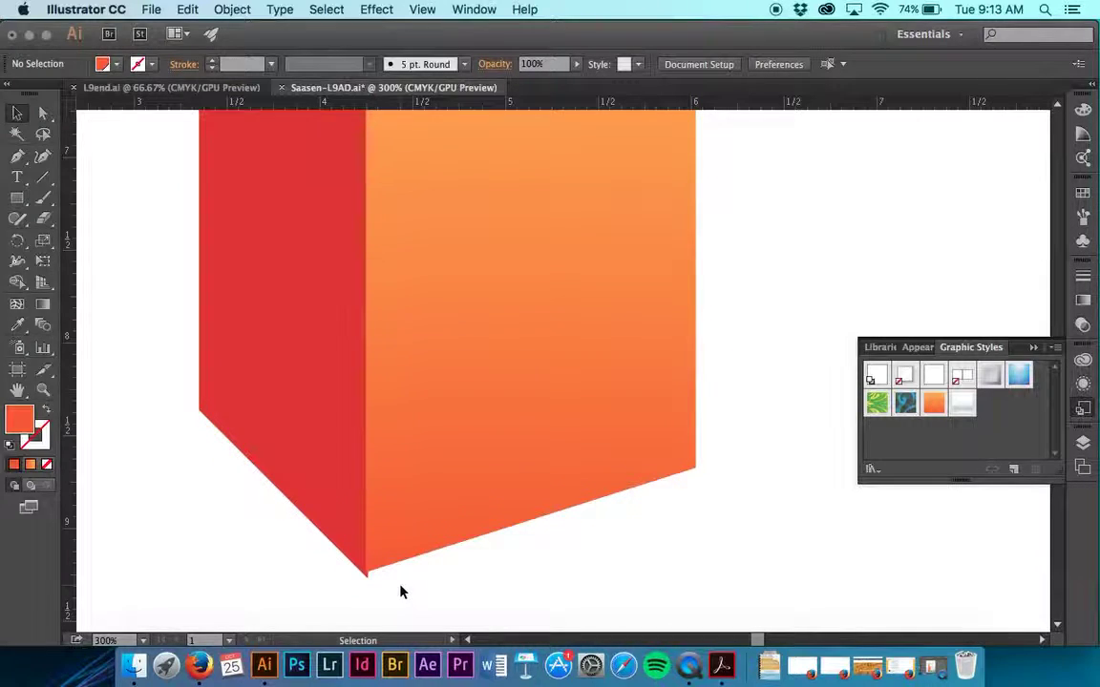
key("super+minus")
key("super+minus")
scroll(630, 470, "up", 3)
scroll(631, 470, "right", 3)
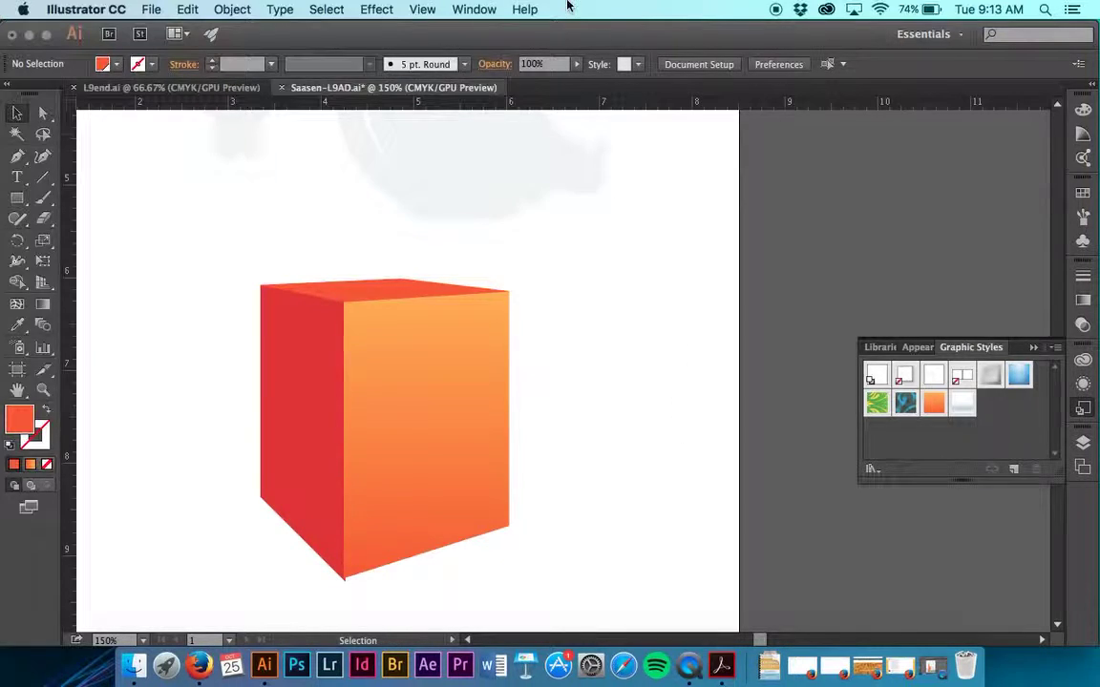
left_click(427, 8)
mouse_move(594, 558)
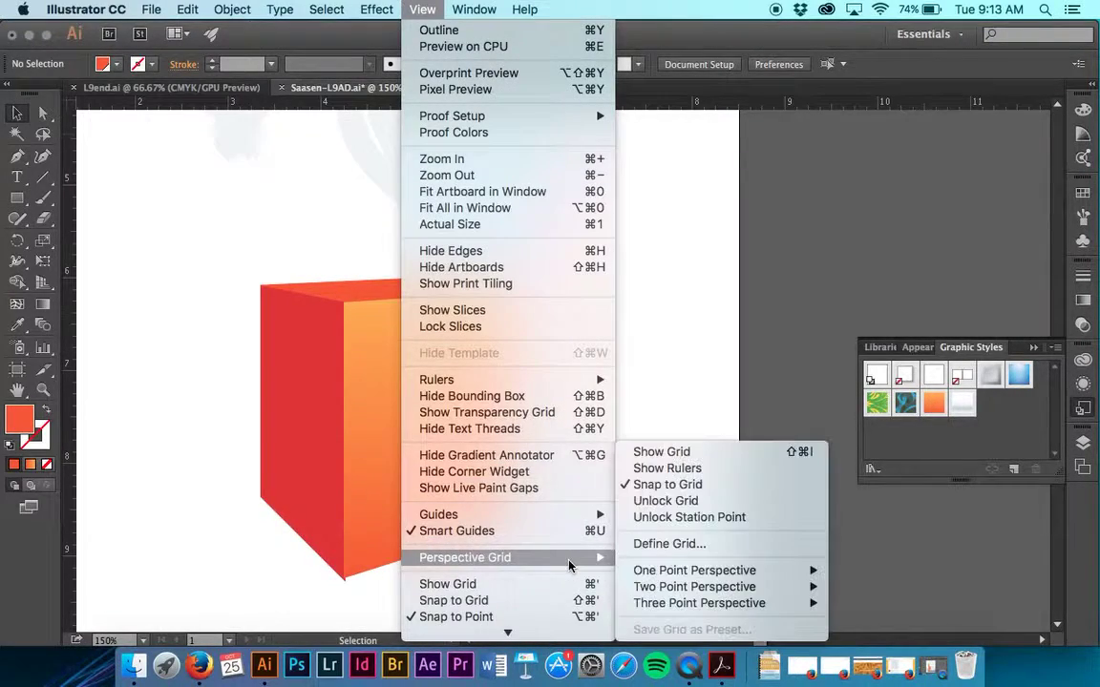
left_click(667, 455)
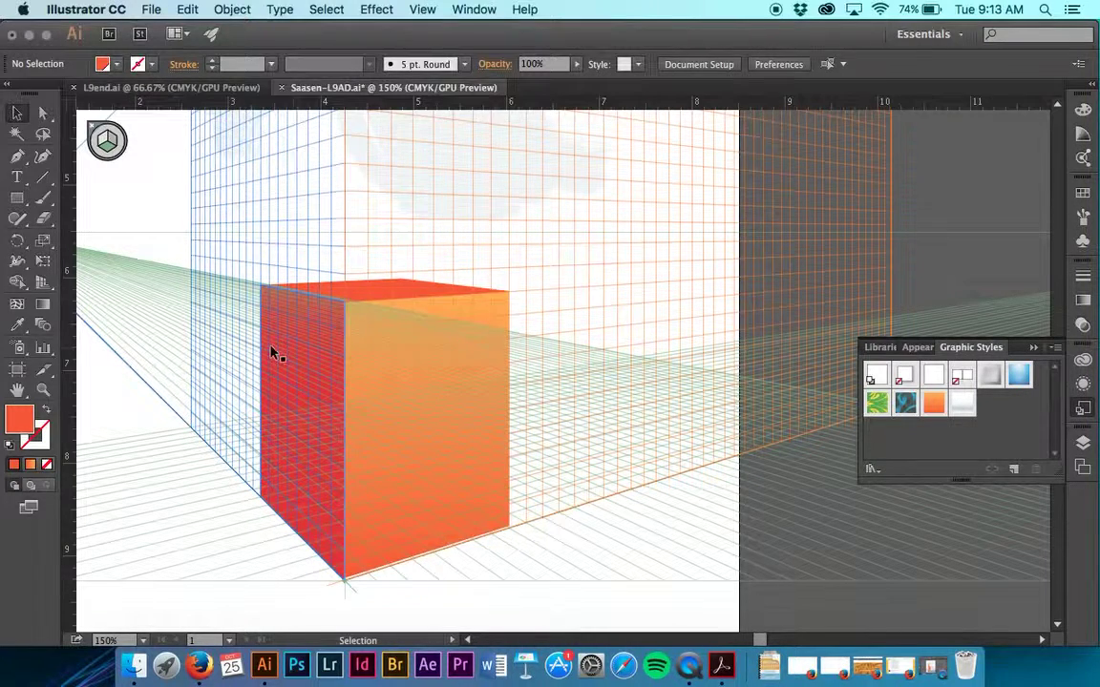
- Resize the orange right face in perspective to about 2.04 in wide and 3.28 in high, keeping its lower front corner in place
left_click_drag(48, 287, 83, 304)
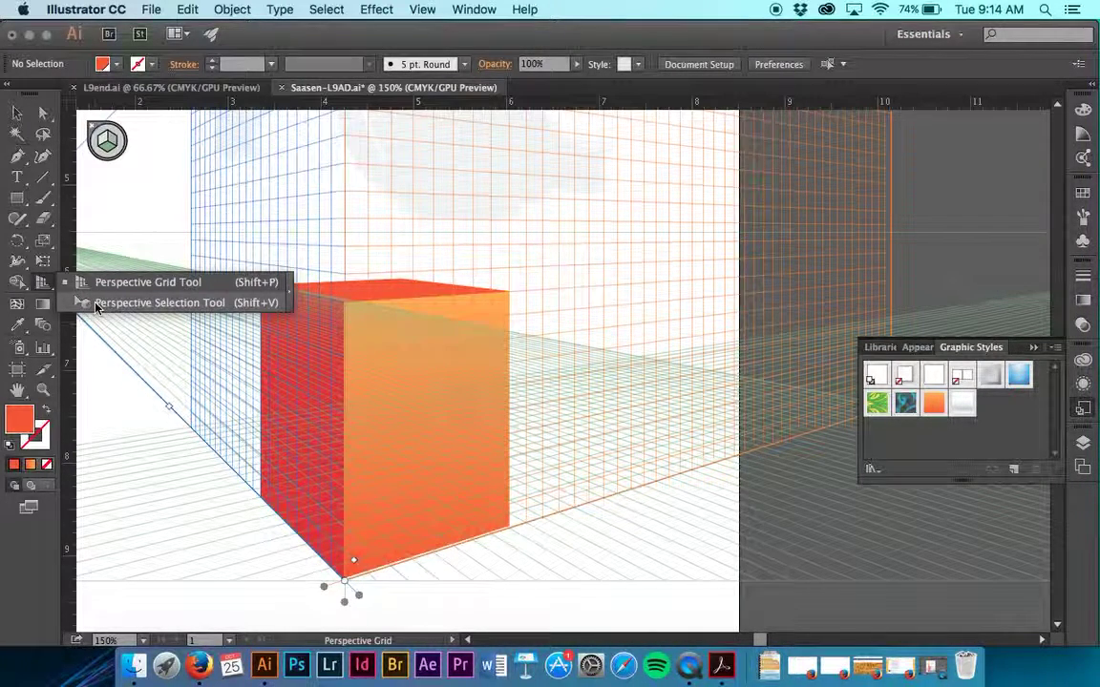
left_click(84, 303)
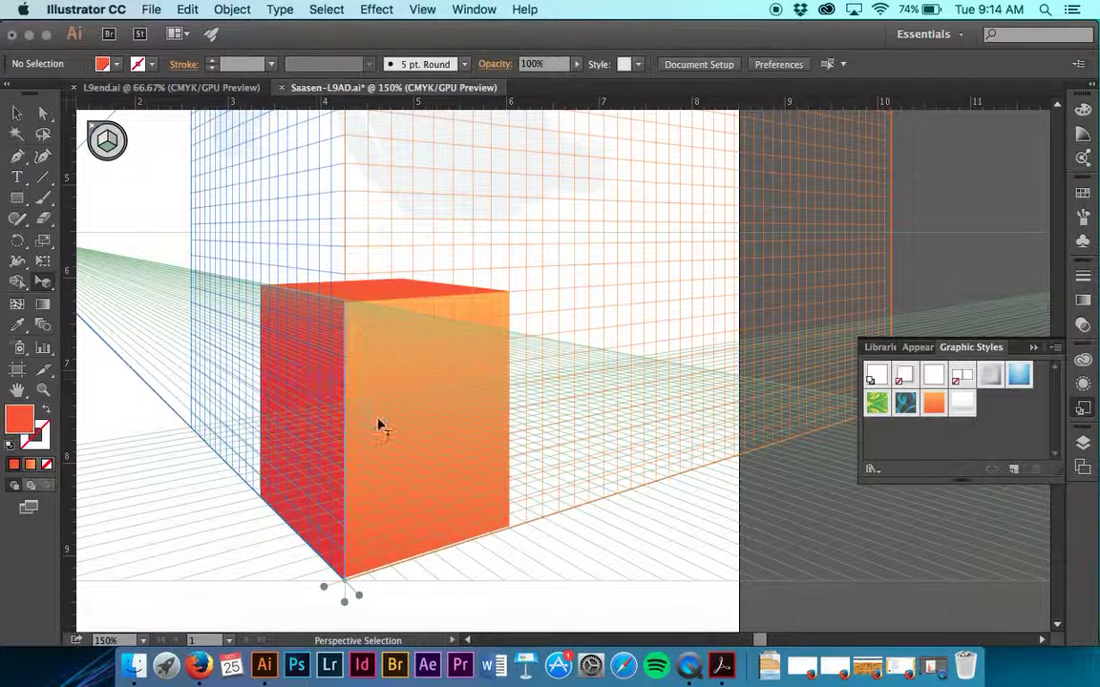
left_click(414, 424)
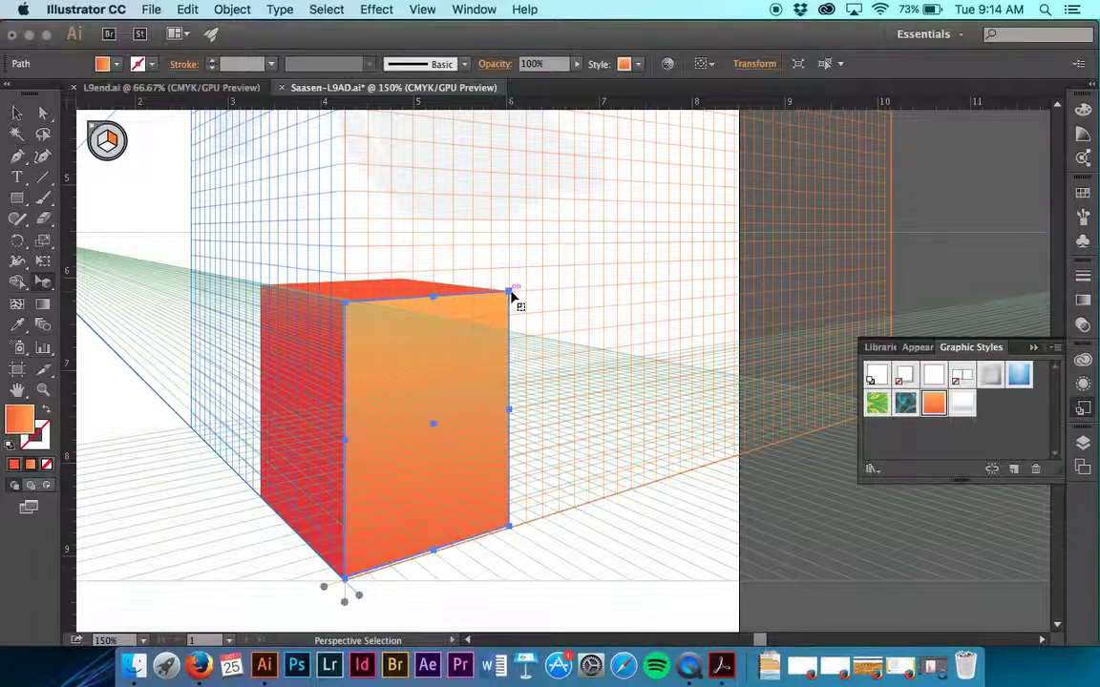
left_click_drag(513, 298, 510, 267)
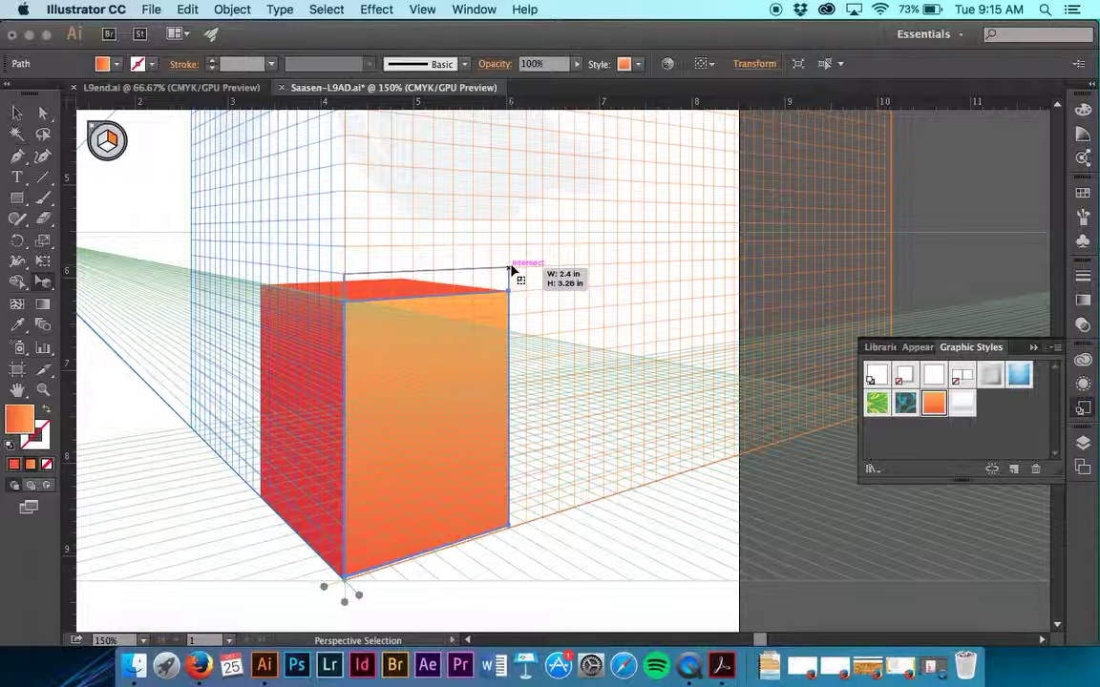
left_click_drag(510, 268, 488, 270)
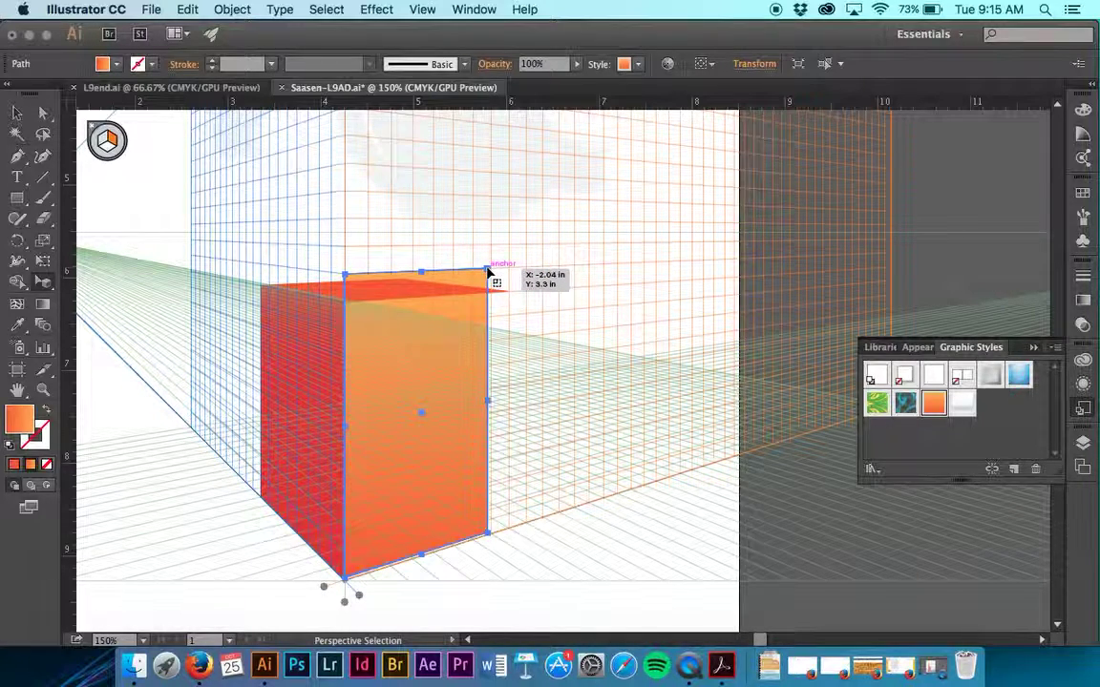
- Set the orange right face's height to exactly 3.3 in
left_click(754, 64)
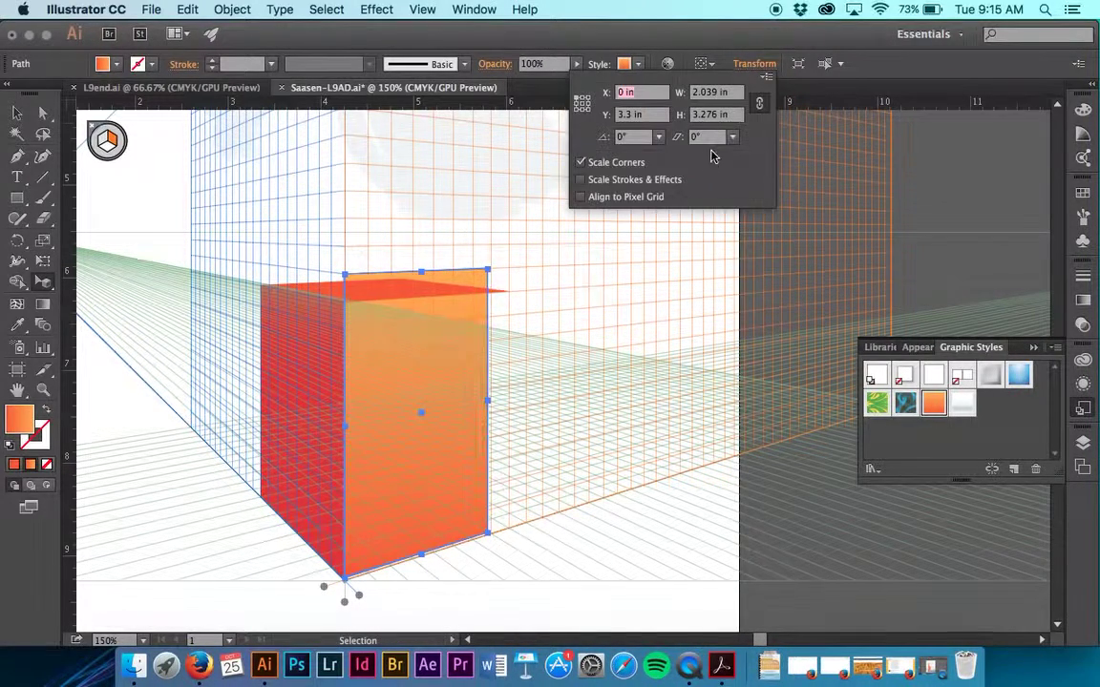
double_click(703, 116)
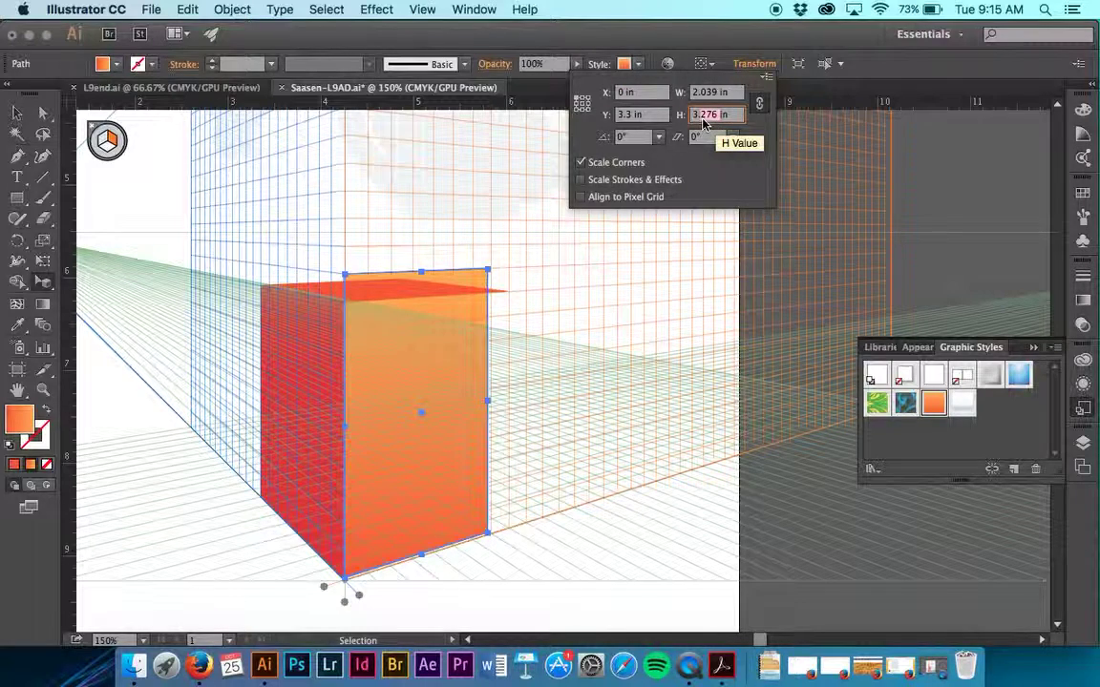
type("3.3")
key("Tab")
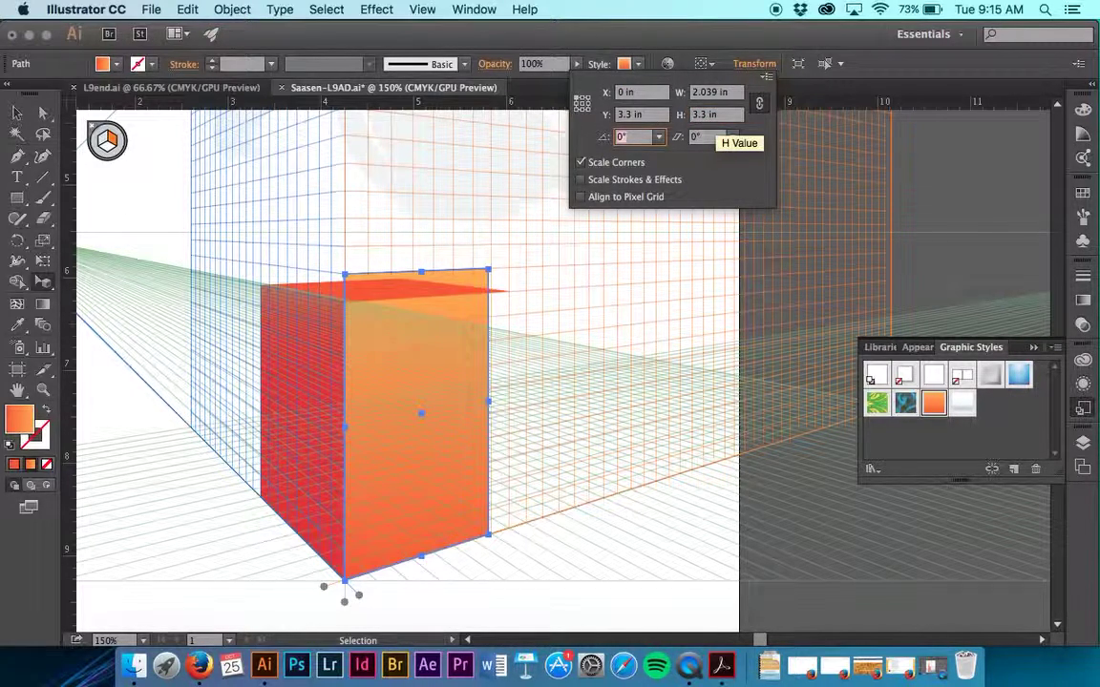
left_click(754, 64)
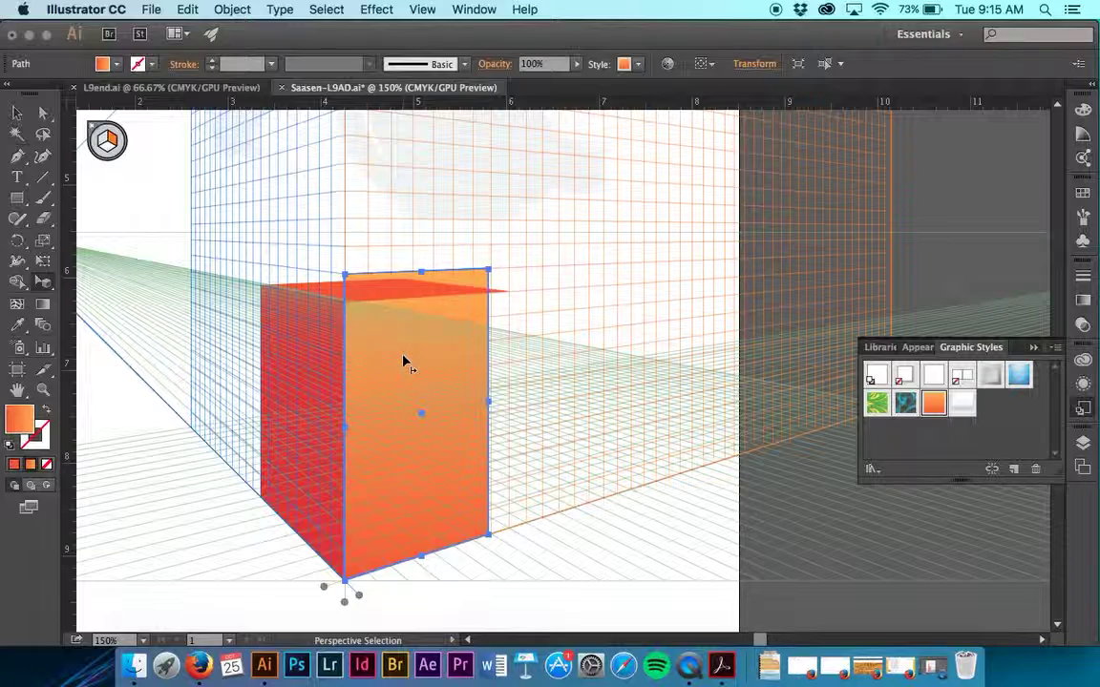
- Bring the orange right face to the front of the stacking order
left_click(280, 9)
mouse_move(246, 23)
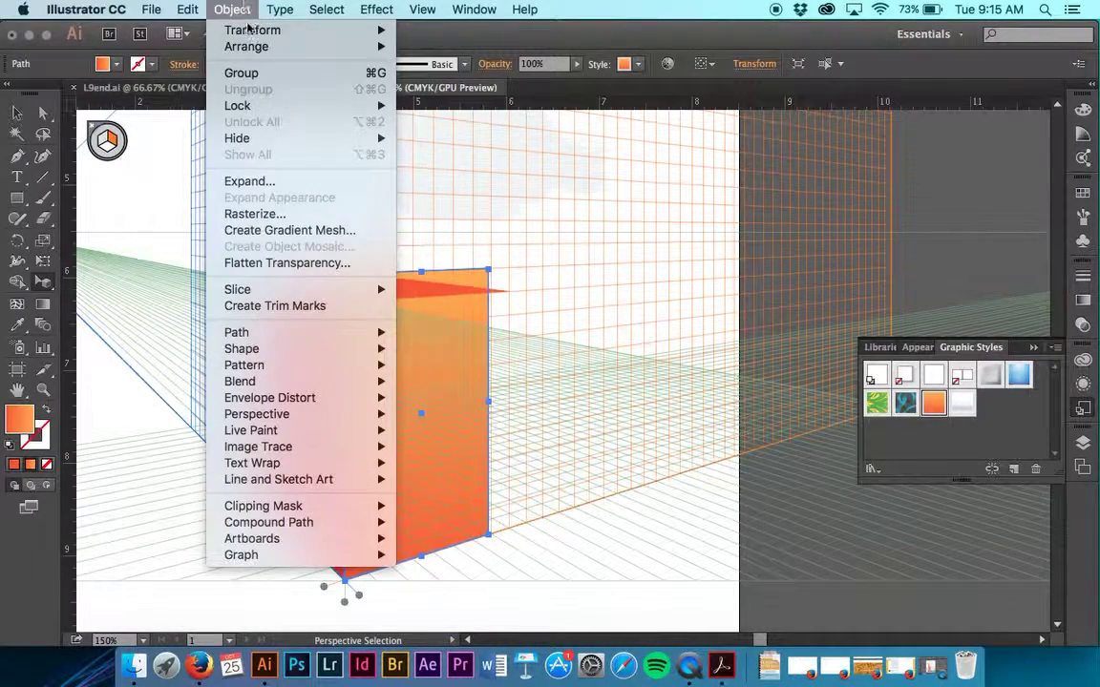
mouse_move(250, 46)
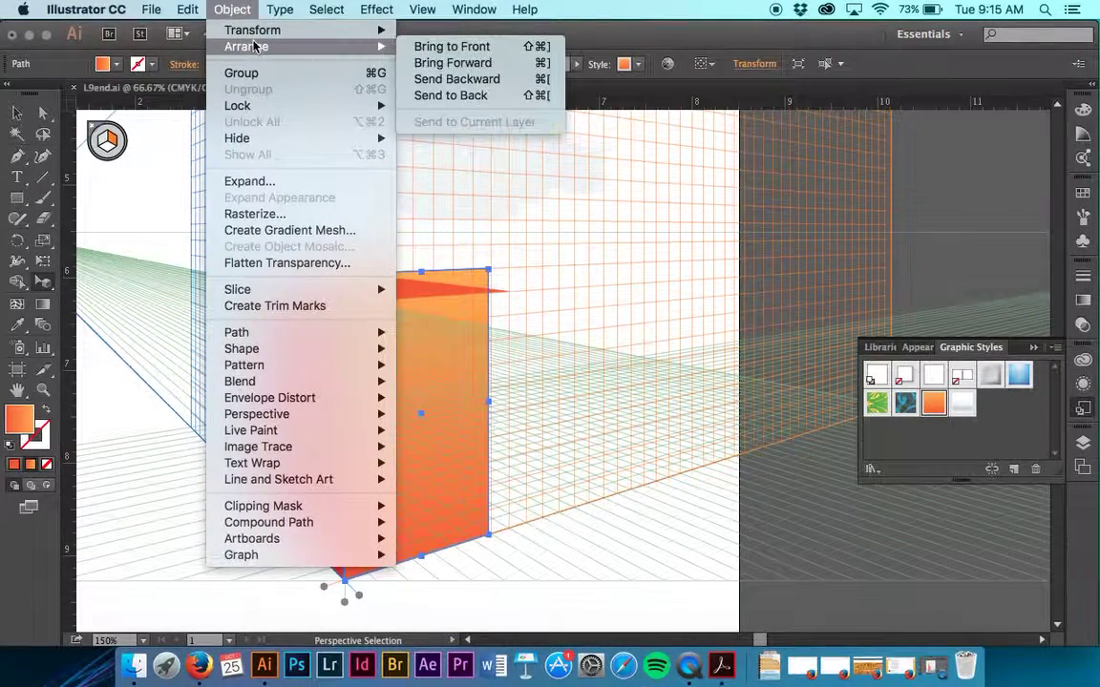
left_click(476, 48)
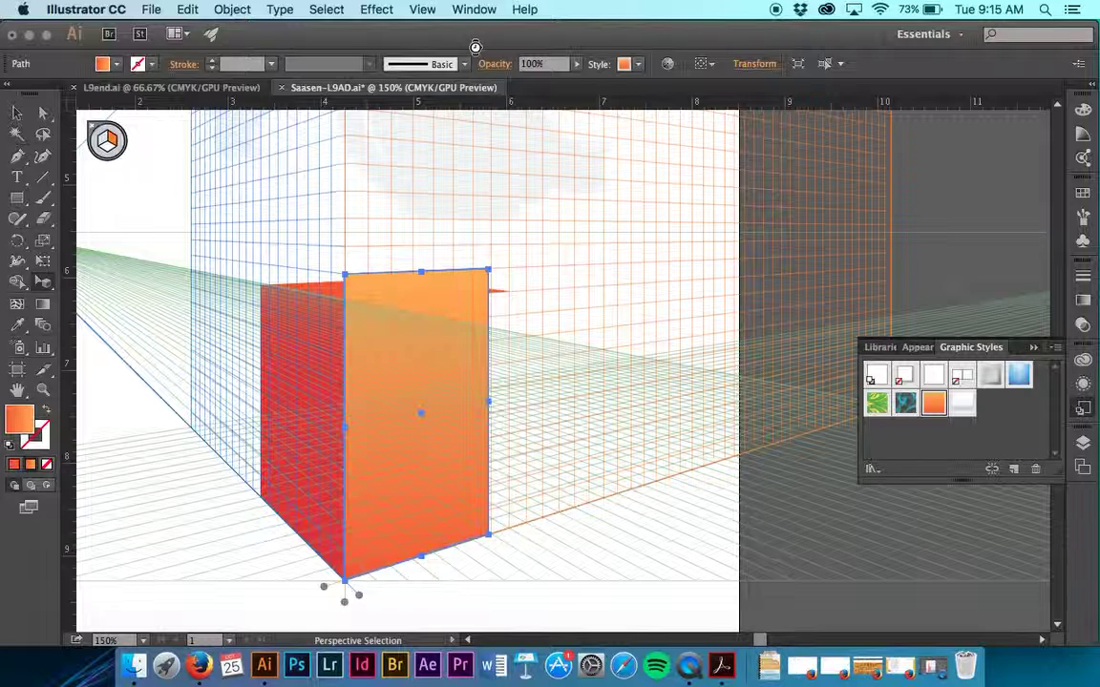
- Set the red left face to 2.4 in wide and 3.3 in high, measured from its bottom-centre reference point
left_click(333, 357)
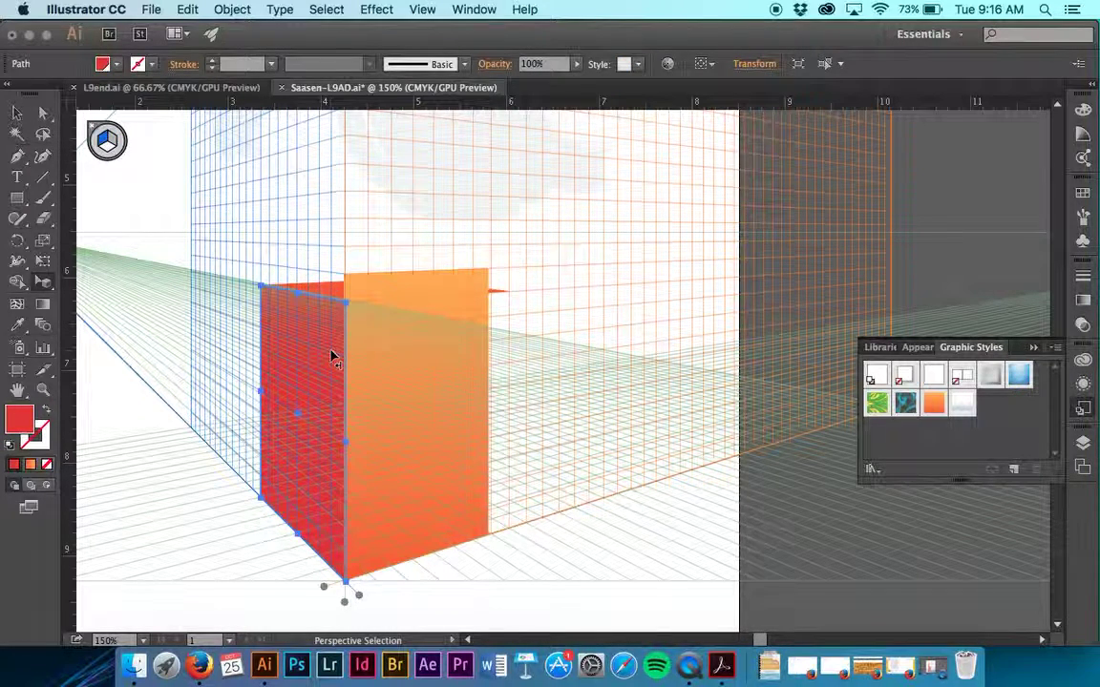
key("v")
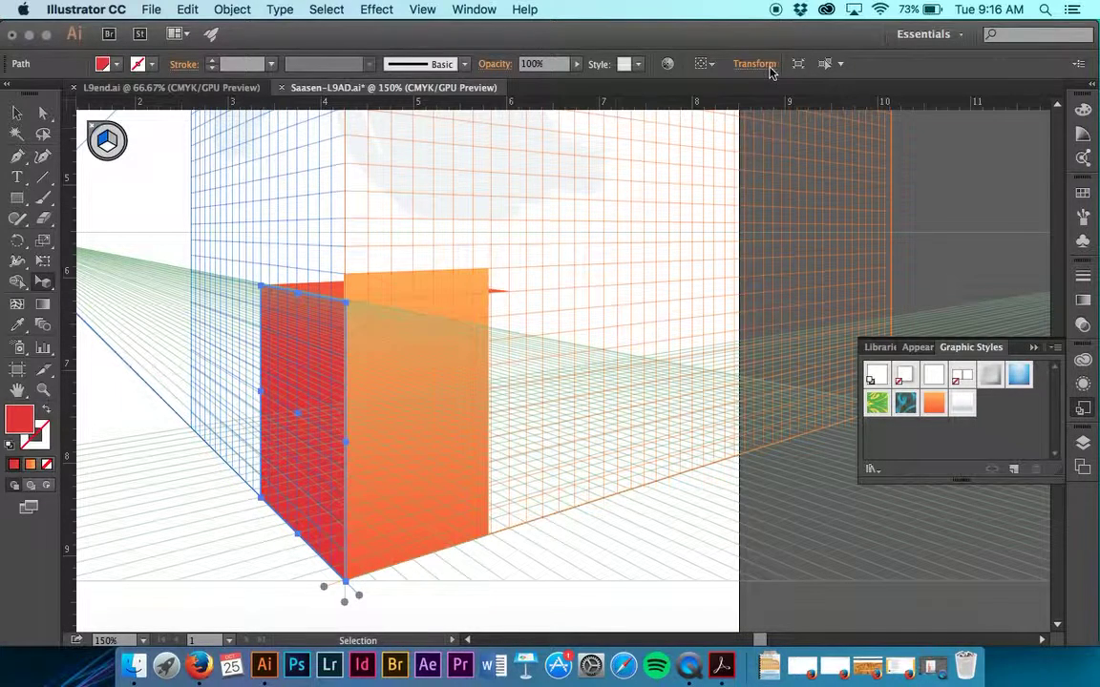
left_click(769, 69)
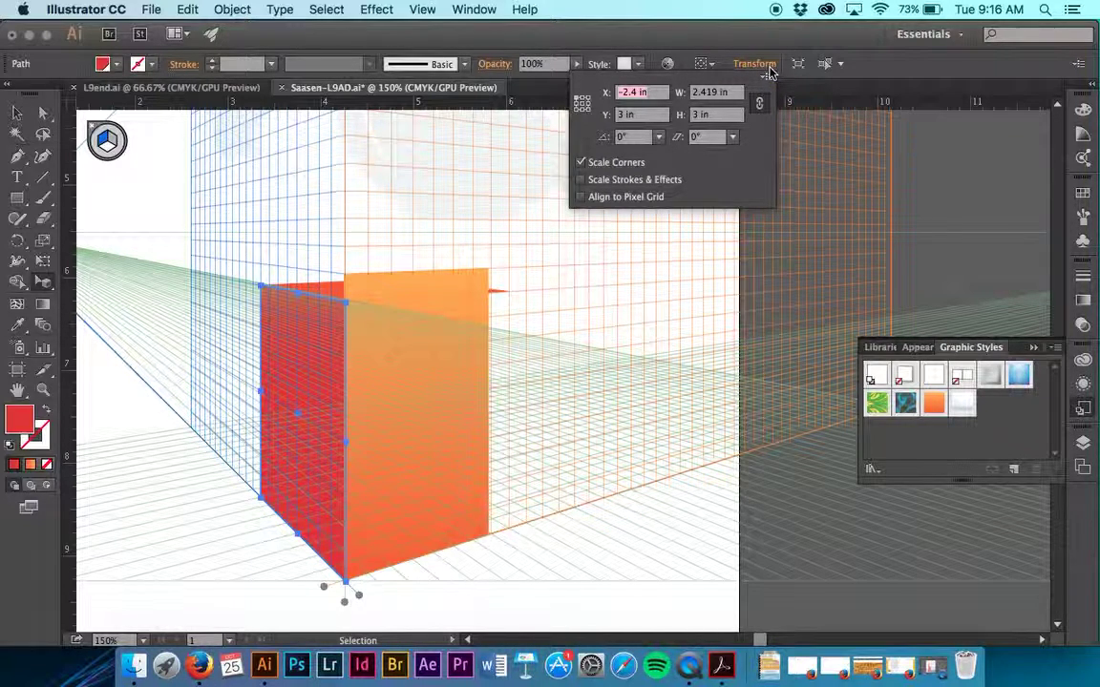
left_click(583, 112)
left_click(712, 92)
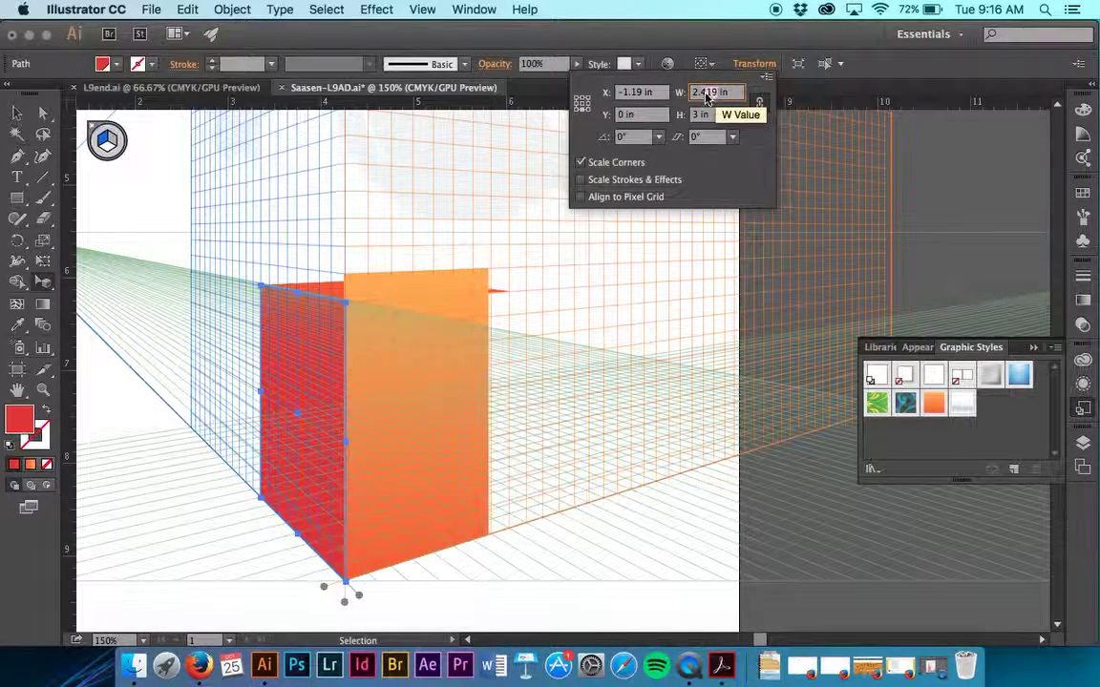
key("BackSpace")
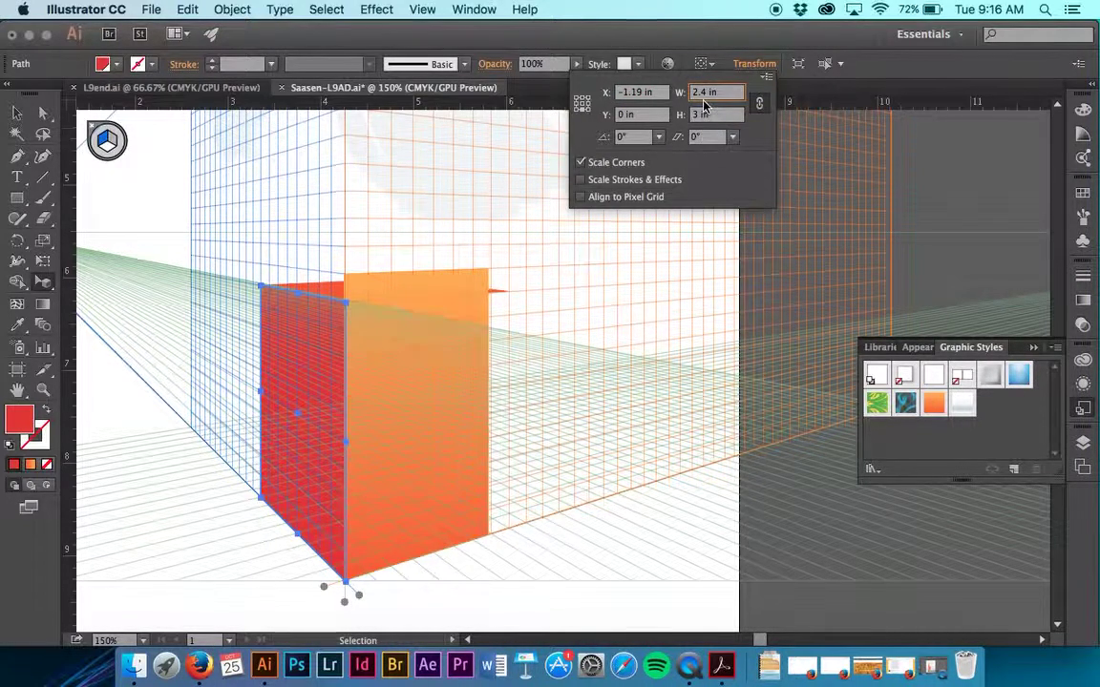
left_click(701, 117)
type(".3")
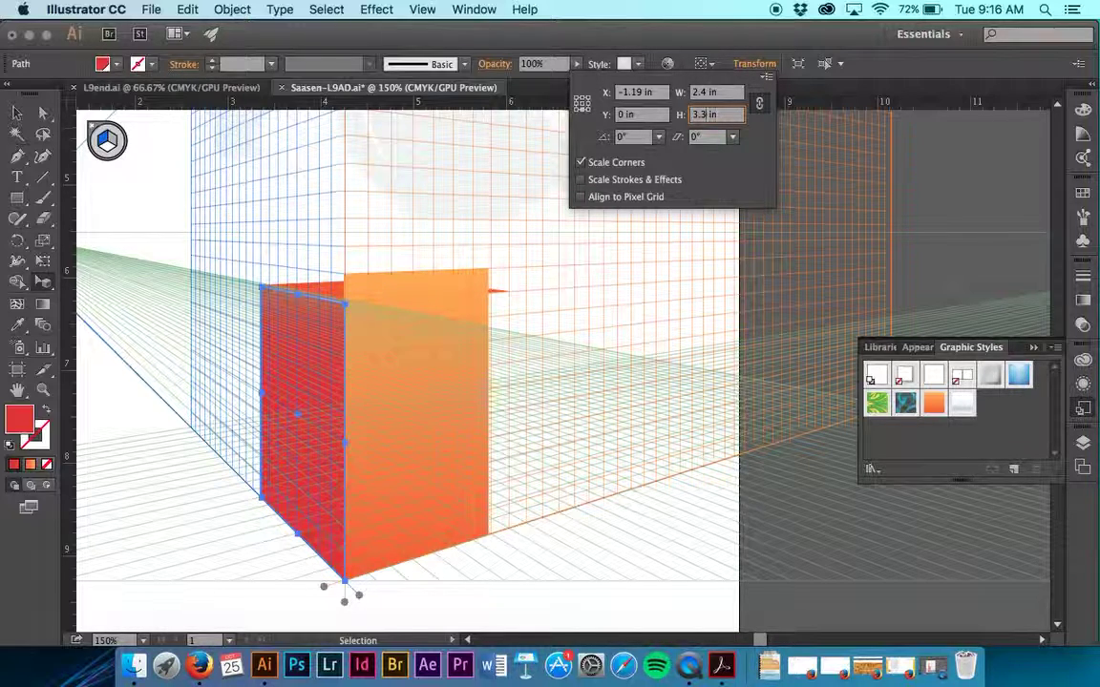
key("Return")
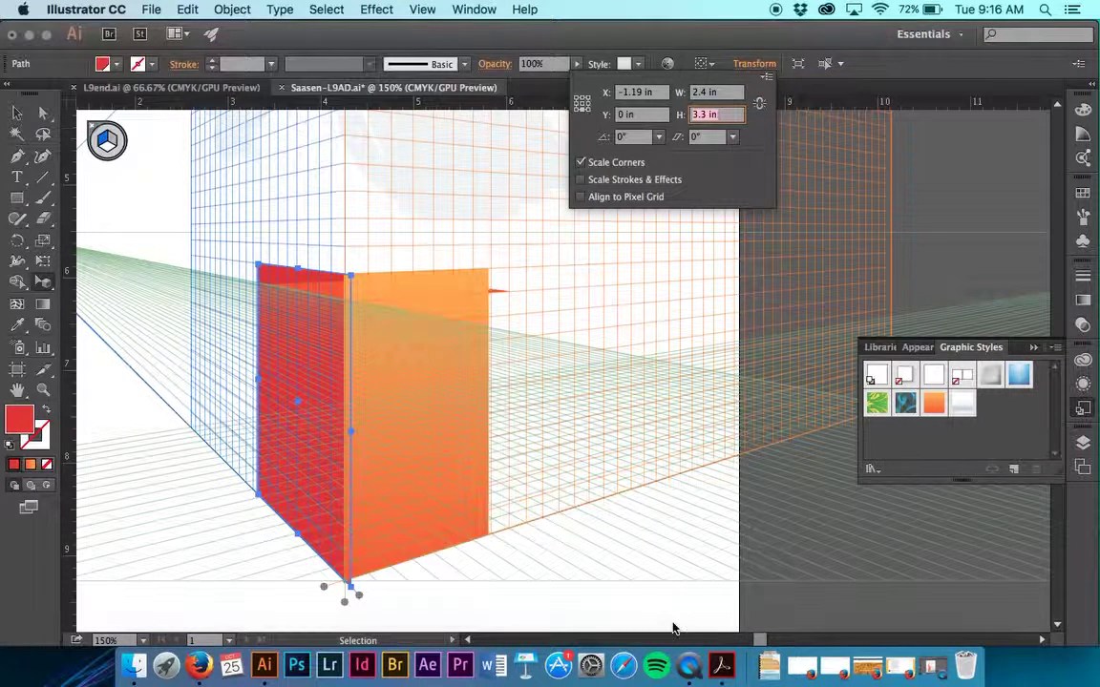
left_click(761, 61)
- Raise and narrow the red-orange top face in perspective so its corners meet the upper corners of the red and orange faces
key("shift+v")
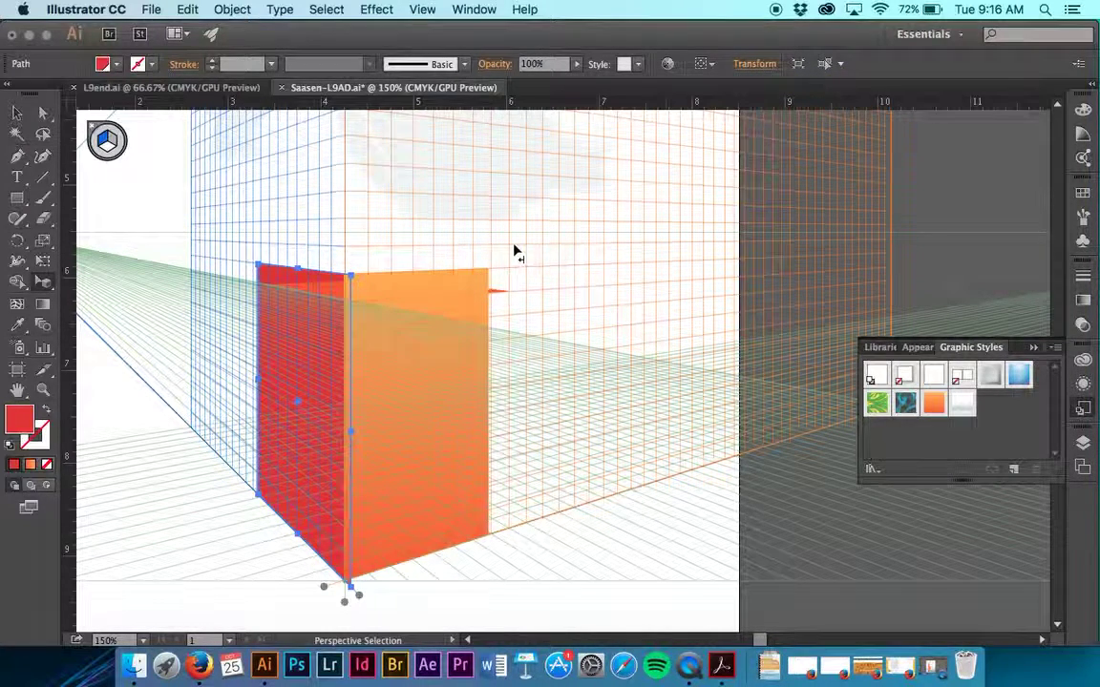
left_click(320, 296)
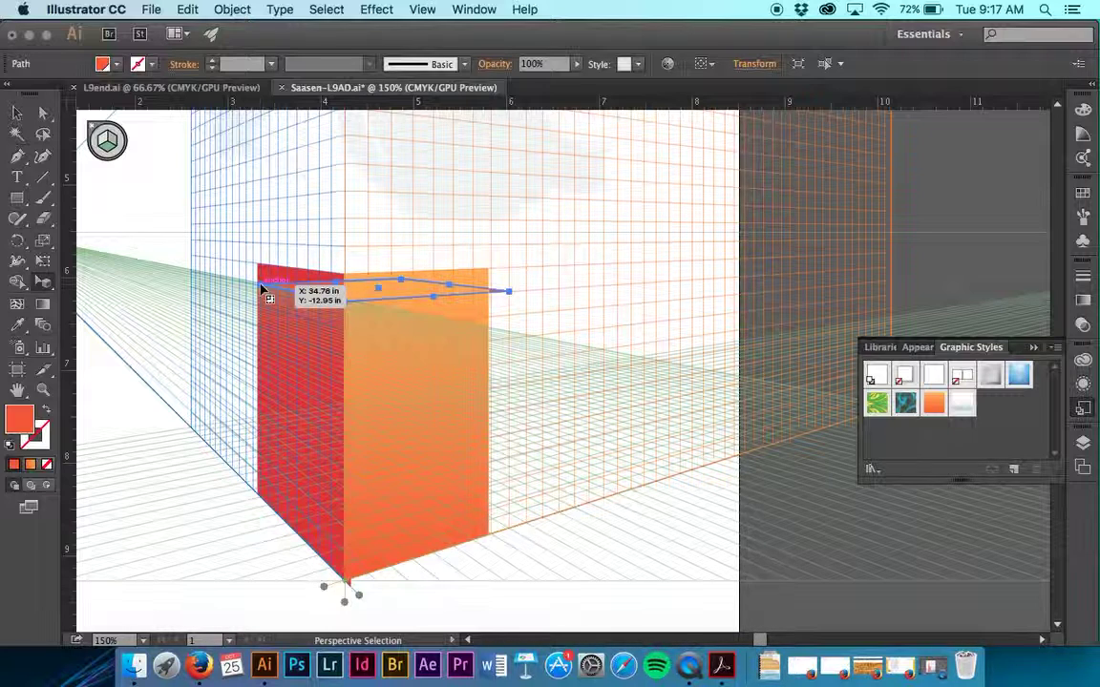
left_click_drag(264, 277, 264, 277)
mouse_move(491, 295)
left_mouse_down()
mouse_move(515, 295)
mouse_move(490, 272)
left_mouse_up()
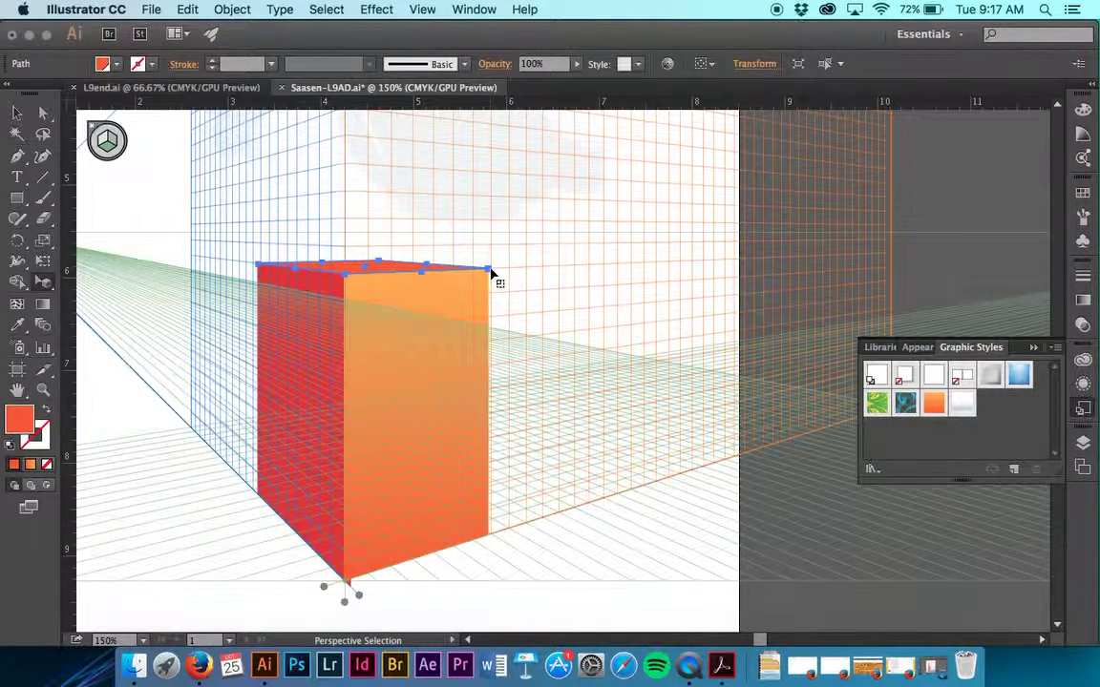
left_click(618, 603)
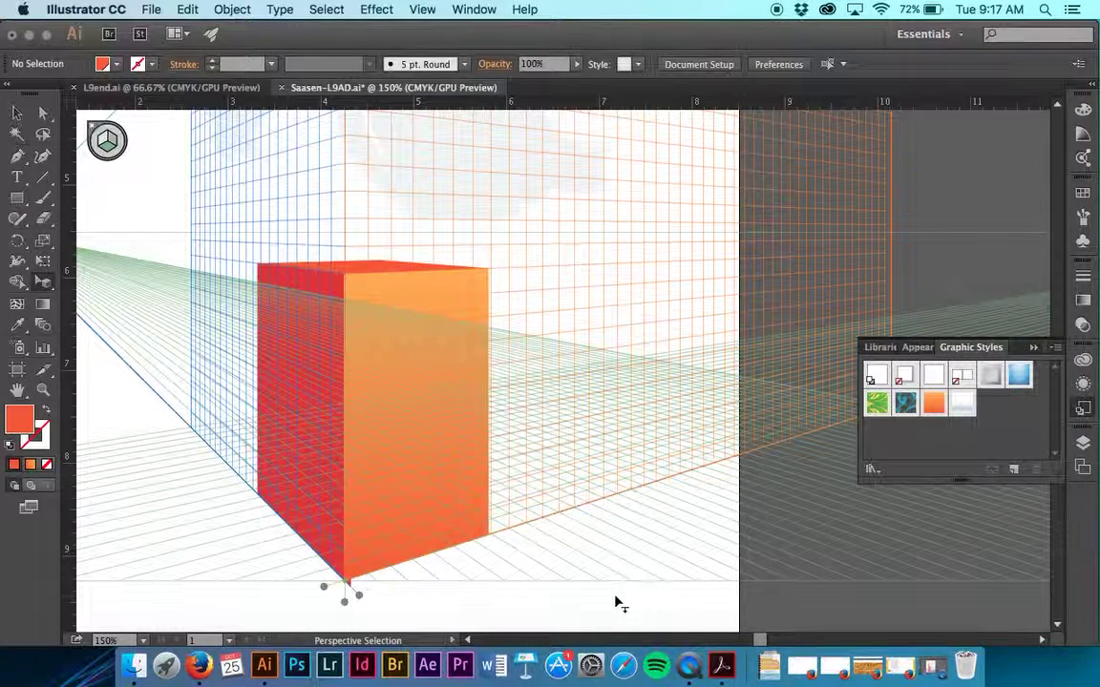
- Unlock the perspective grid
key("super+equal")
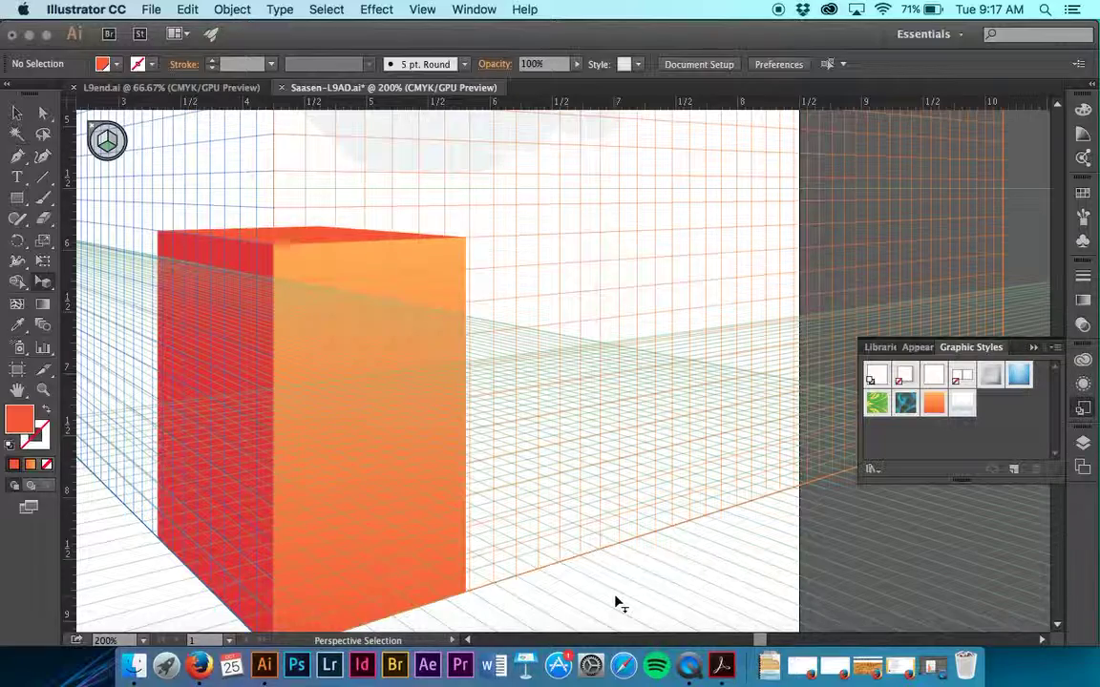
scroll(513, 517, "left", 5)
scroll(513, 516, "up", 2)
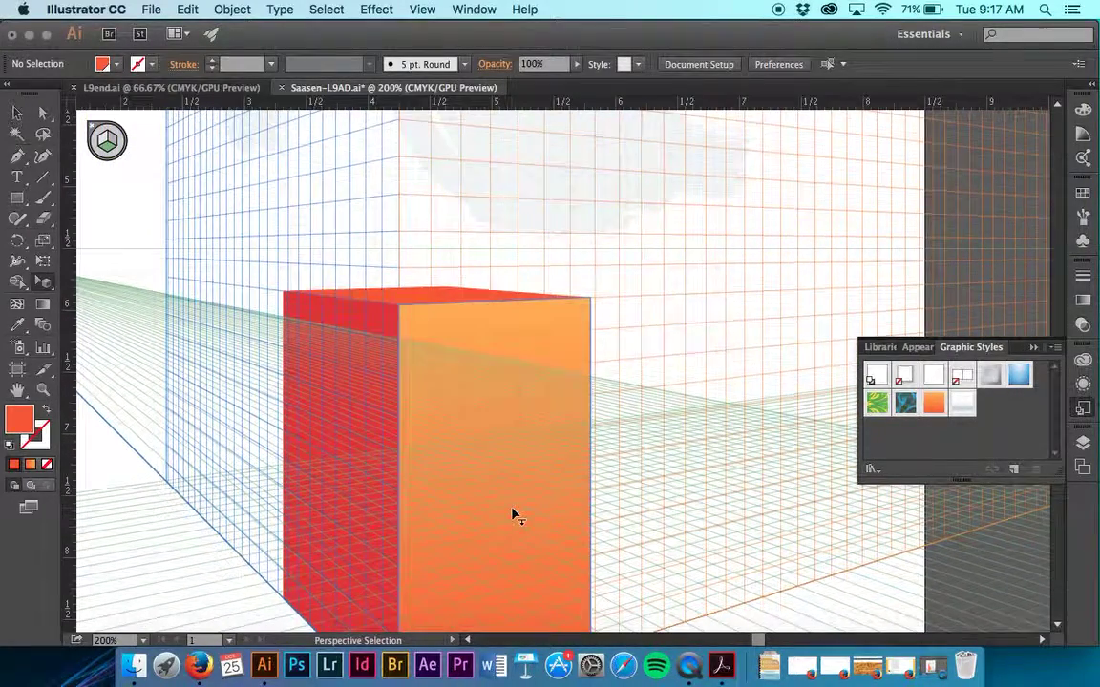
left_click(16, 113)
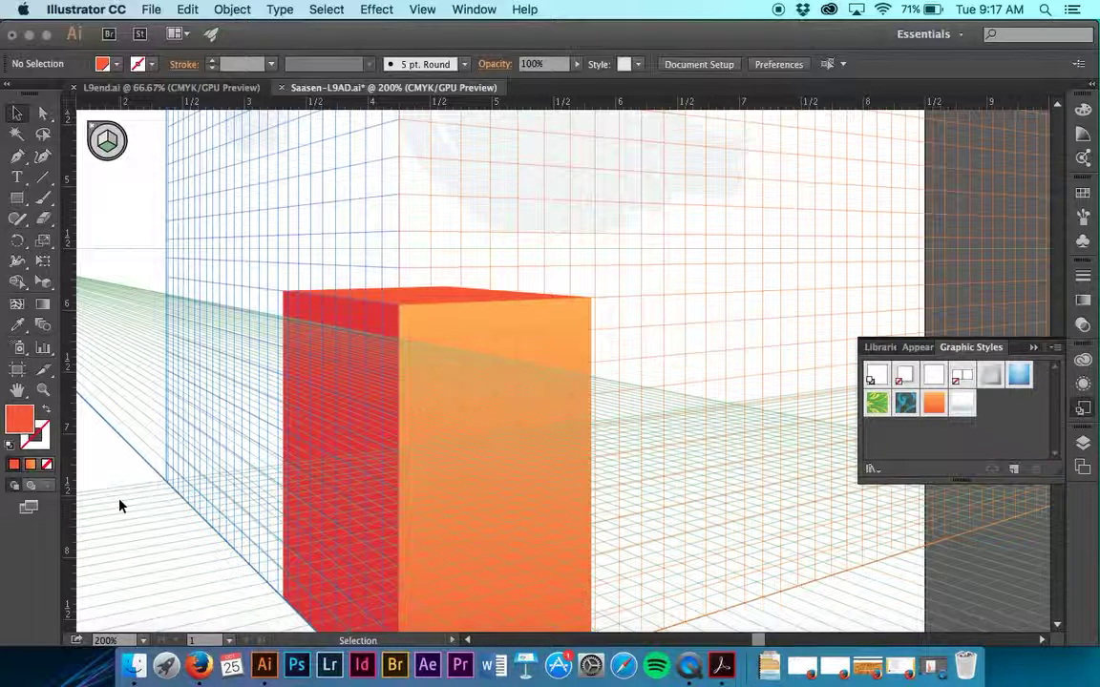
left_click(475, 9)
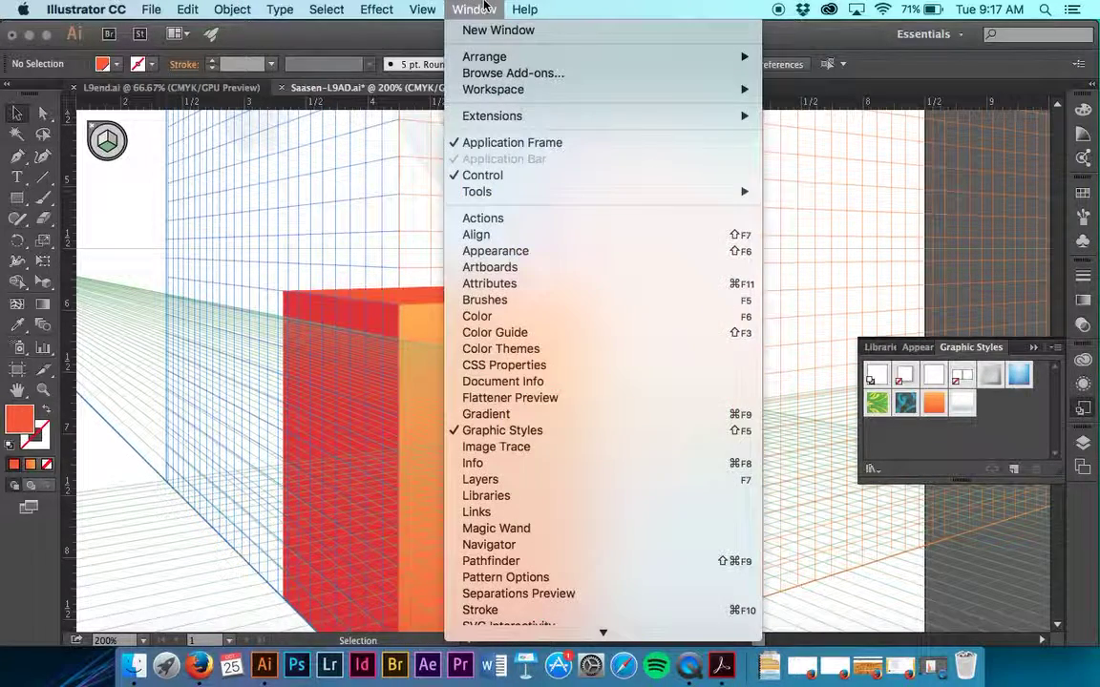
scroll(511, 571, "down", 4)
mouse_move(422, 9)
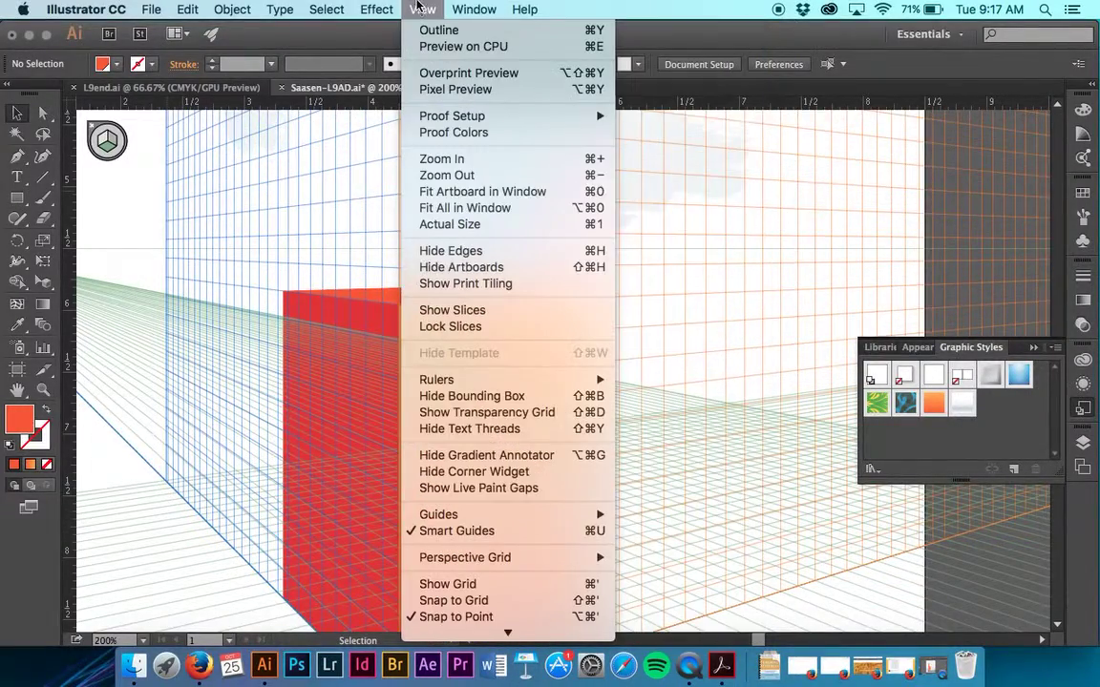
mouse_move(506, 558)
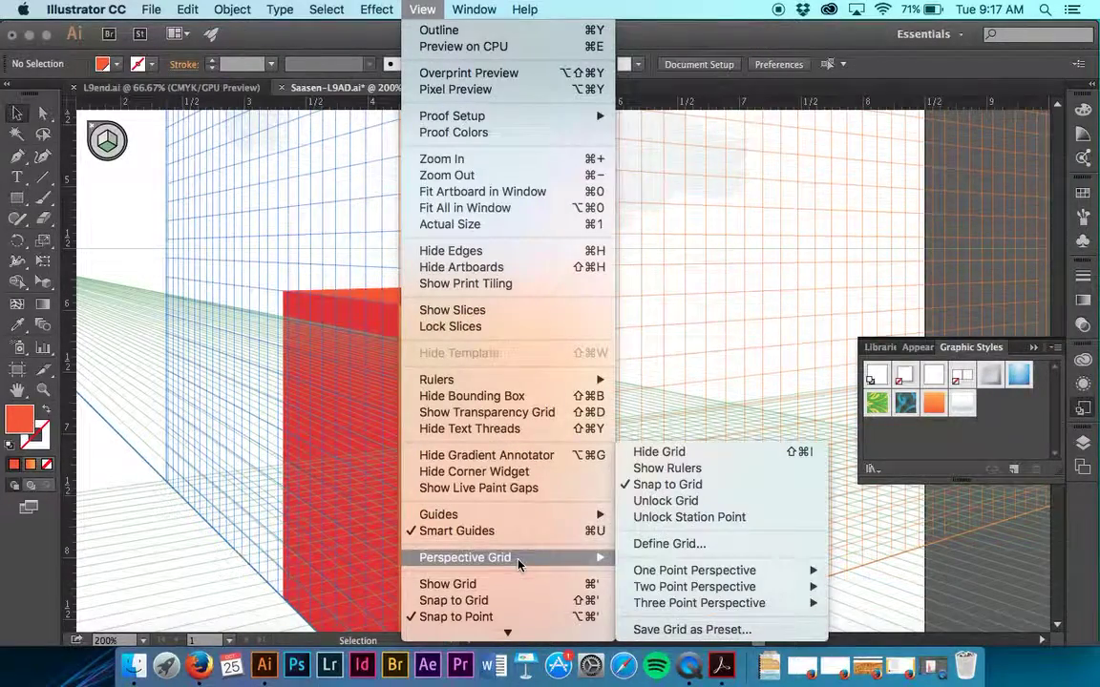
left_click(714, 503)
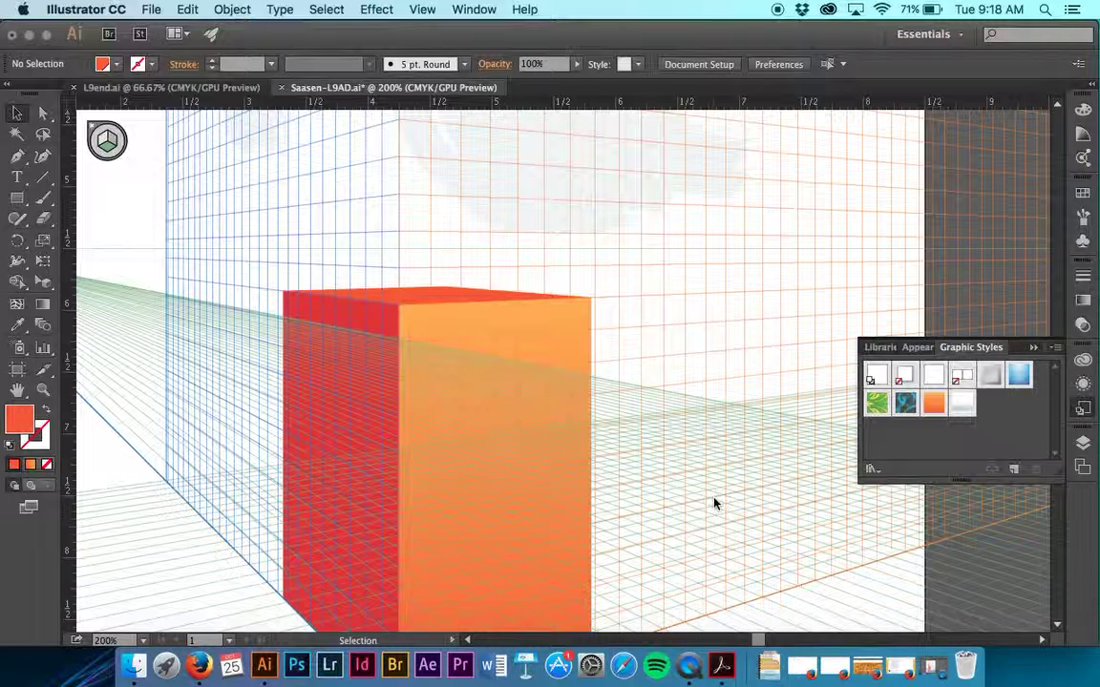
- Shrink the right grid plane's extent with the Perspective Grid tool so it ends at the orange face's outer edge
left_click(43, 283)
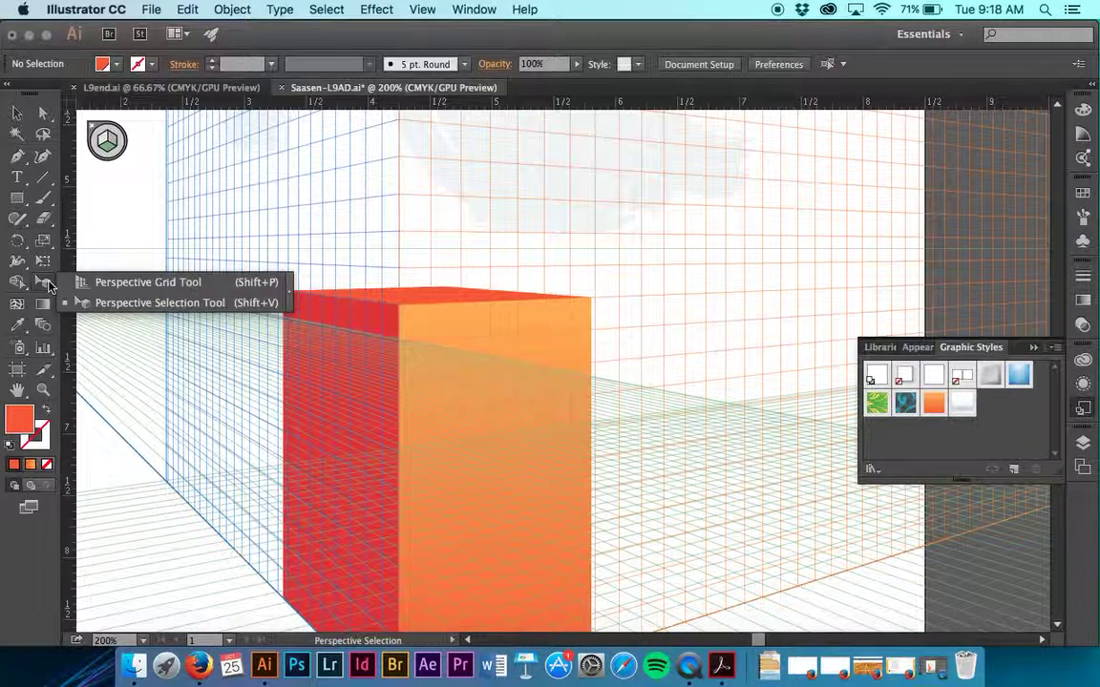
left_click(63, 281)
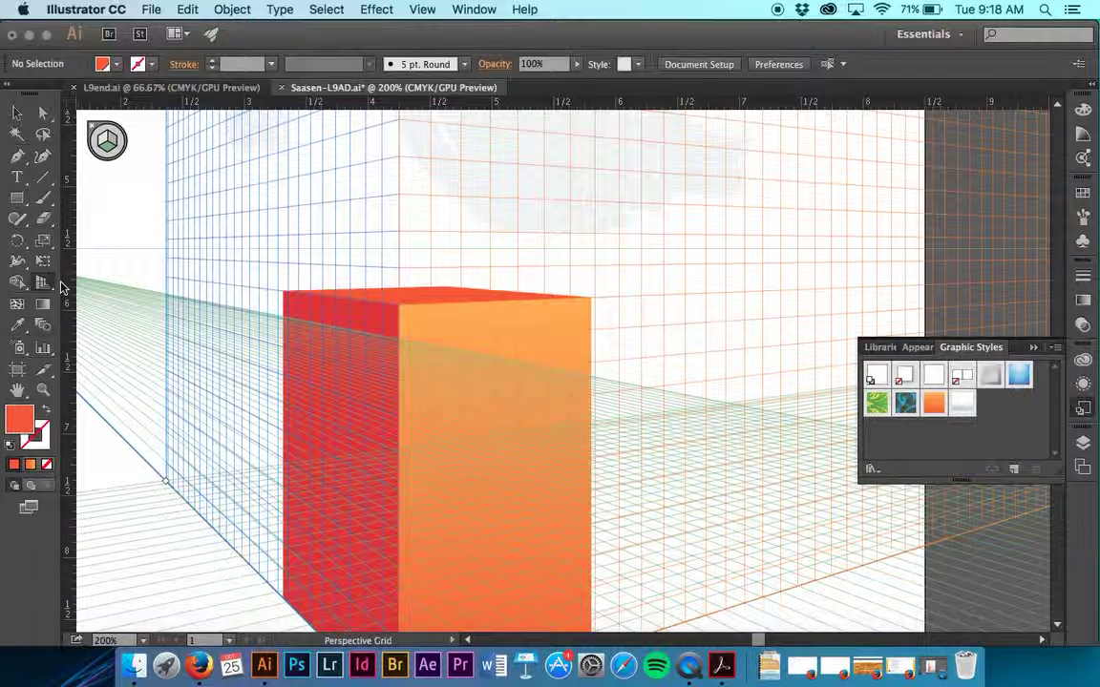
scroll(538, 503, "down", 5)
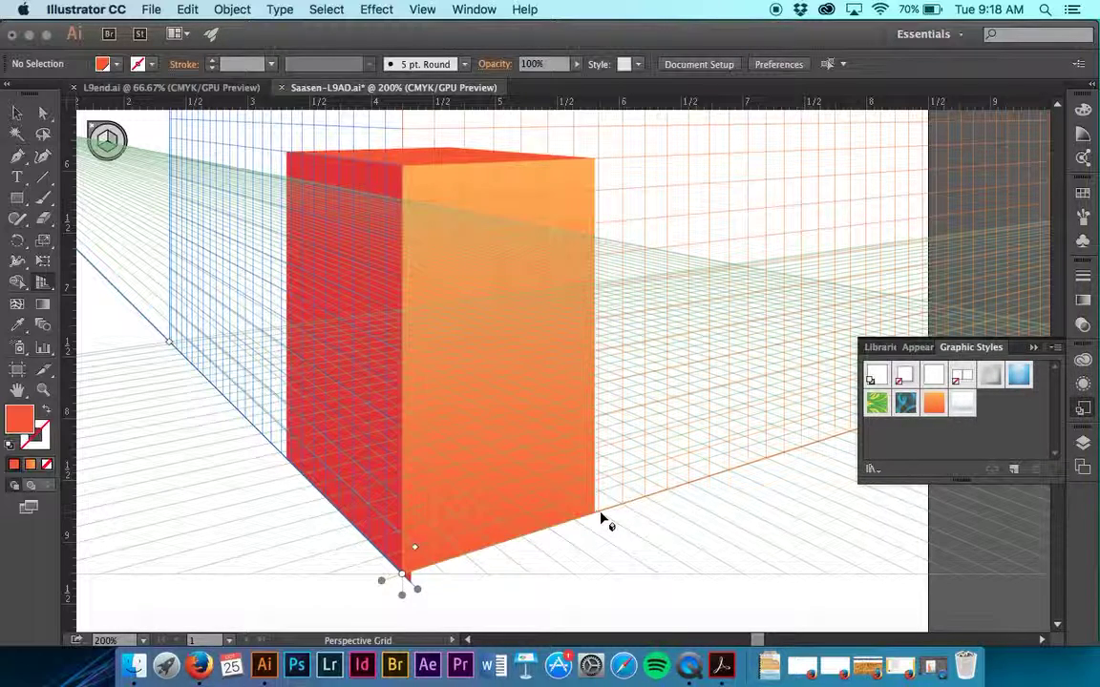
scroll(602, 520, "right", 10)
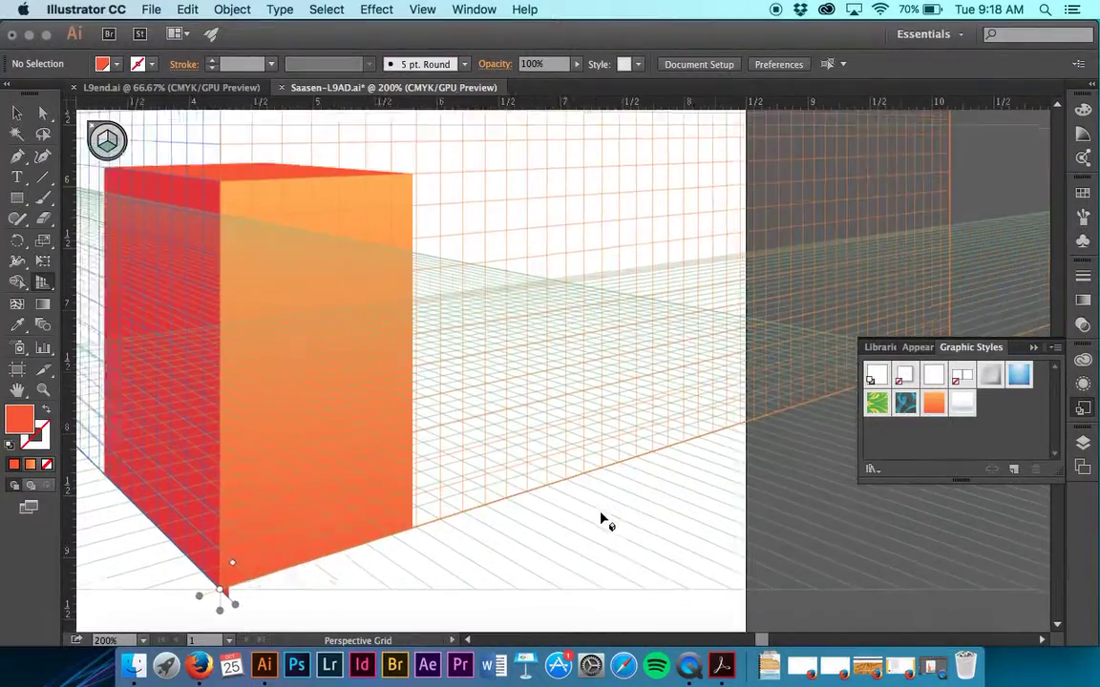
scroll(603, 520, "right", 2)
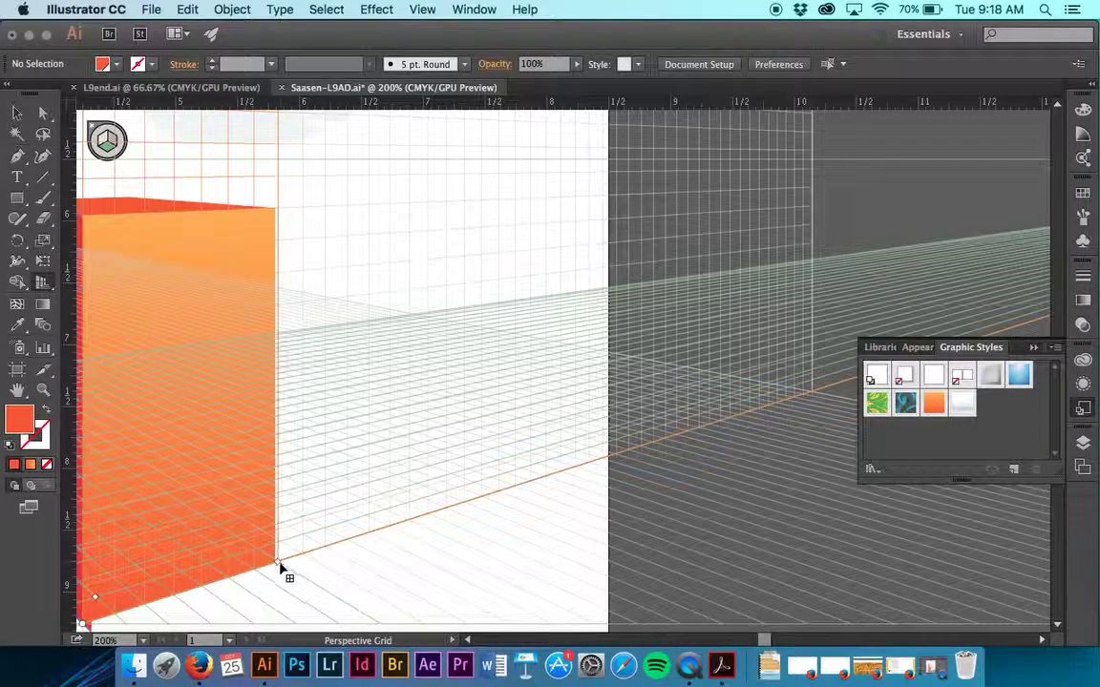
left_click_drag(280, 565, 279, 563)
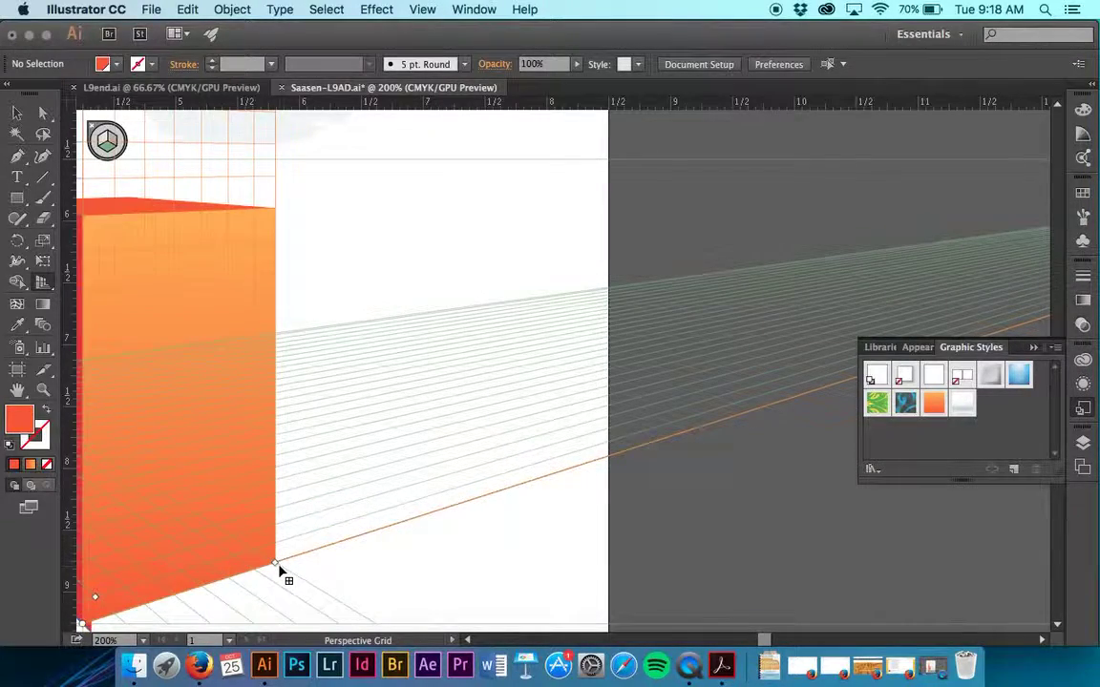
- Duplicate the orange right face in perspective, placing the copy in front of the box so it overlaps the red left face
scroll(280, 567, "left", 5)
scroll(280, 571, "left", 3)
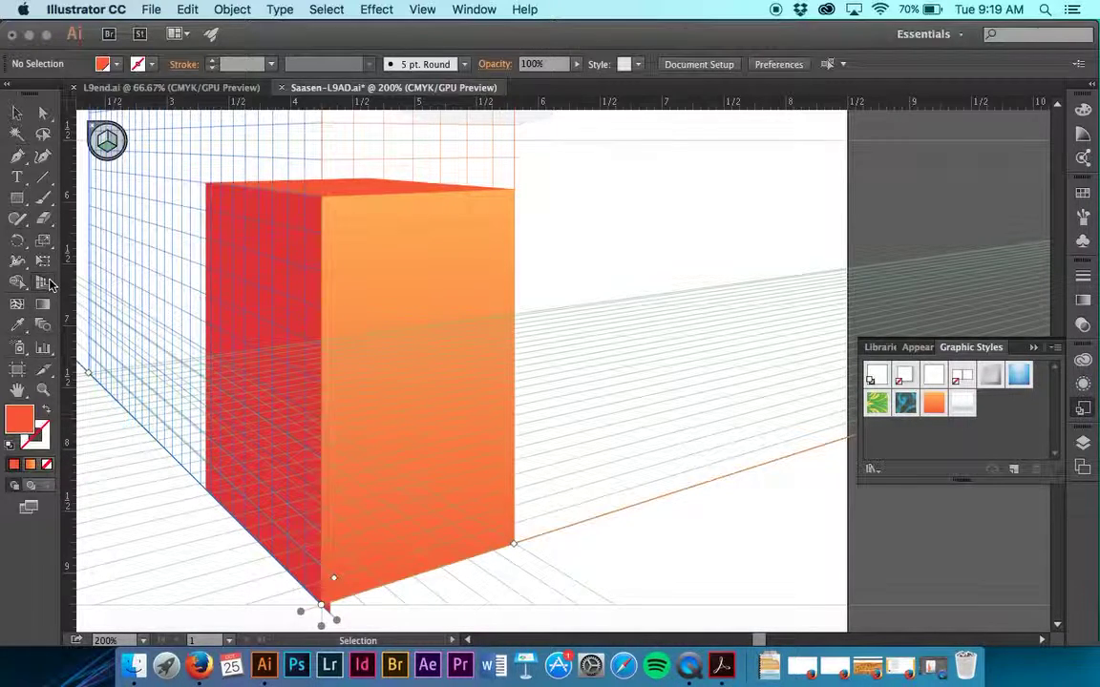
left_click_drag(42, 283, 65, 294)
left_click(72, 301)
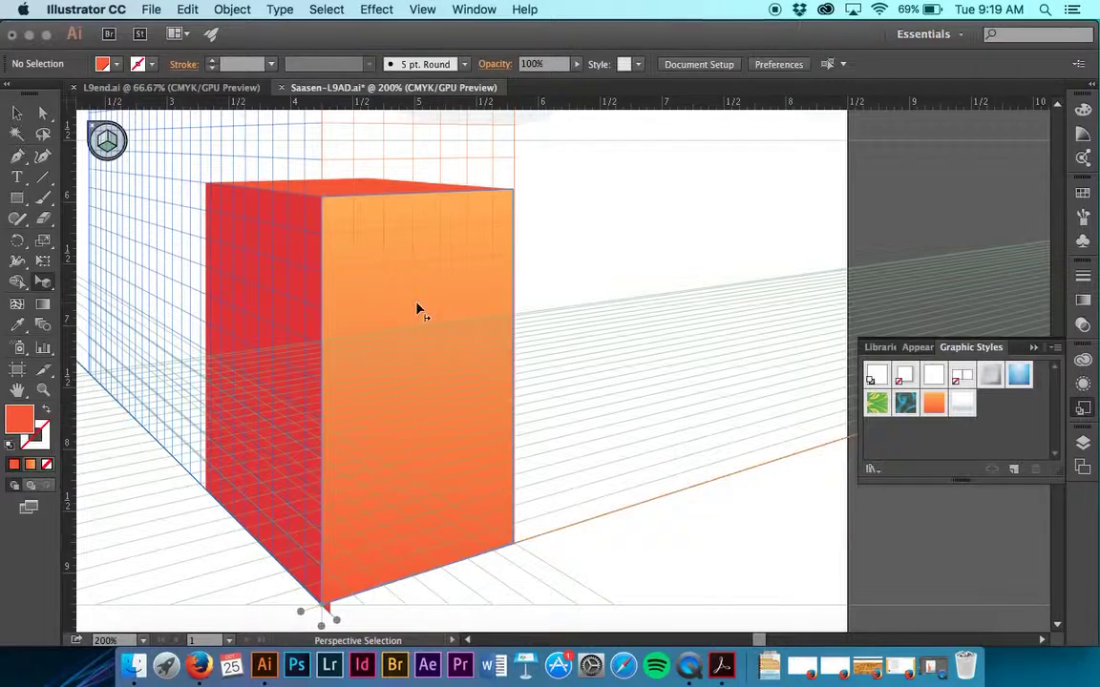
left_click_drag(417, 309, 272, 353)
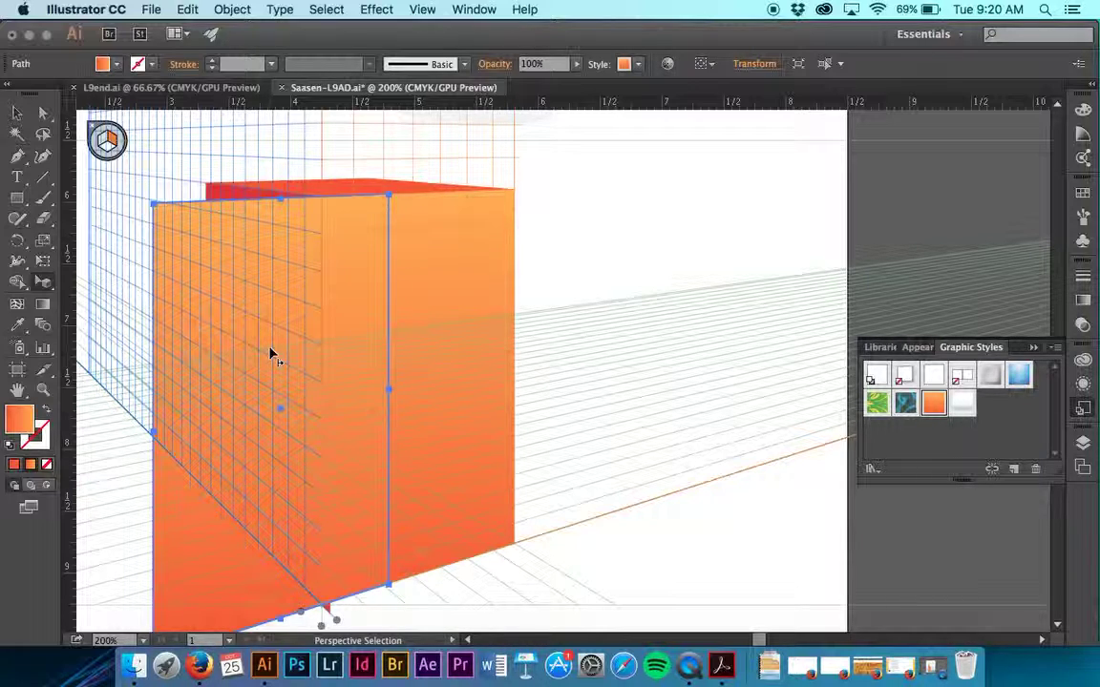
scroll(270, 355, "left", 4)
scroll(270, 356, "up", 1)
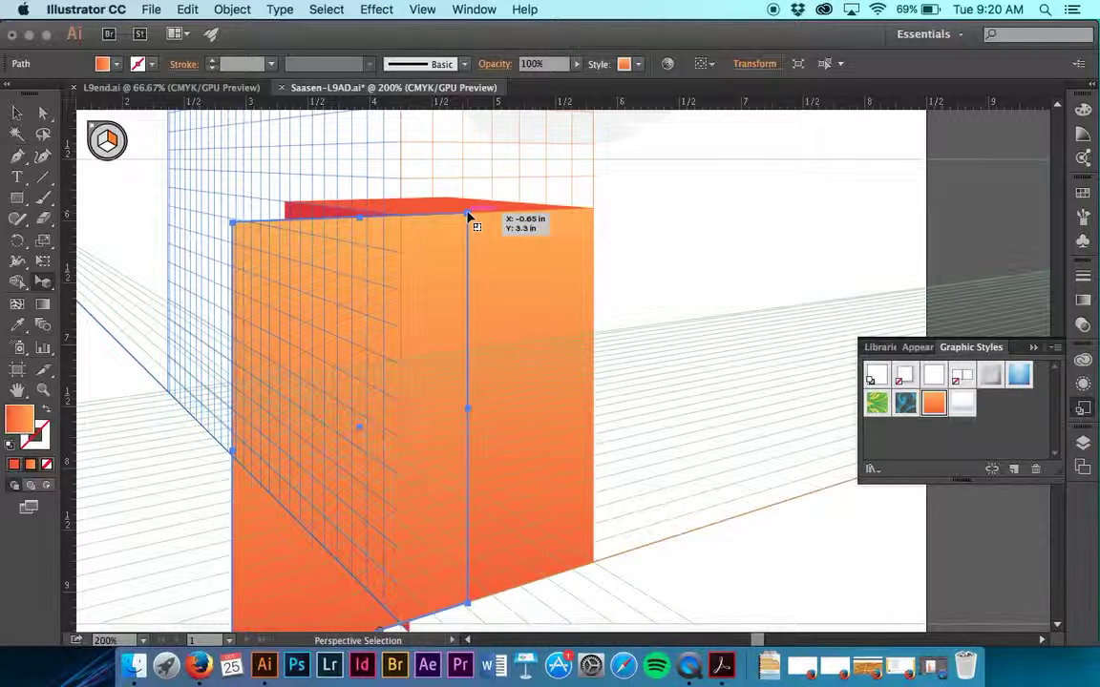
- Reshape the orange copy into a tall, narrow panel and move it in perspective so it partly covers the red left face
left_click_drag(468, 217, 312, 226)
scroll(312, 229, "down", 5)
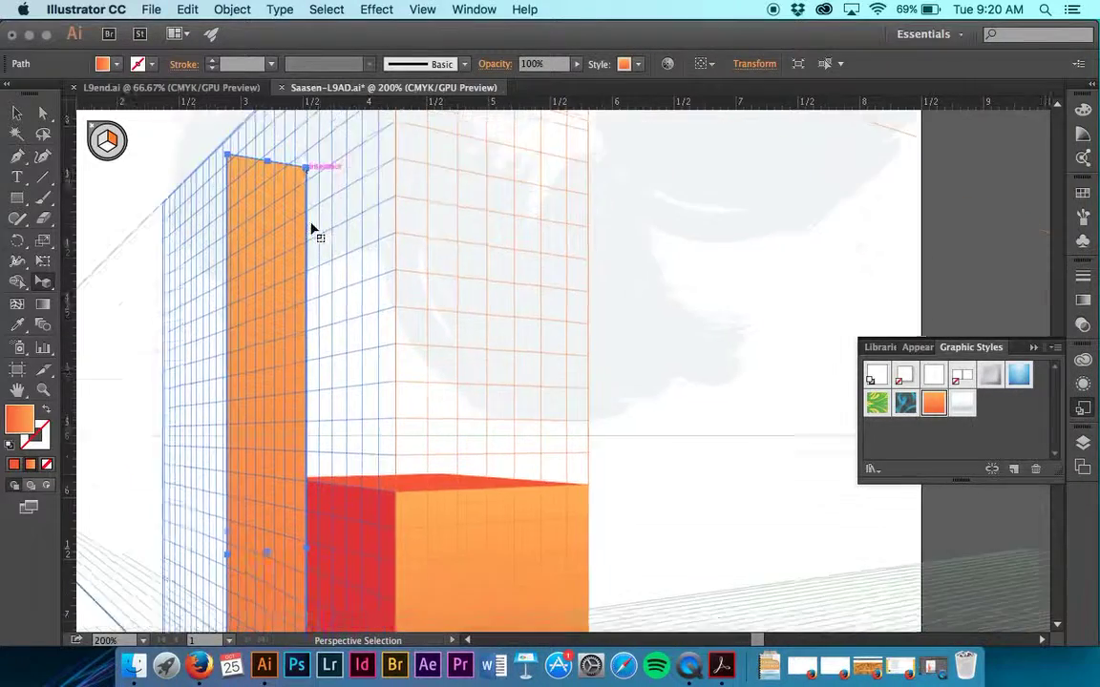
scroll(311, 229, "down", 4)
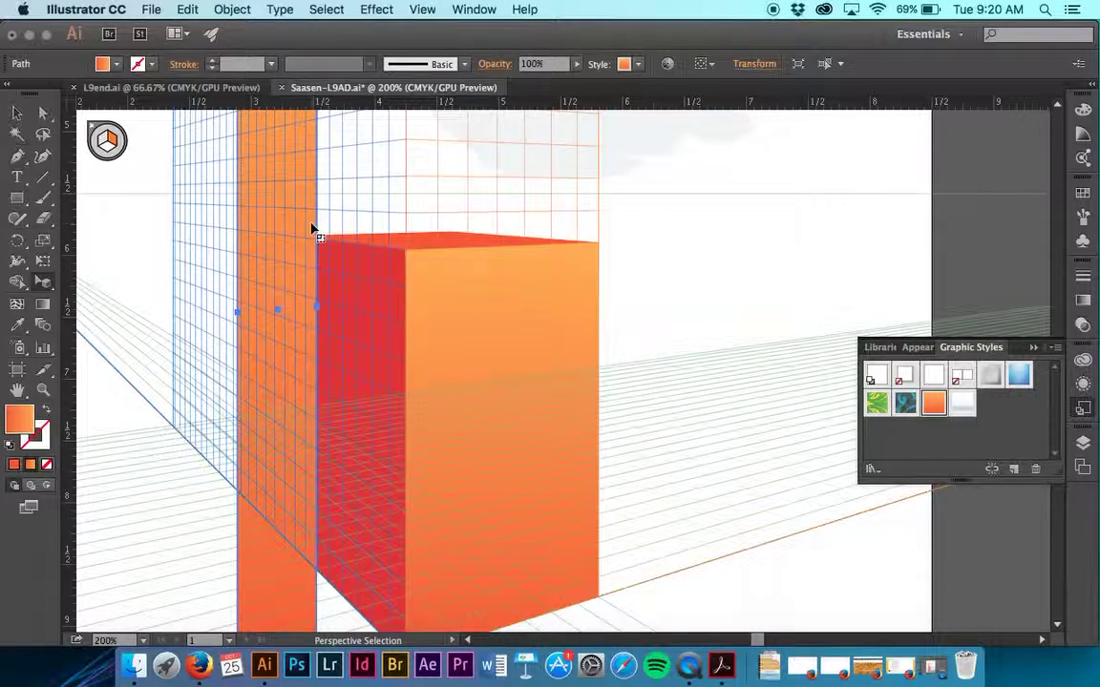
scroll(311, 229, "down", 3)
scroll(311, 229, "up", 5)
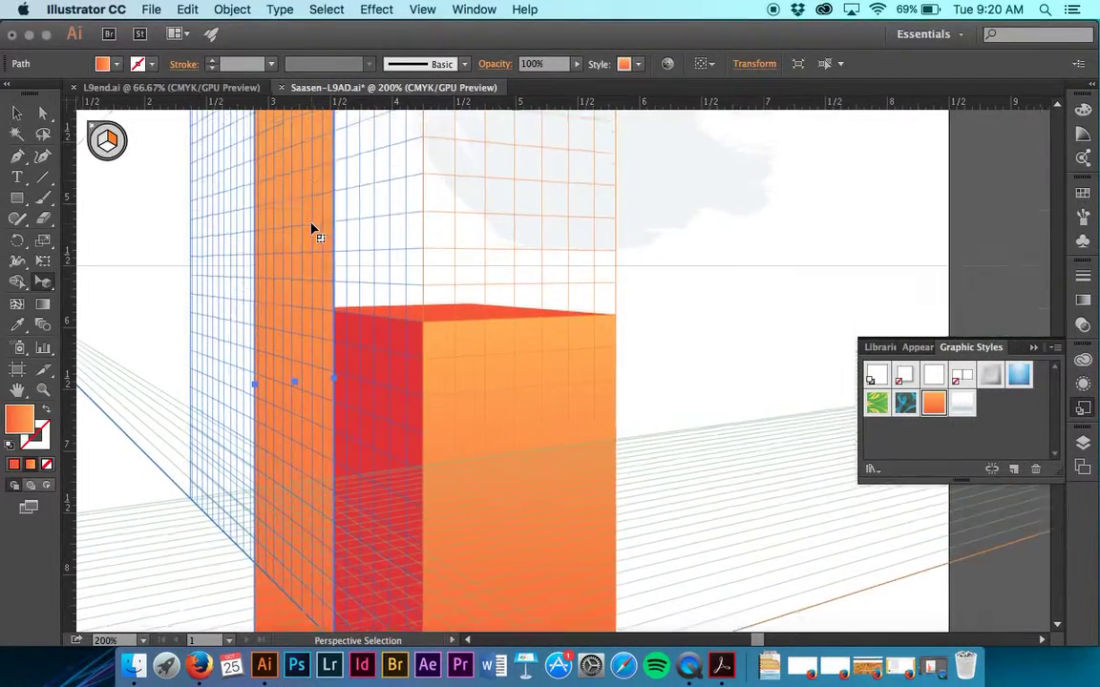
scroll(311, 230, "down", 3)
scroll(311, 229, "down", 3)
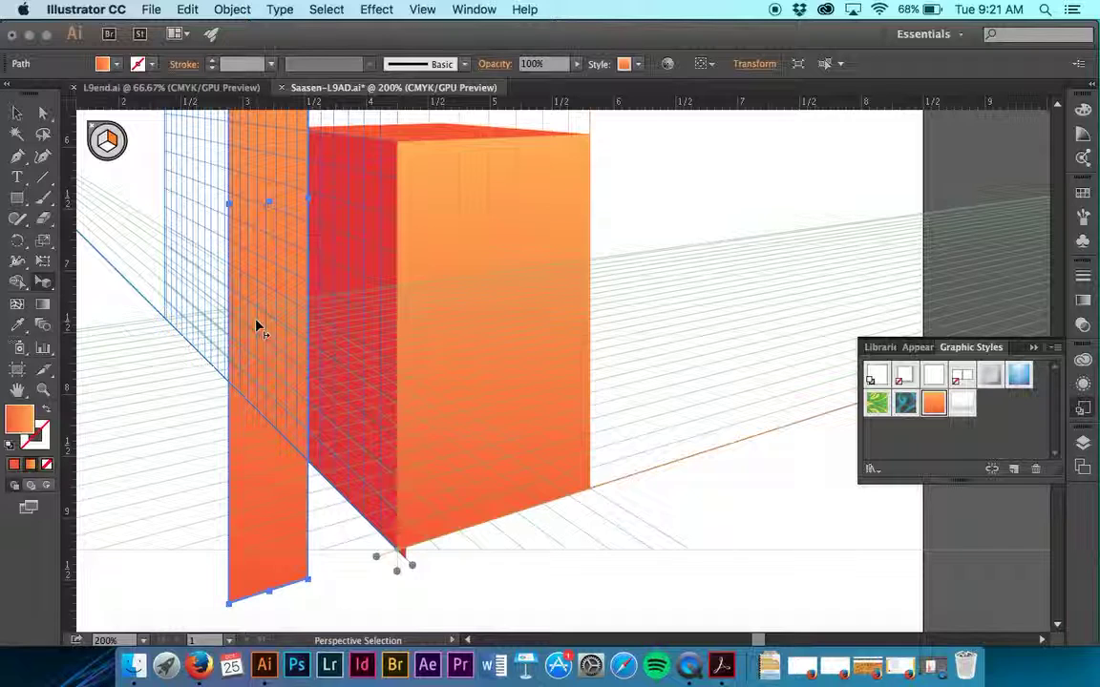
left_click_drag(256, 327, 290, 325)
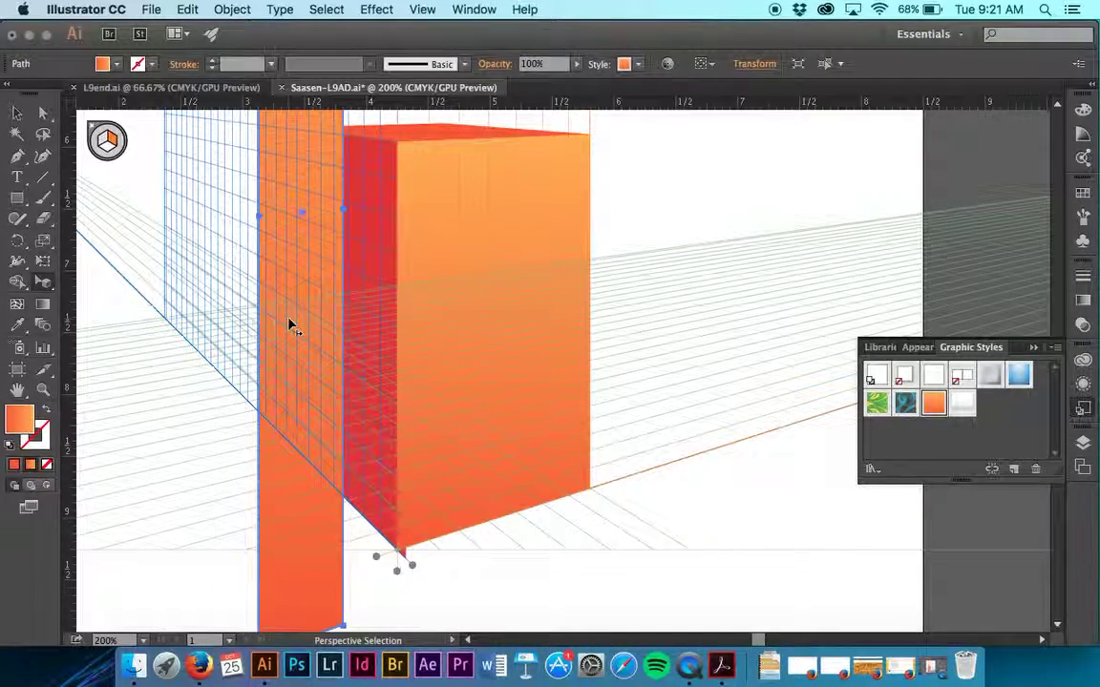
scroll(290, 325, "up", 10)
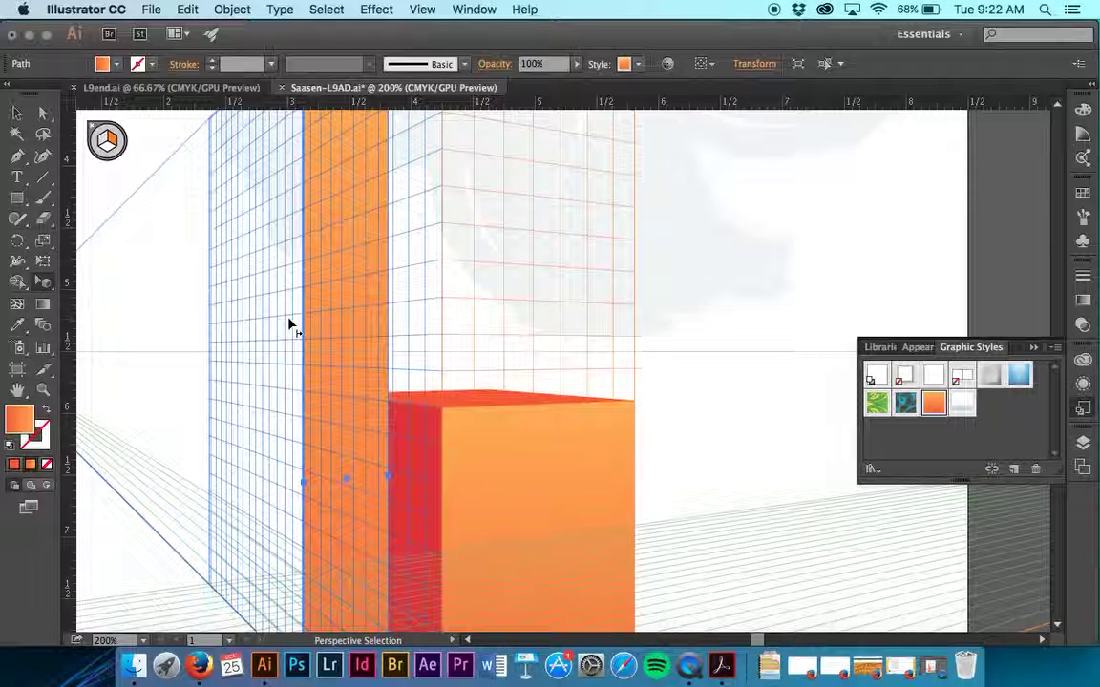
- Hide the perspective grid and save the document
key("super+shift+i")
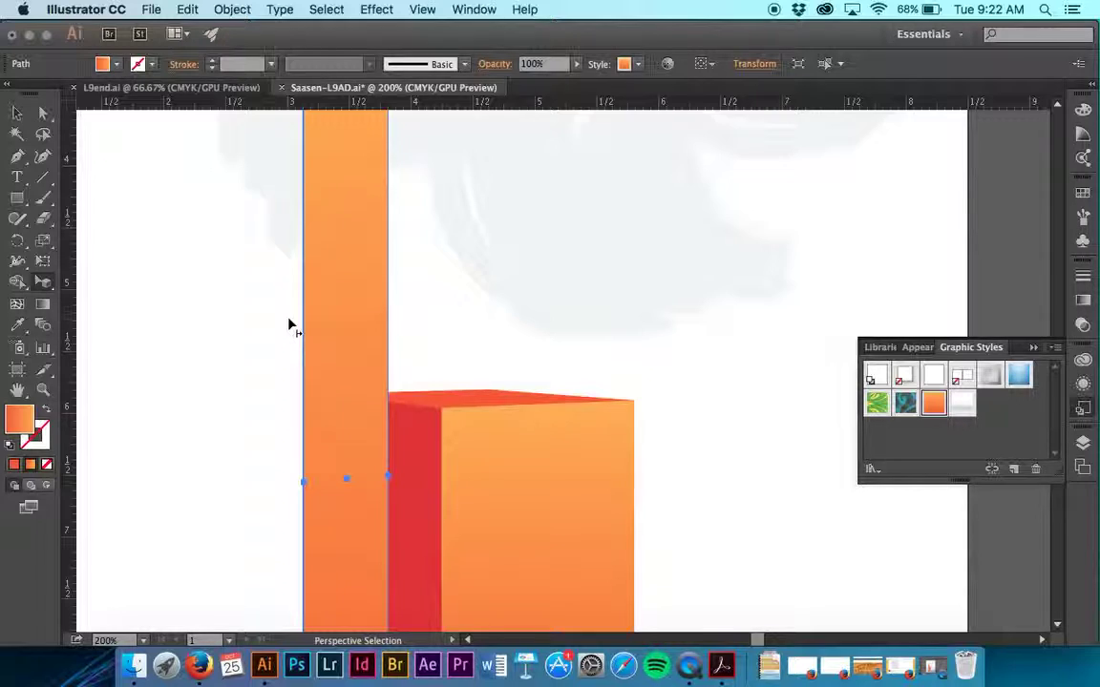
key("v")
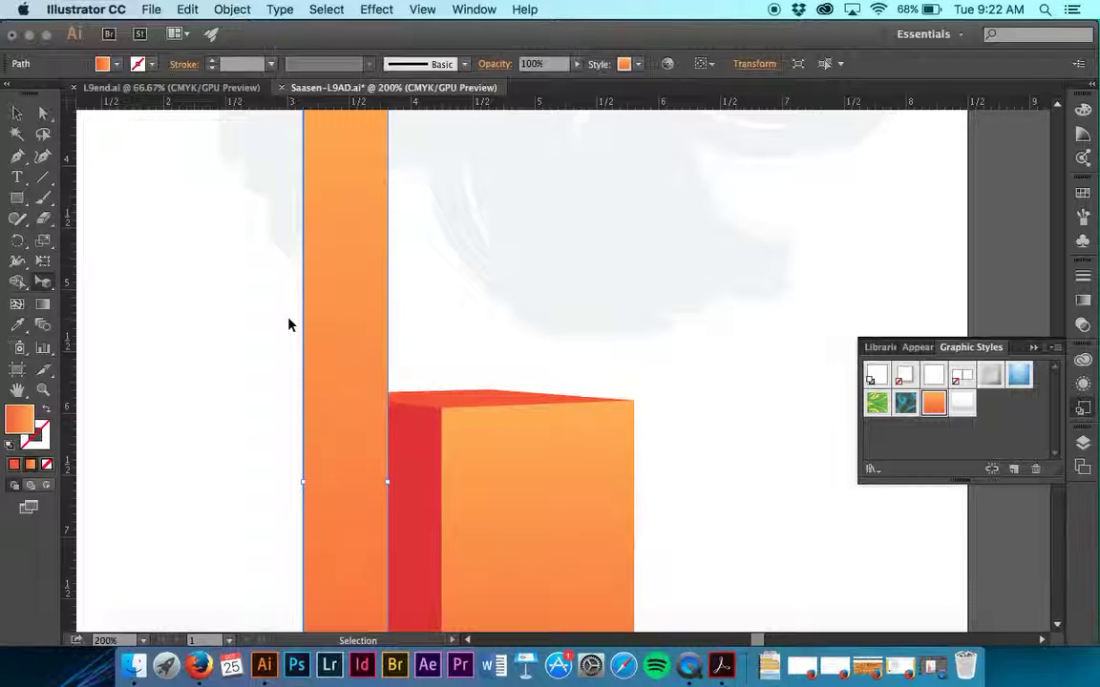
key("super+s")
key("shift+v")
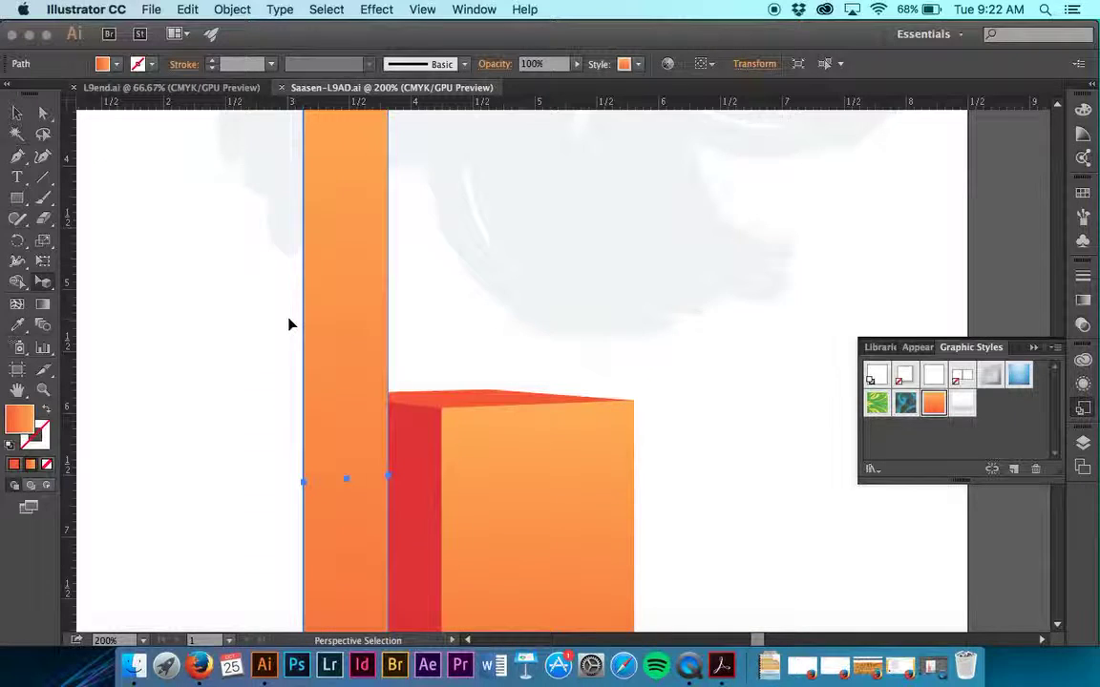